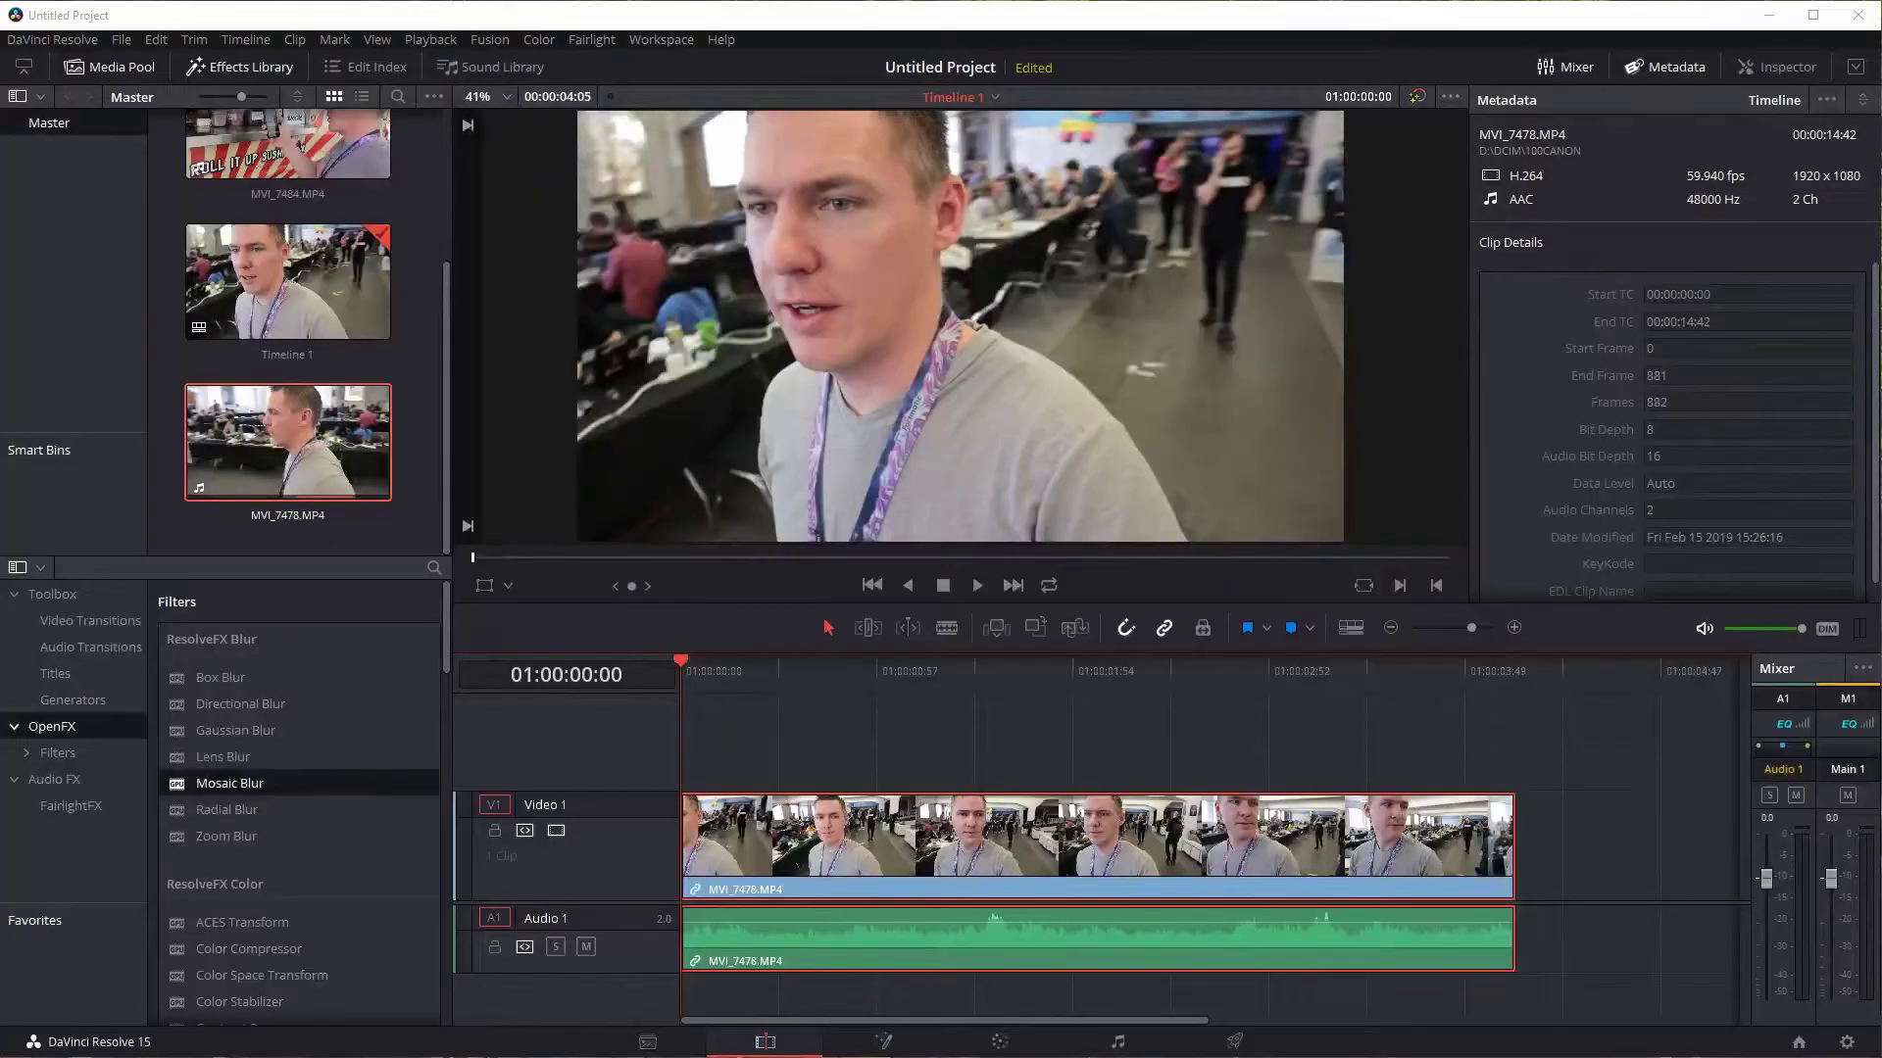
- Scrub the playhead through the clip and settle back at 00:20
{"action": "left_click", "coordinate": [743, 674]}
{"action": "left_click", "coordinate": [801, 694]}
{"action": "left_click", "coordinate": [770, 694]}
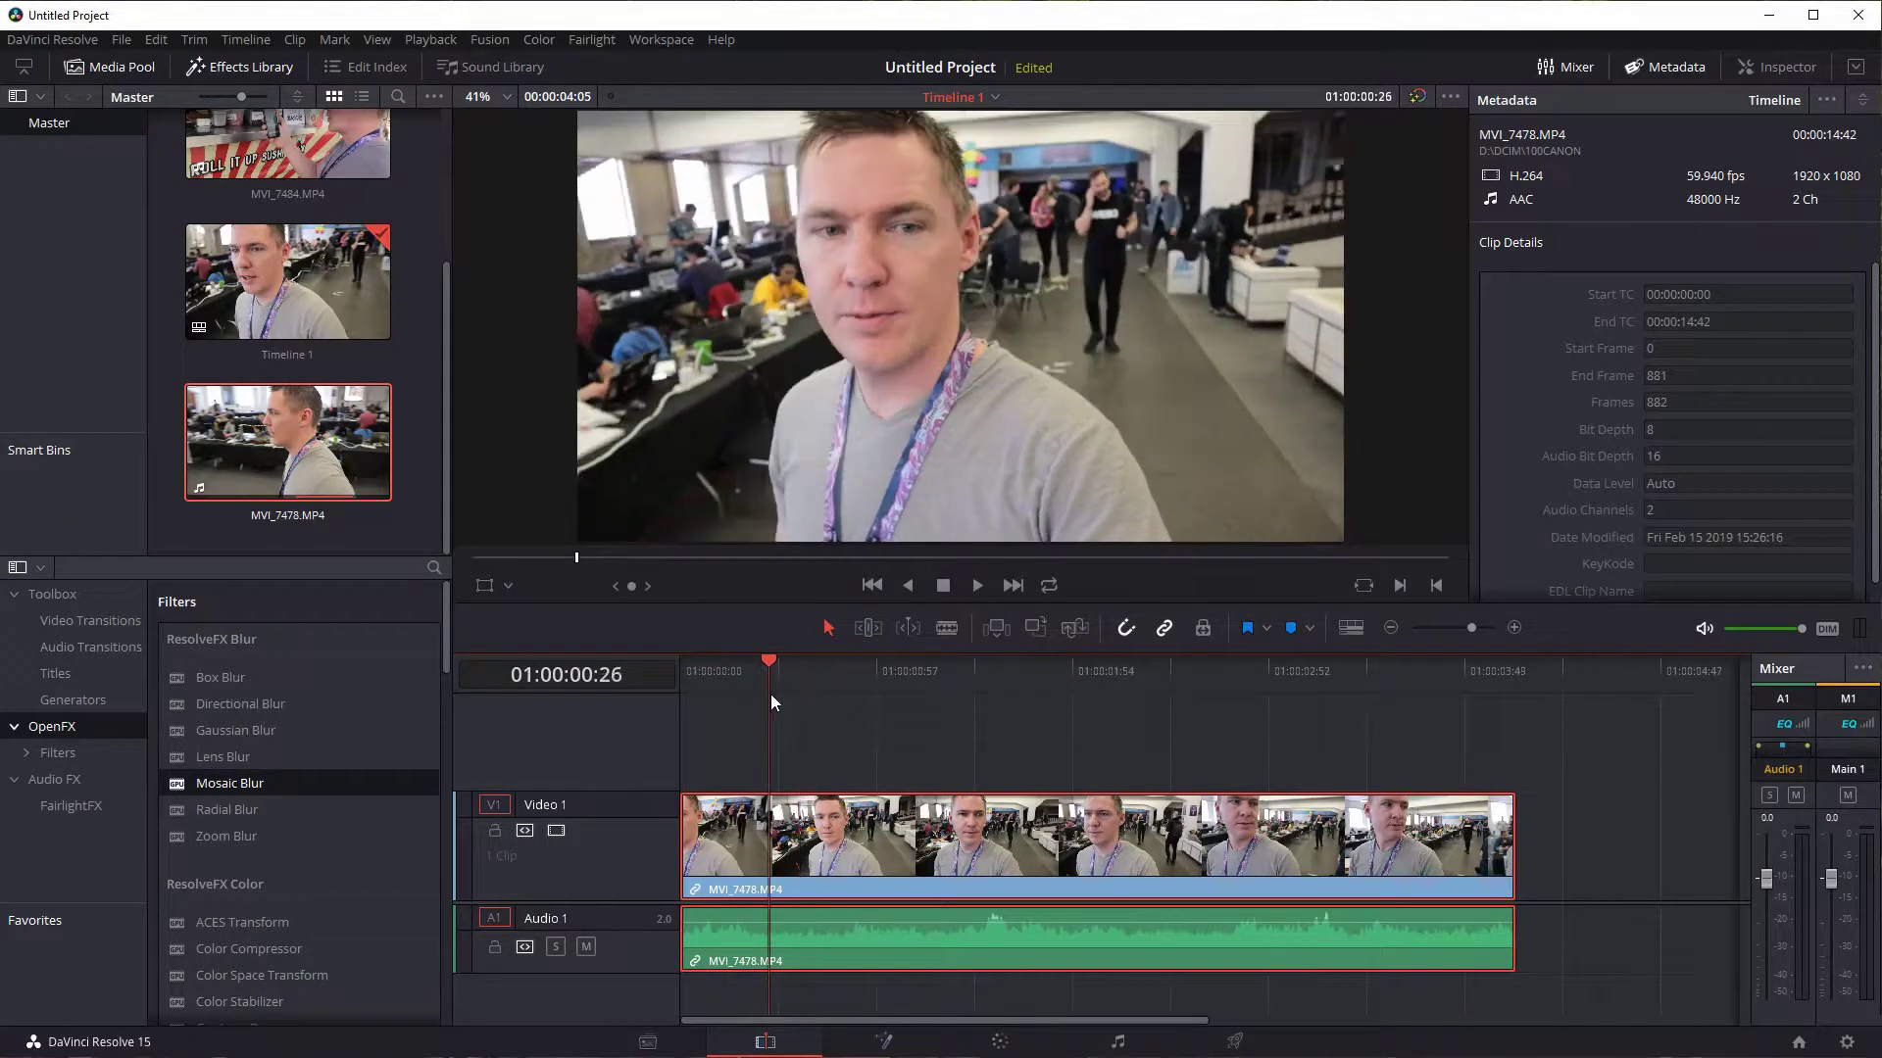
{"action": "left_click", "coordinate": [749, 679]}
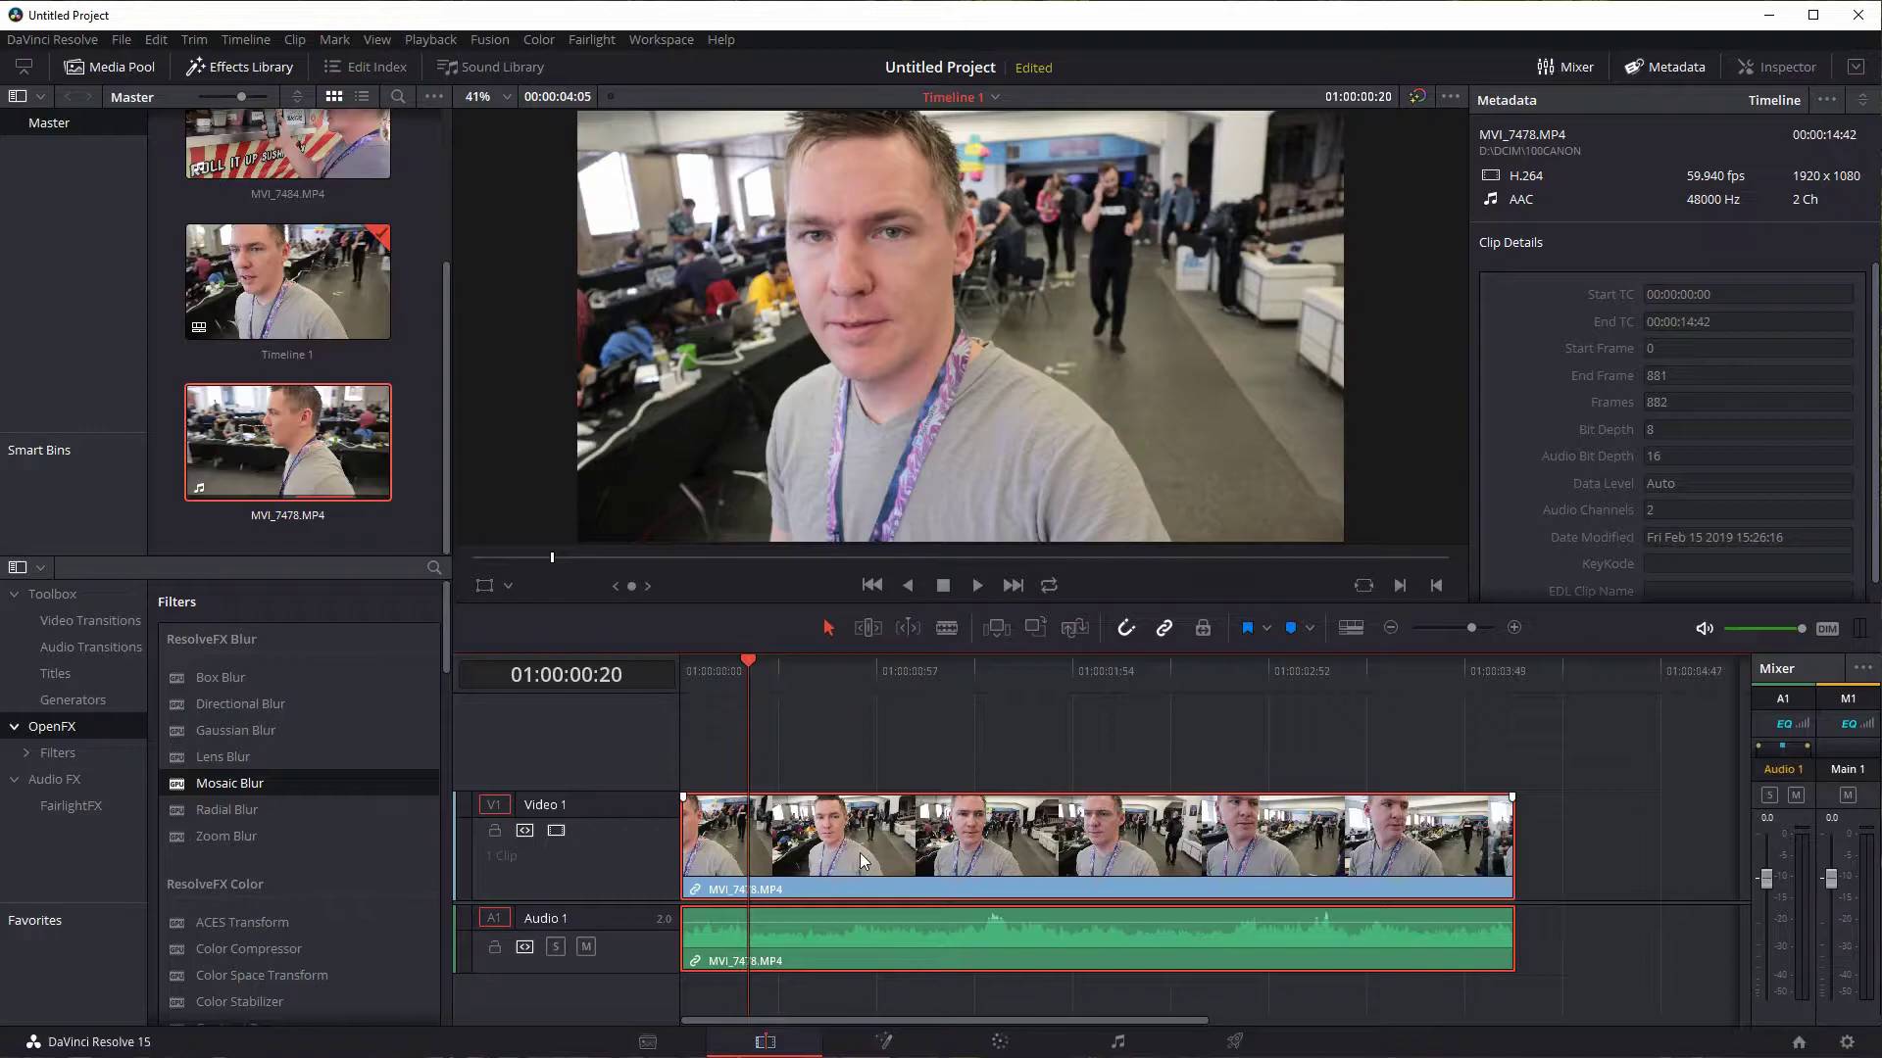
- Change the MVI_7478 clip speed to 200% via Change Clip Speed
{"action": "right_click", "coordinate": [929, 853]}
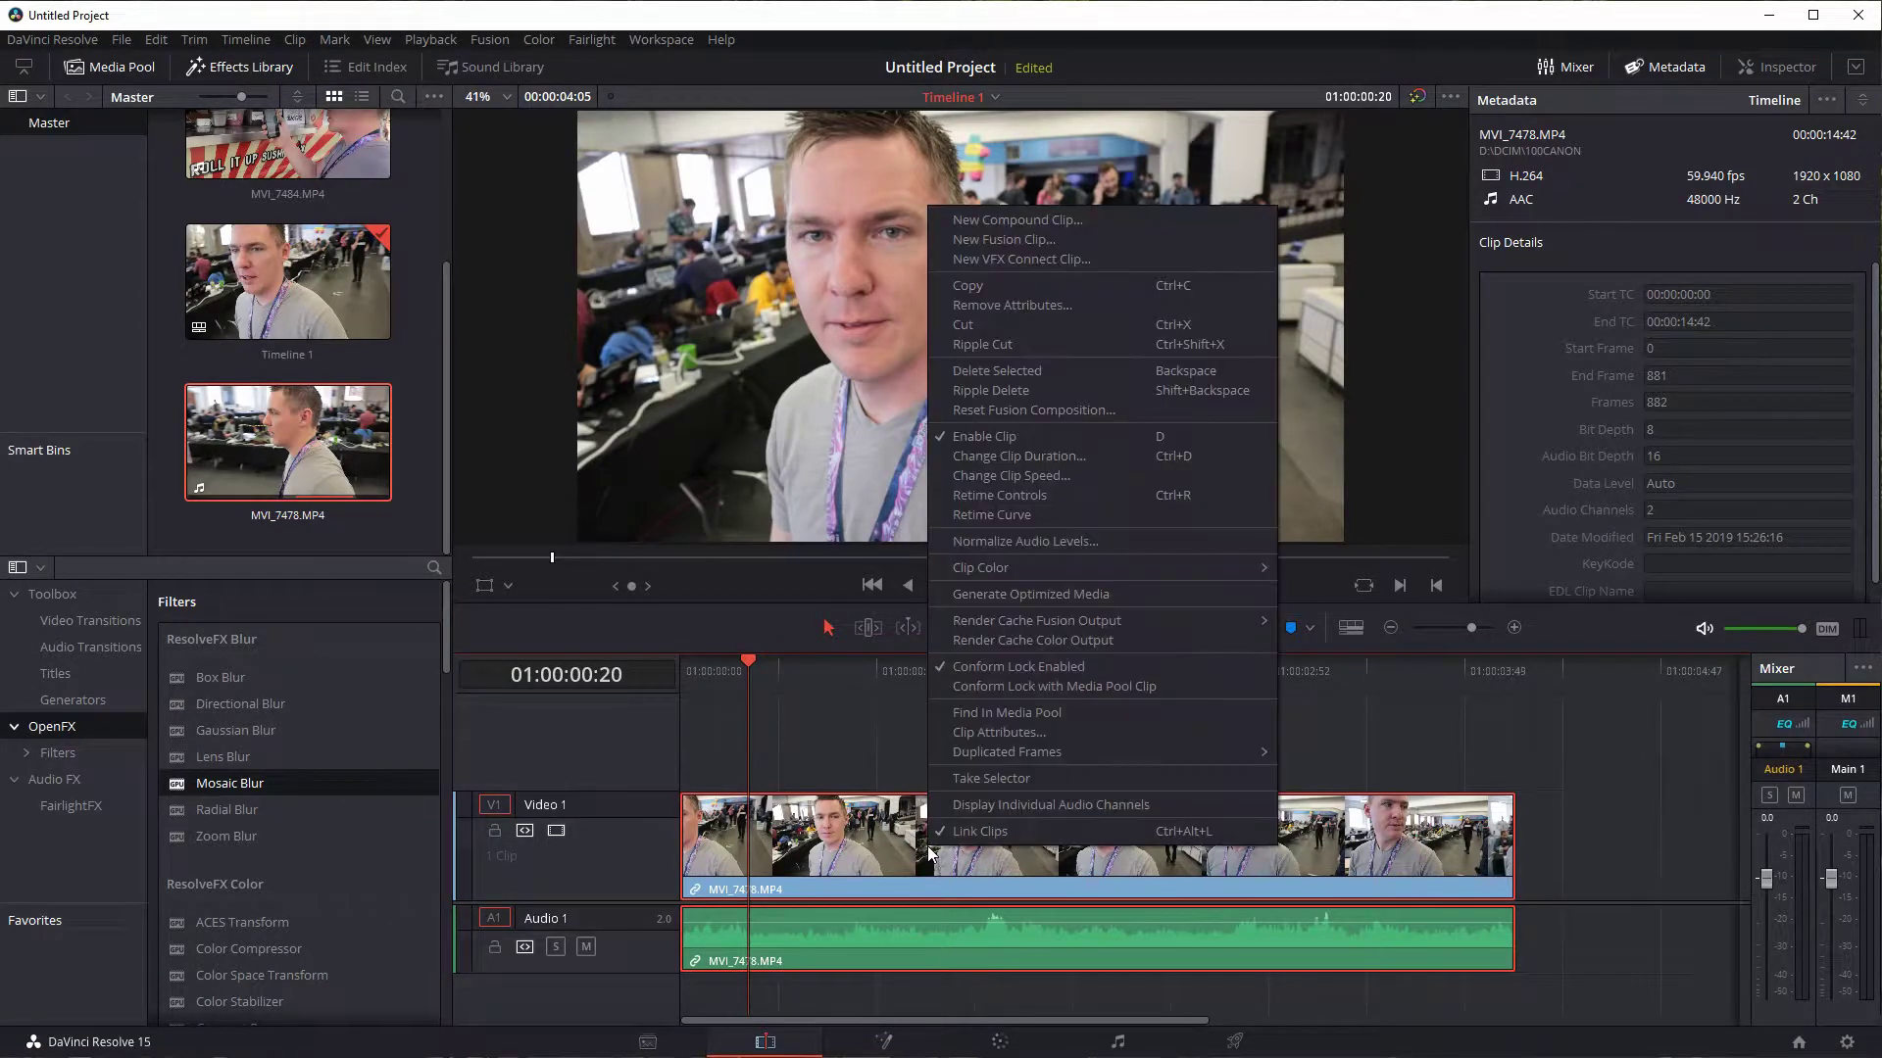
{"action": "left_click", "coordinate": [1005, 479]}
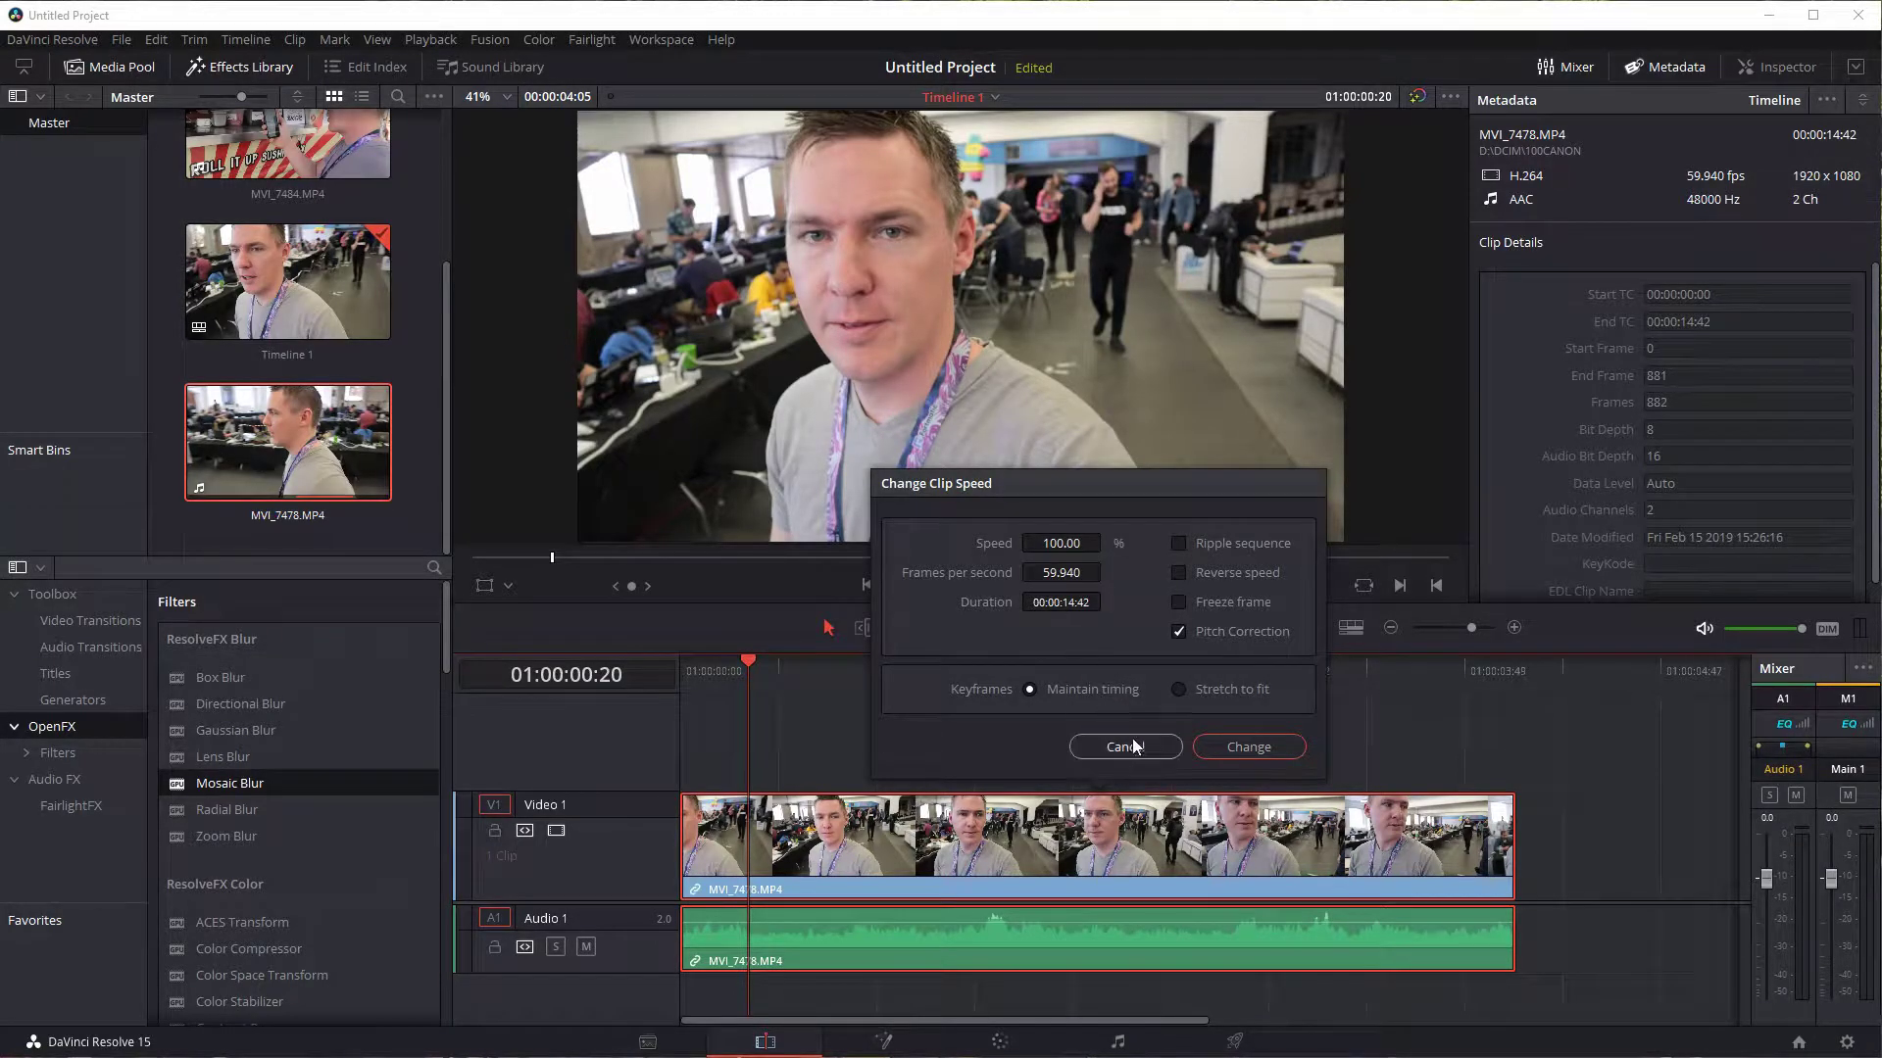
{"action": "mouse_move", "coordinate": [1008, 550]}
{"action": "left_mouse_down"}
{"action": "mouse_move", "coordinate": [1127, 544]}
{"action": "mouse_move", "coordinate": [1026, 537]}
{"action": "left_mouse_up"}
{"action": "left_click", "coordinate": [1031, 541]}
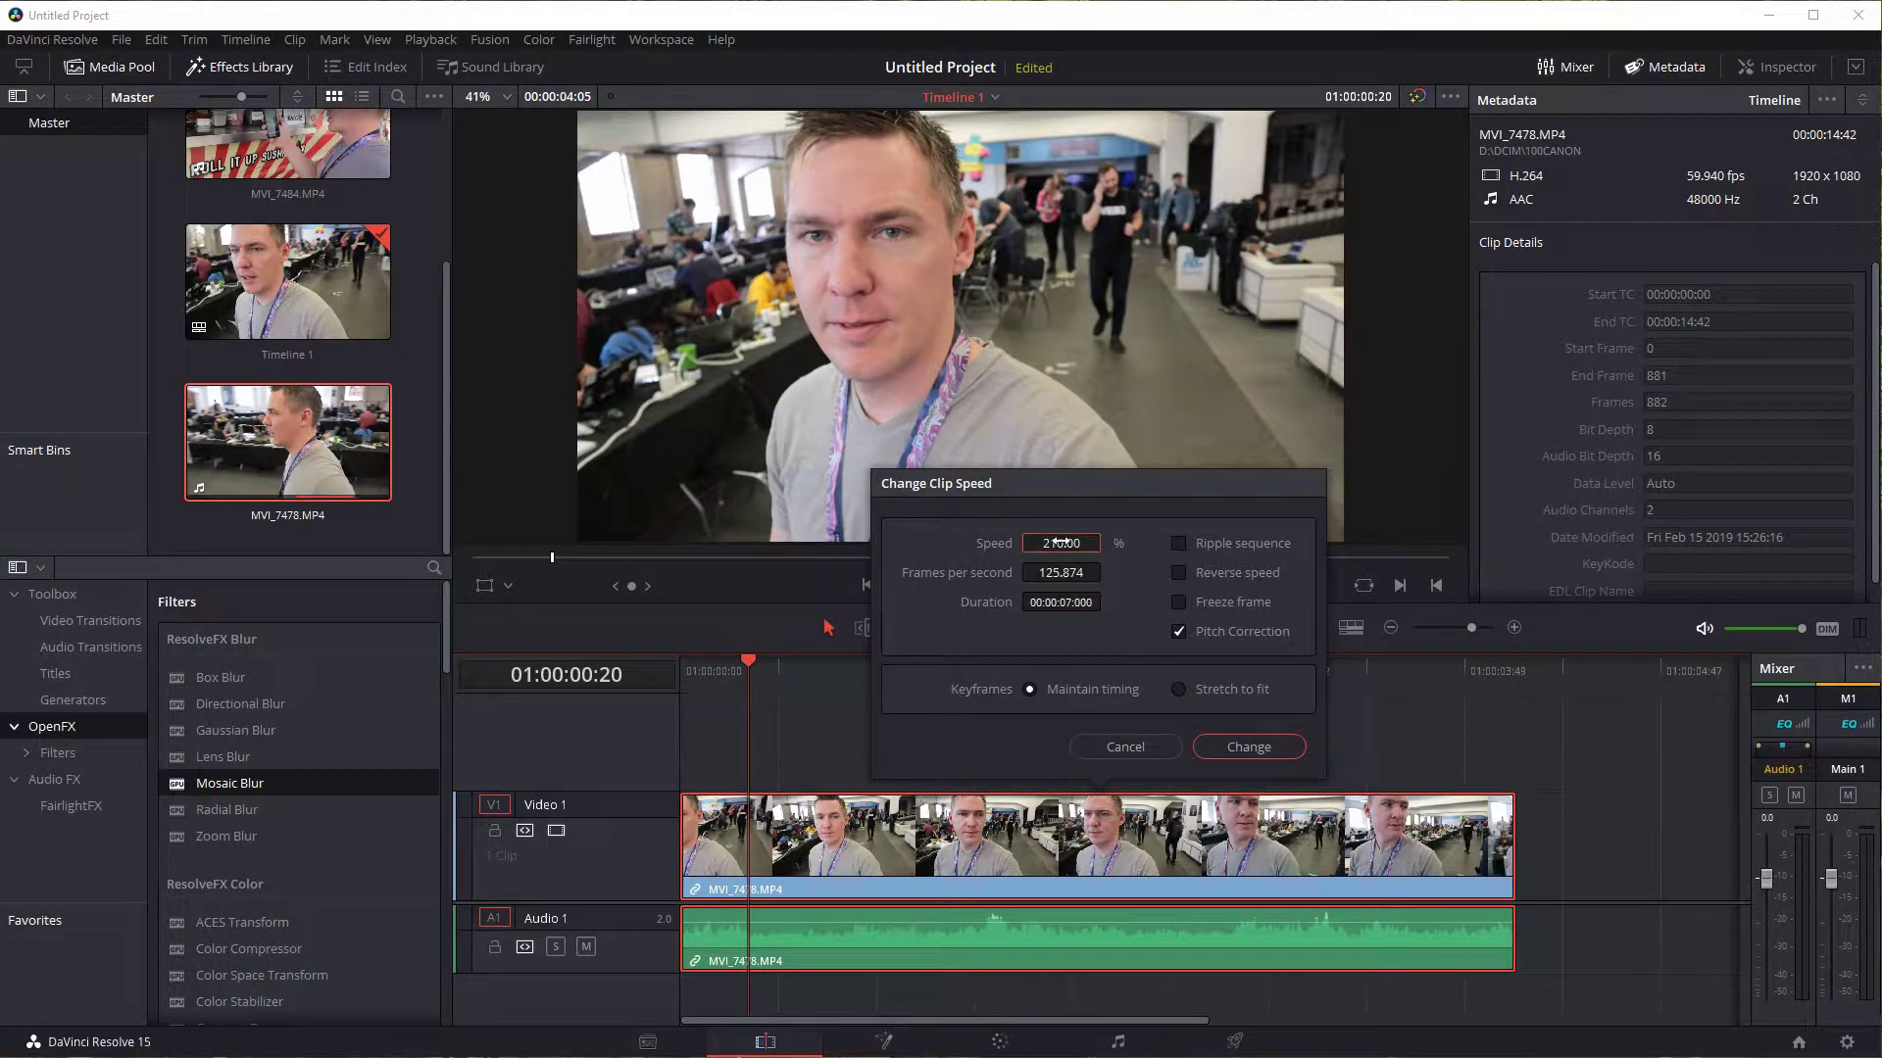
{"action": "type", "text": "200"}
{"action": "key", "text": "Return"}
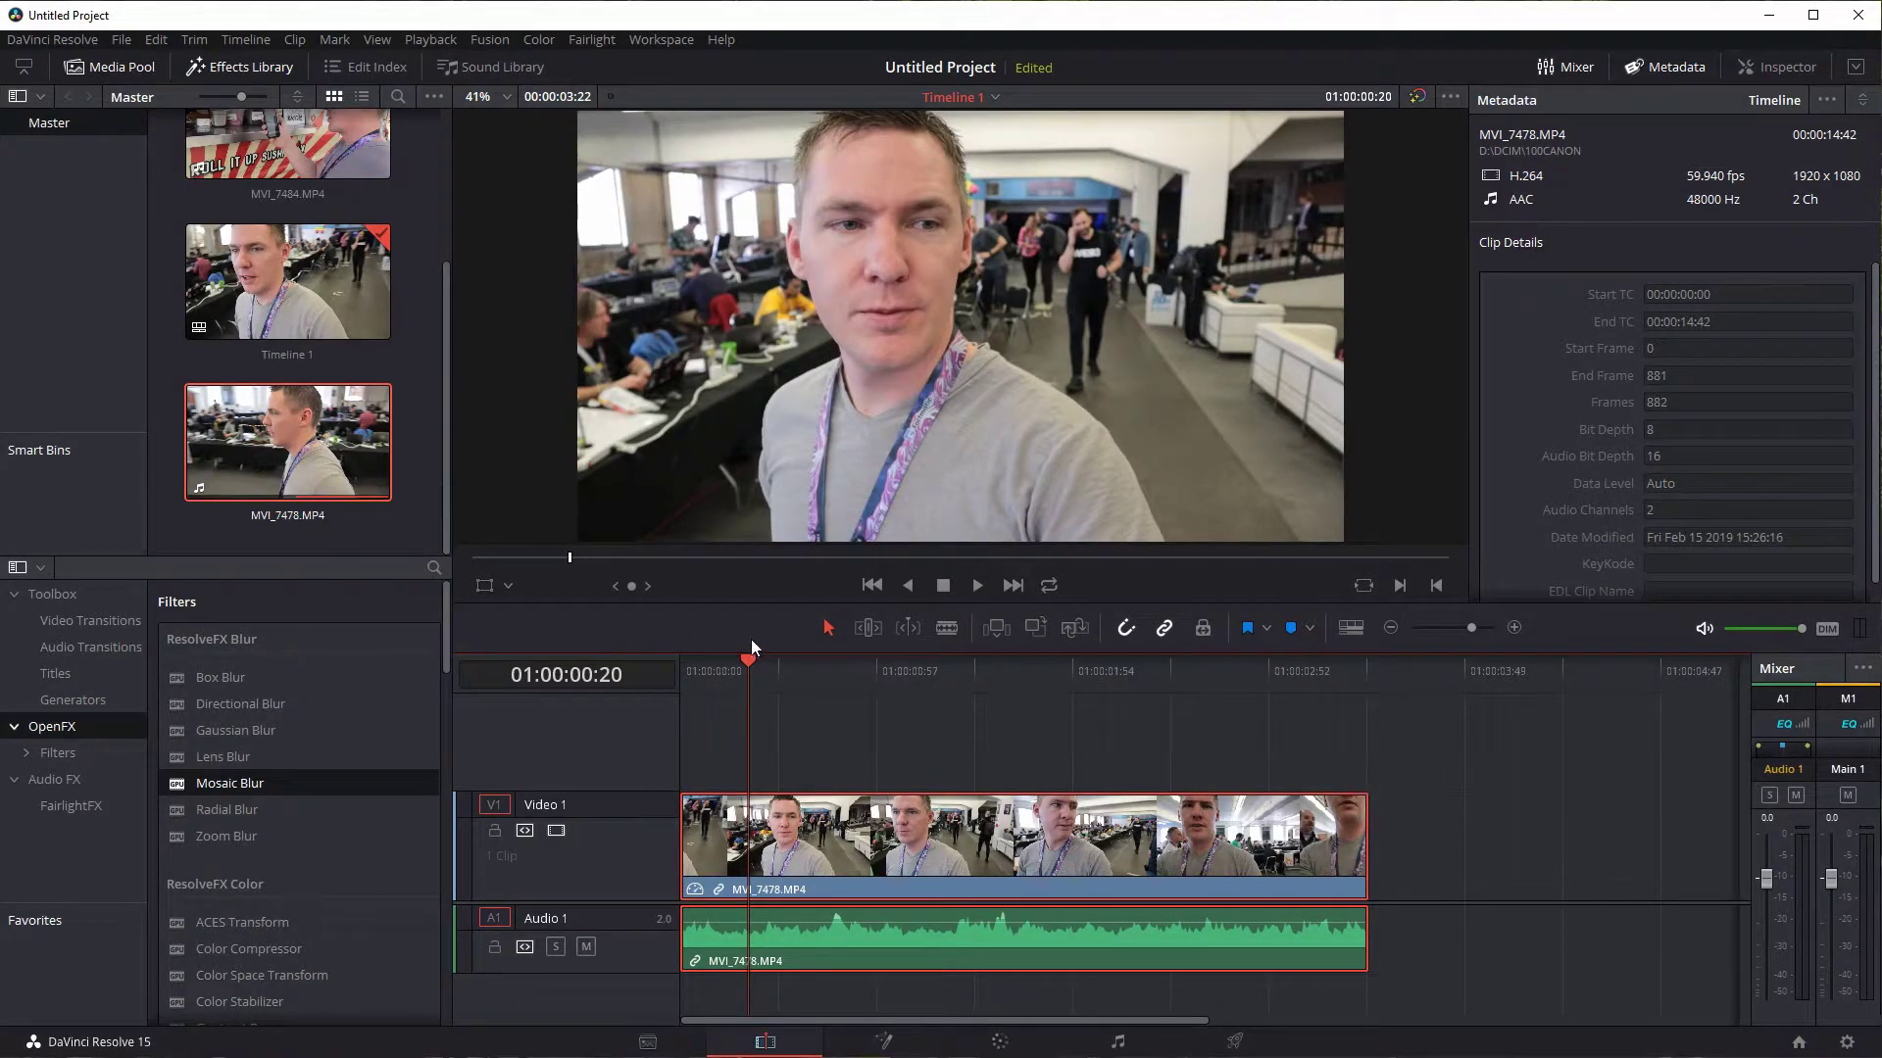
{"action": "left_click_drag", "start_coordinate": [750, 667], "coordinate": [648, 667]}
- Play back the 200% clip from the start and stop
{"action": "key", "text": "space"}
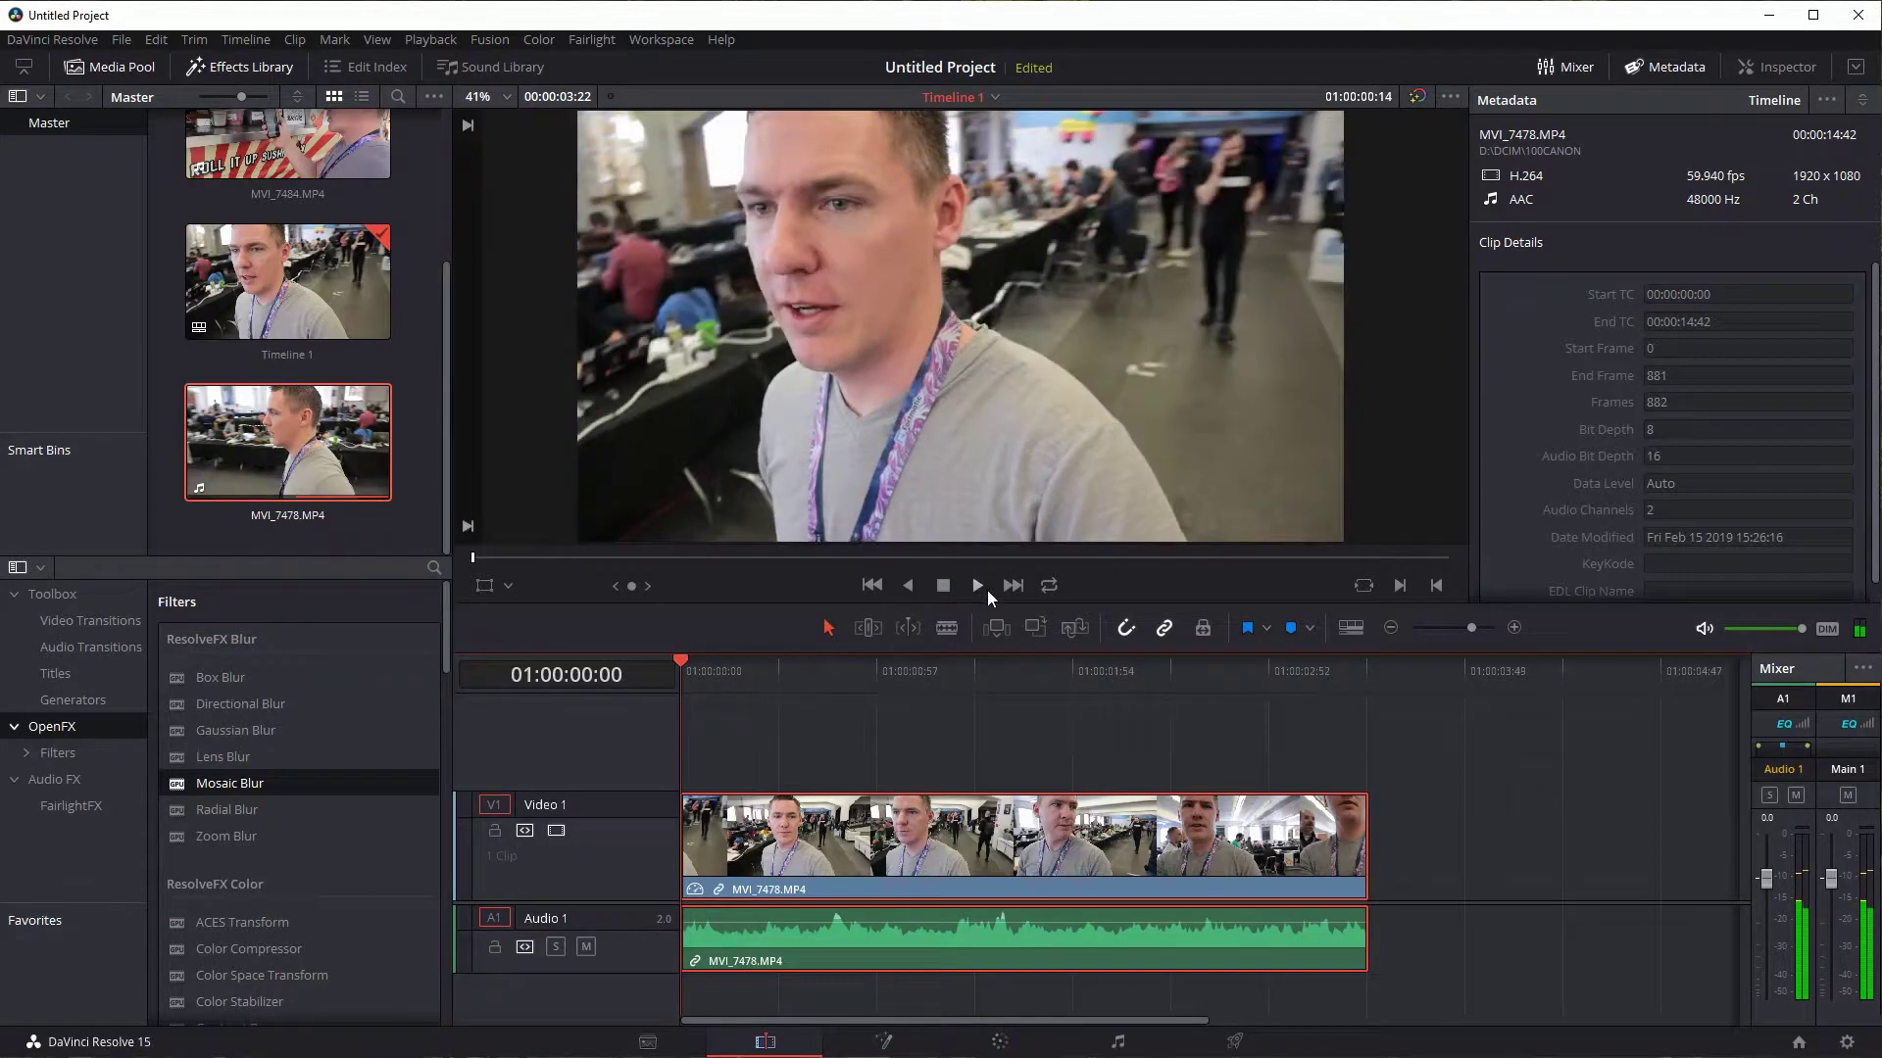
{"action": "left_click", "coordinate": [974, 584]}
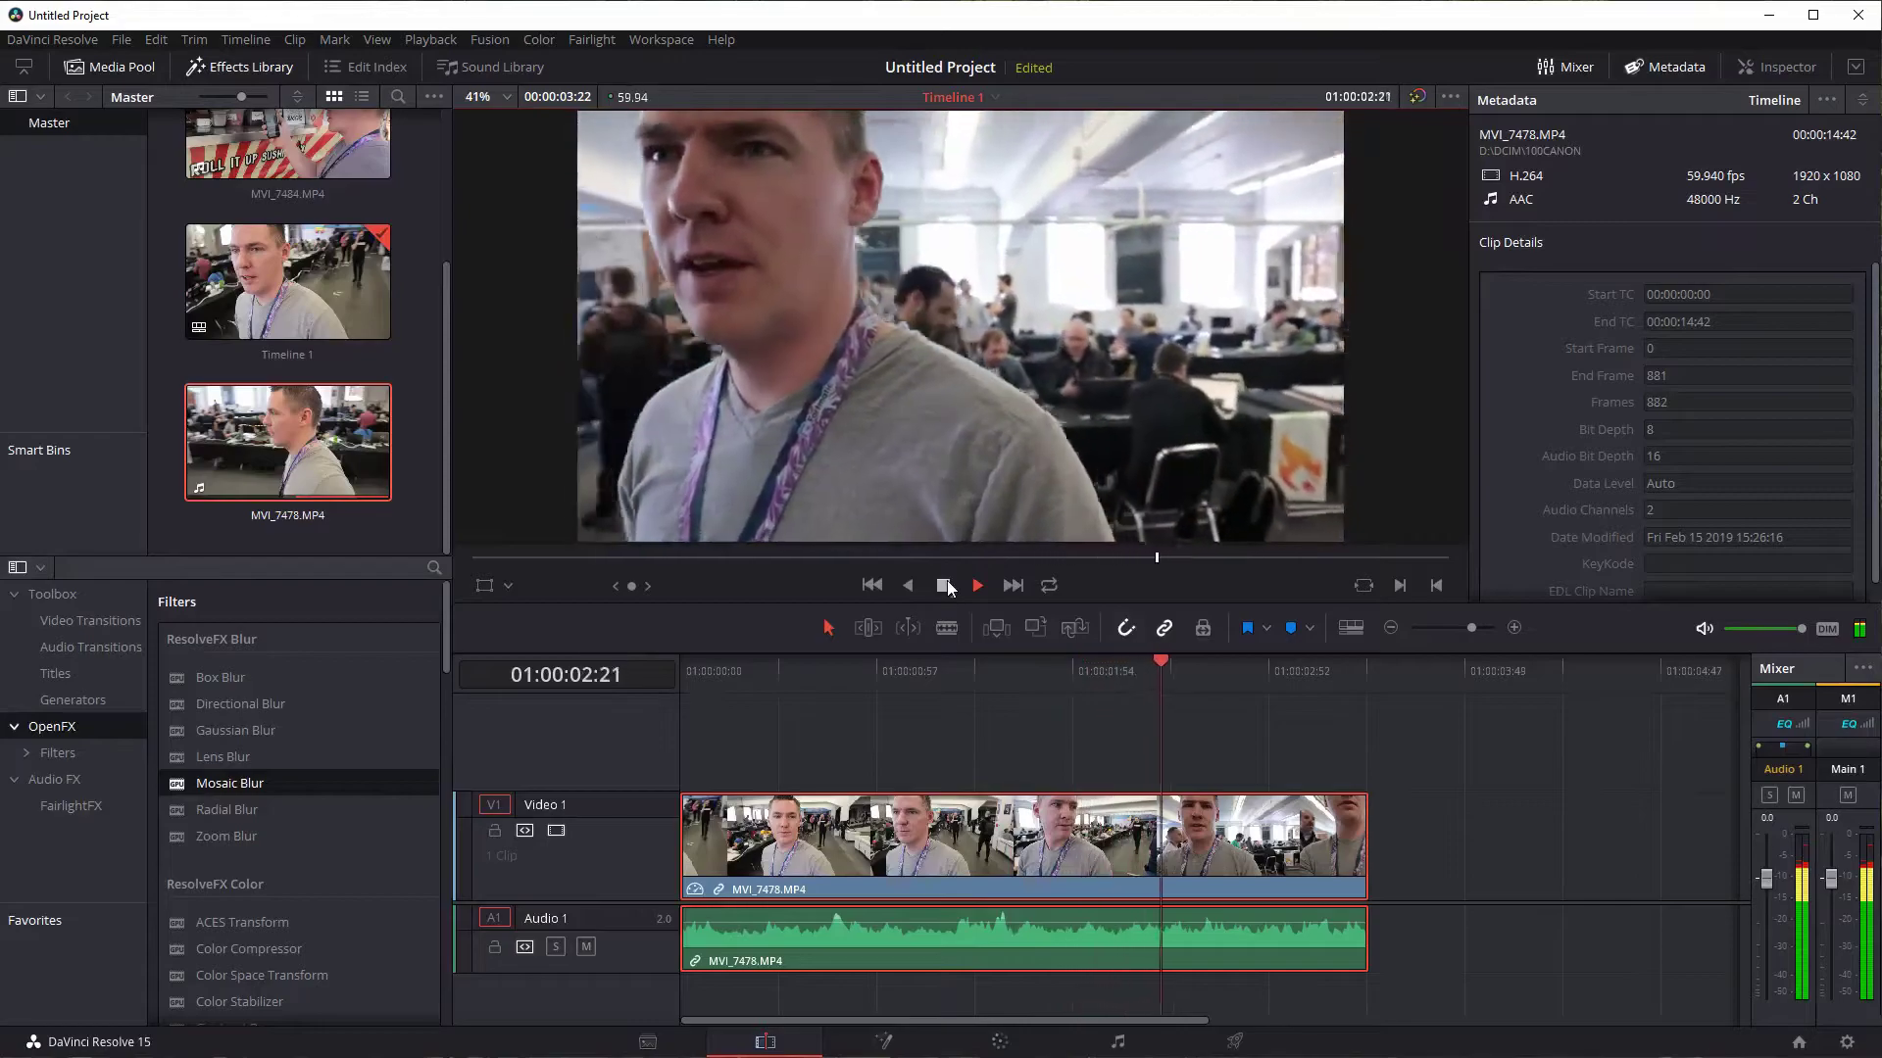
{"action": "left_click", "coordinate": [944, 586]}
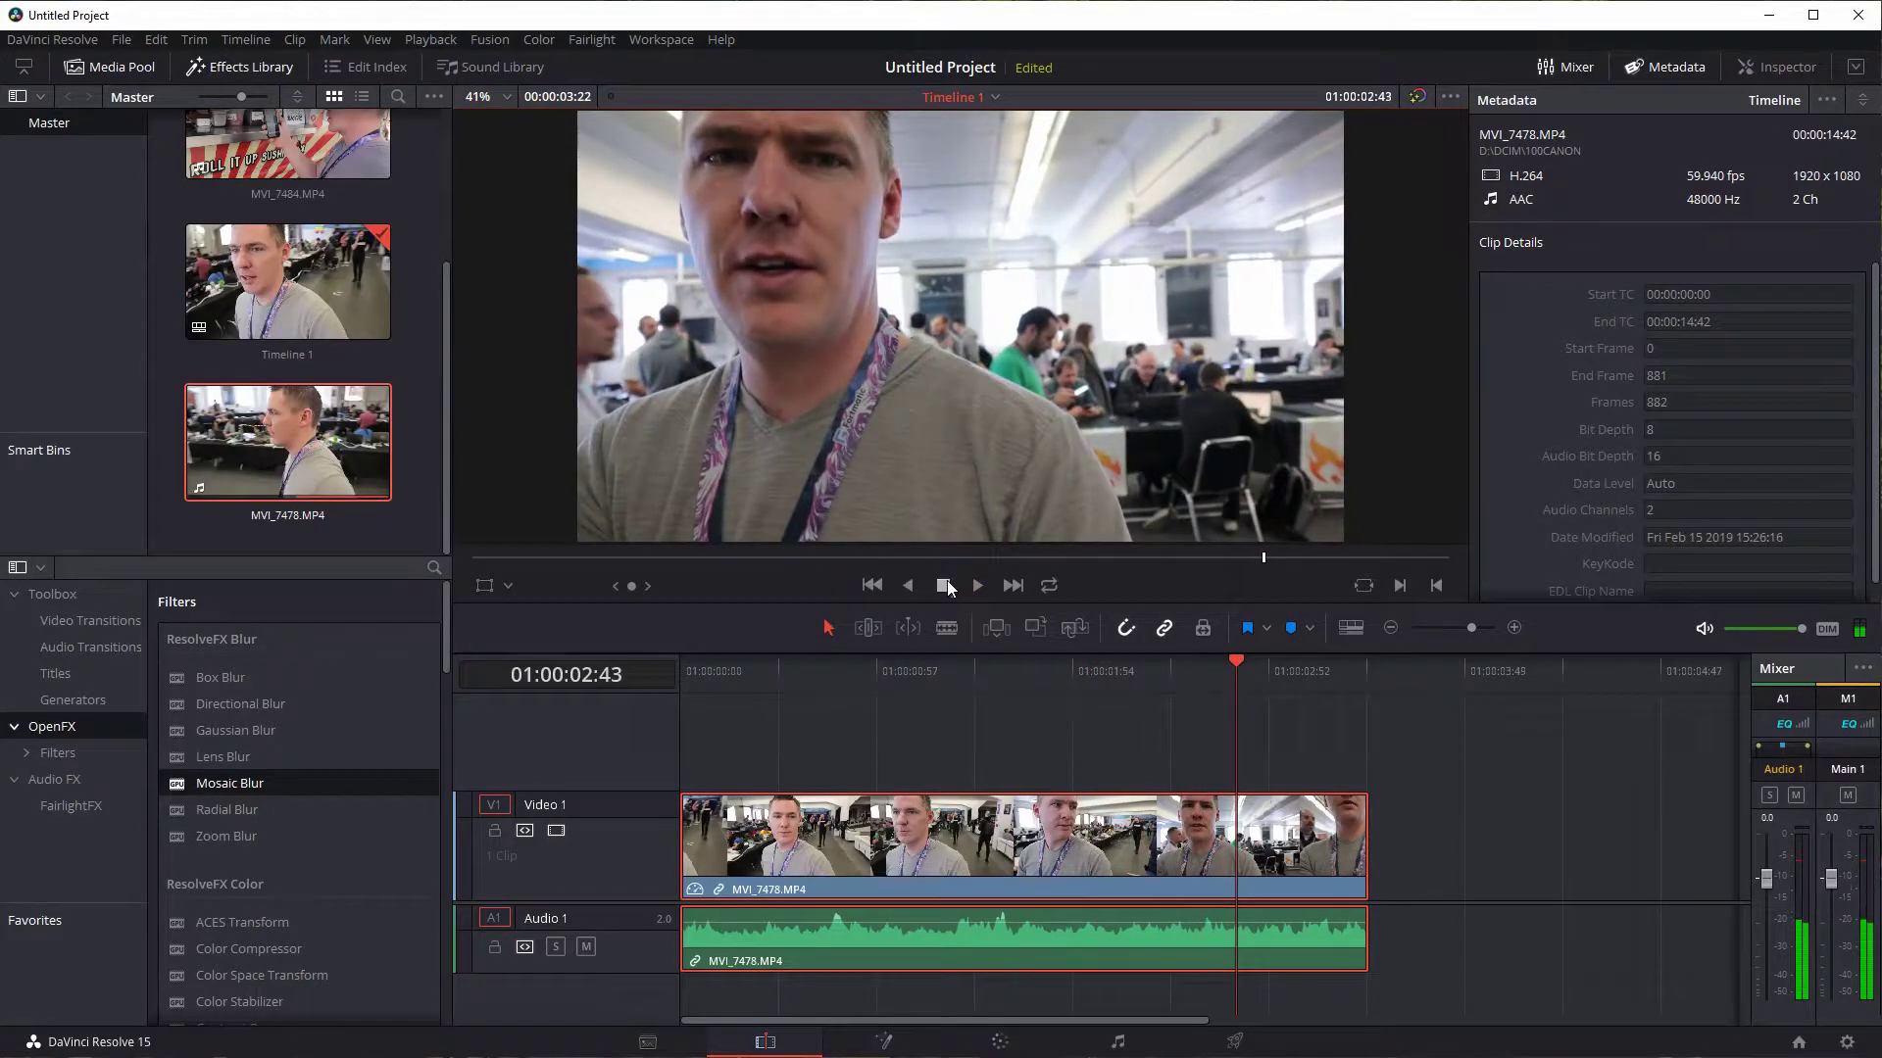
- Zoom the timeline out and back in to inspect the shortened clip
{"action": "left_click", "coordinate": [1391, 628]}
{"action": "left_click", "coordinate": [1391, 629]}
{"action": "left_click", "coordinate": [1515, 627]}
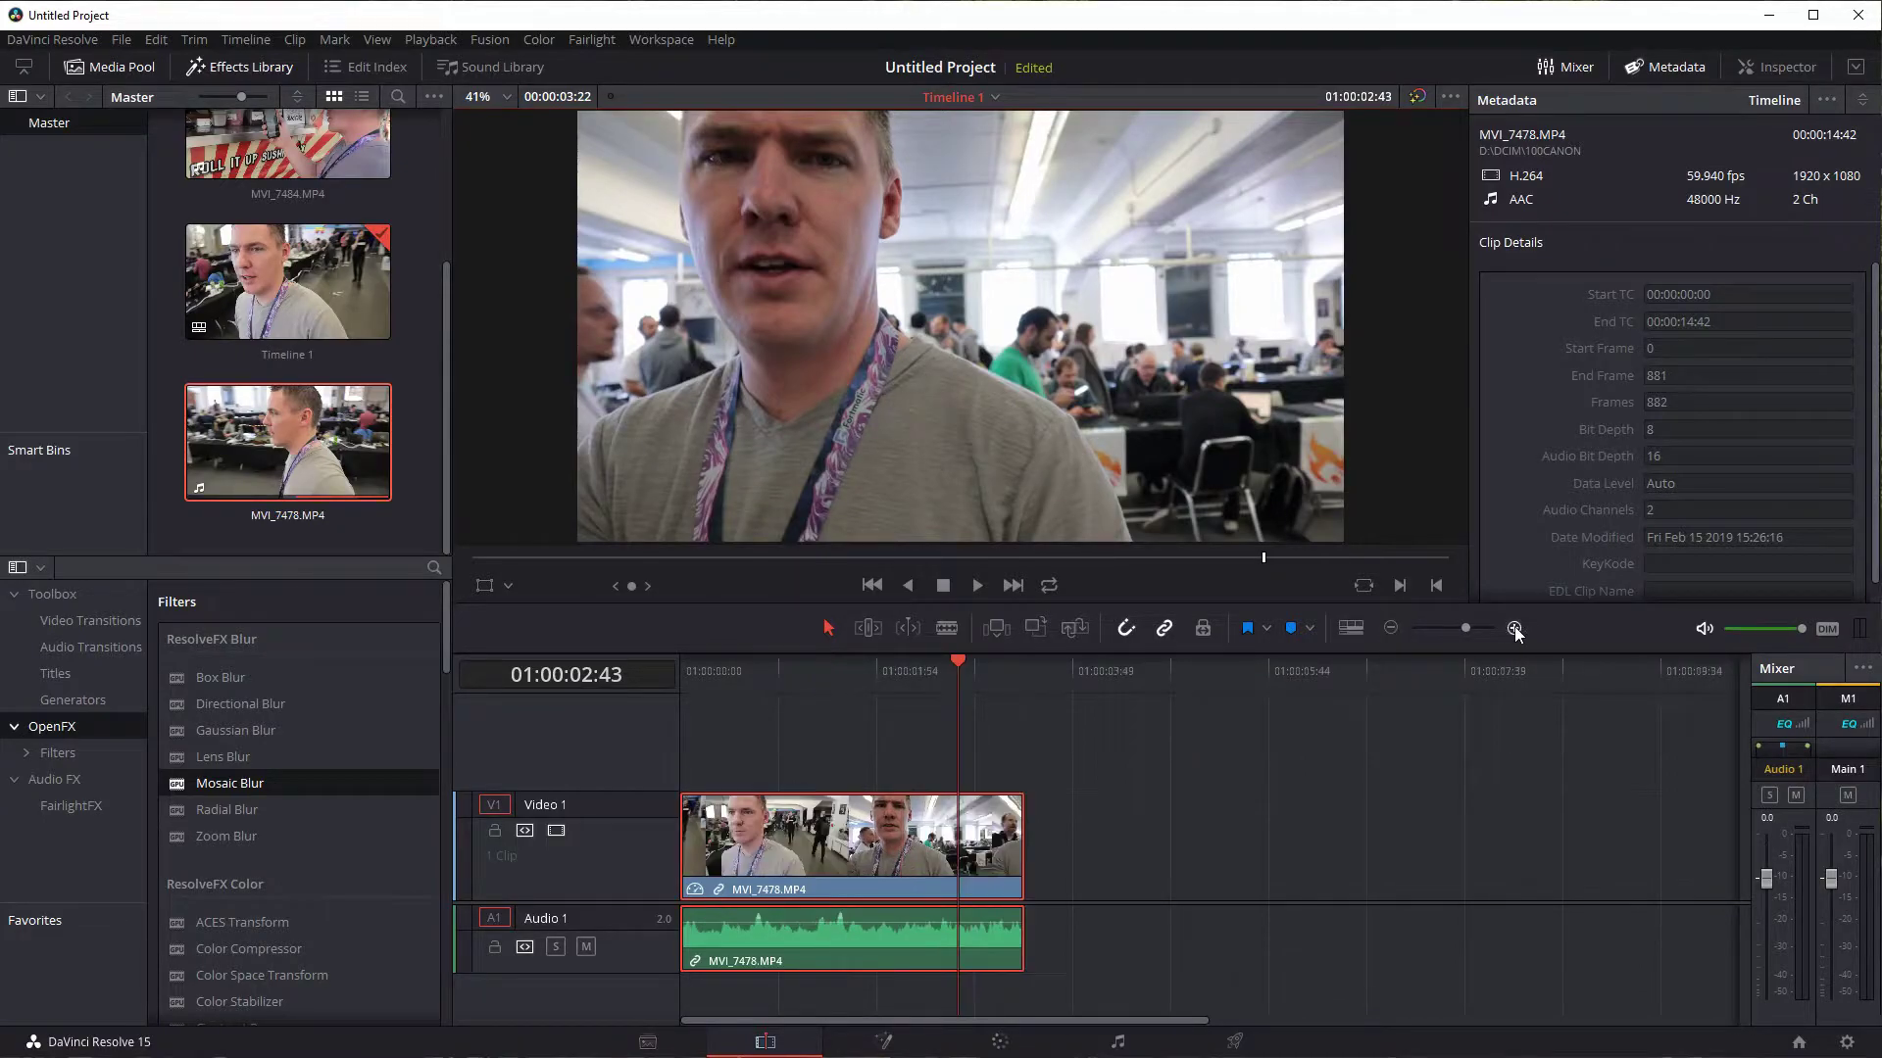
{"action": "left_click", "coordinate": [1514, 627]}
{"action": "left_click", "coordinate": [1514, 627]}
{"action": "left_click", "coordinate": [1390, 628]}
{"action": "left_click", "coordinate": [1391, 628]}
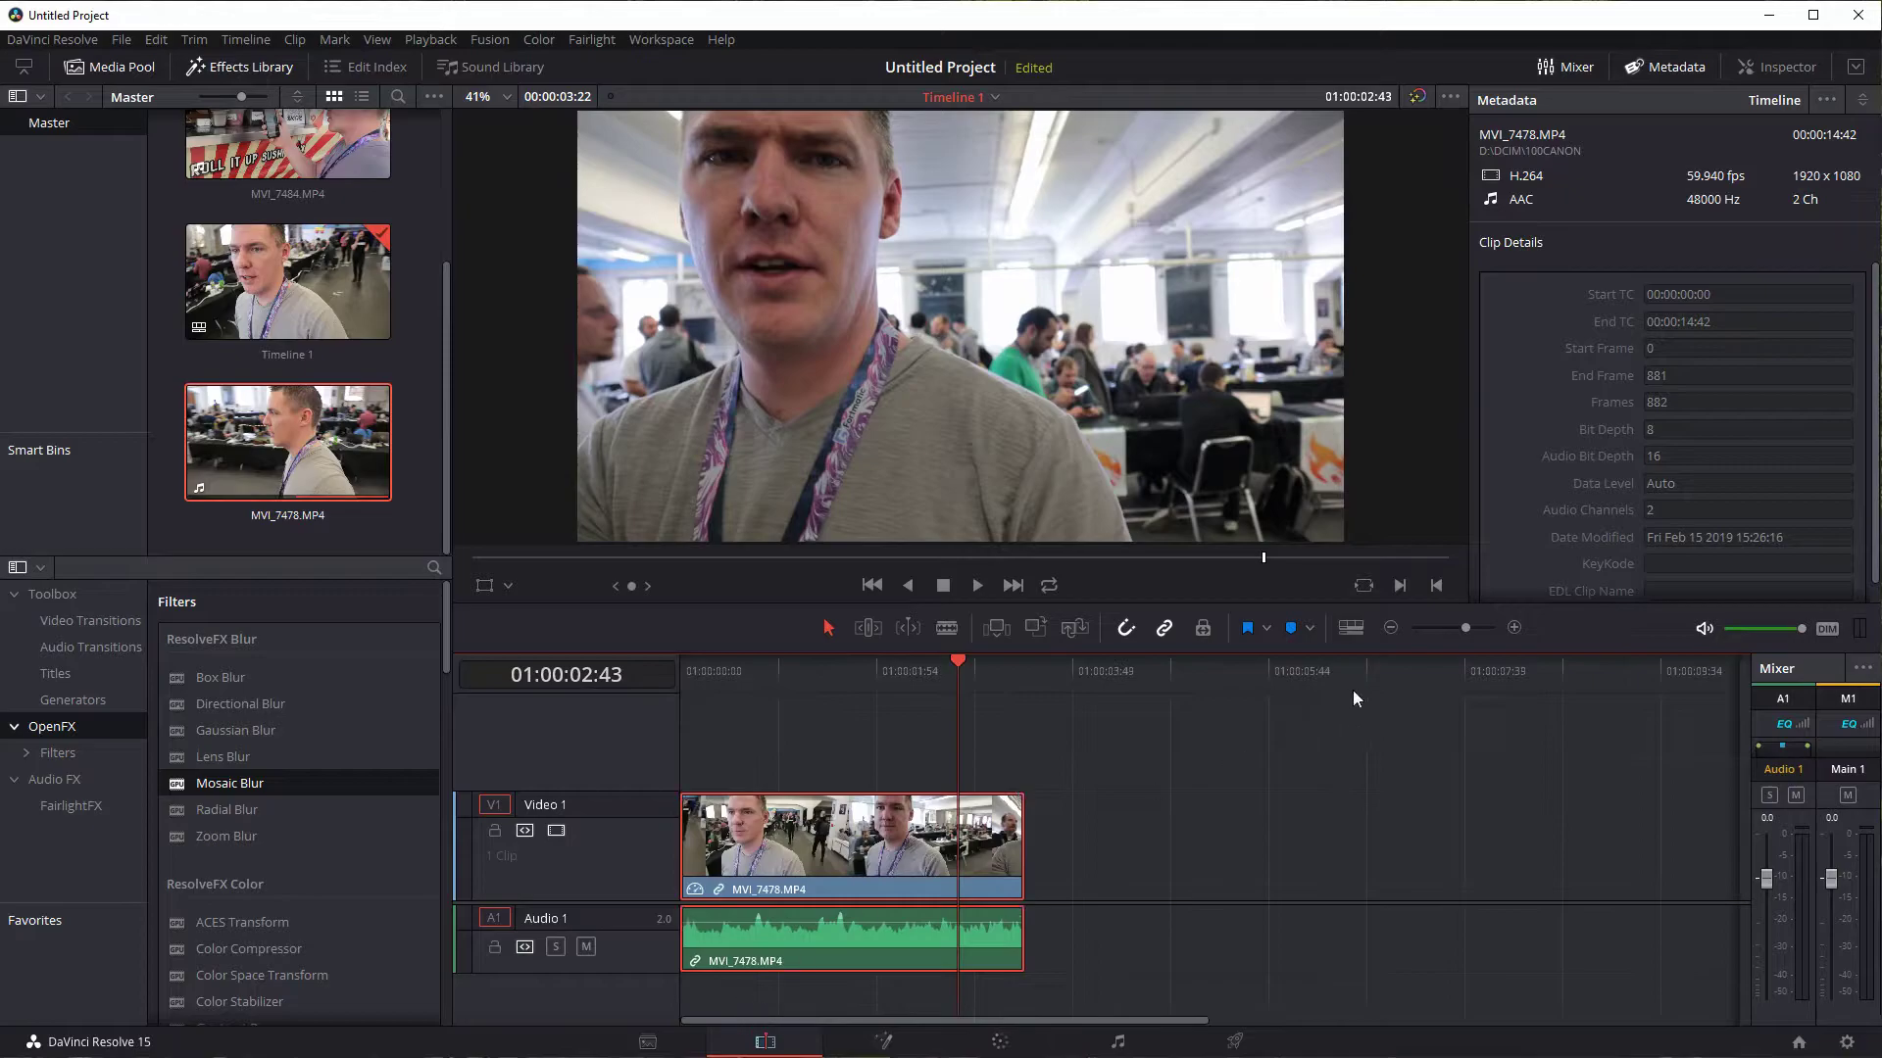
{"action": "left_click", "coordinate": [1514, 627]}
{"action": "left_click", "coordinate": [1515, 627]}
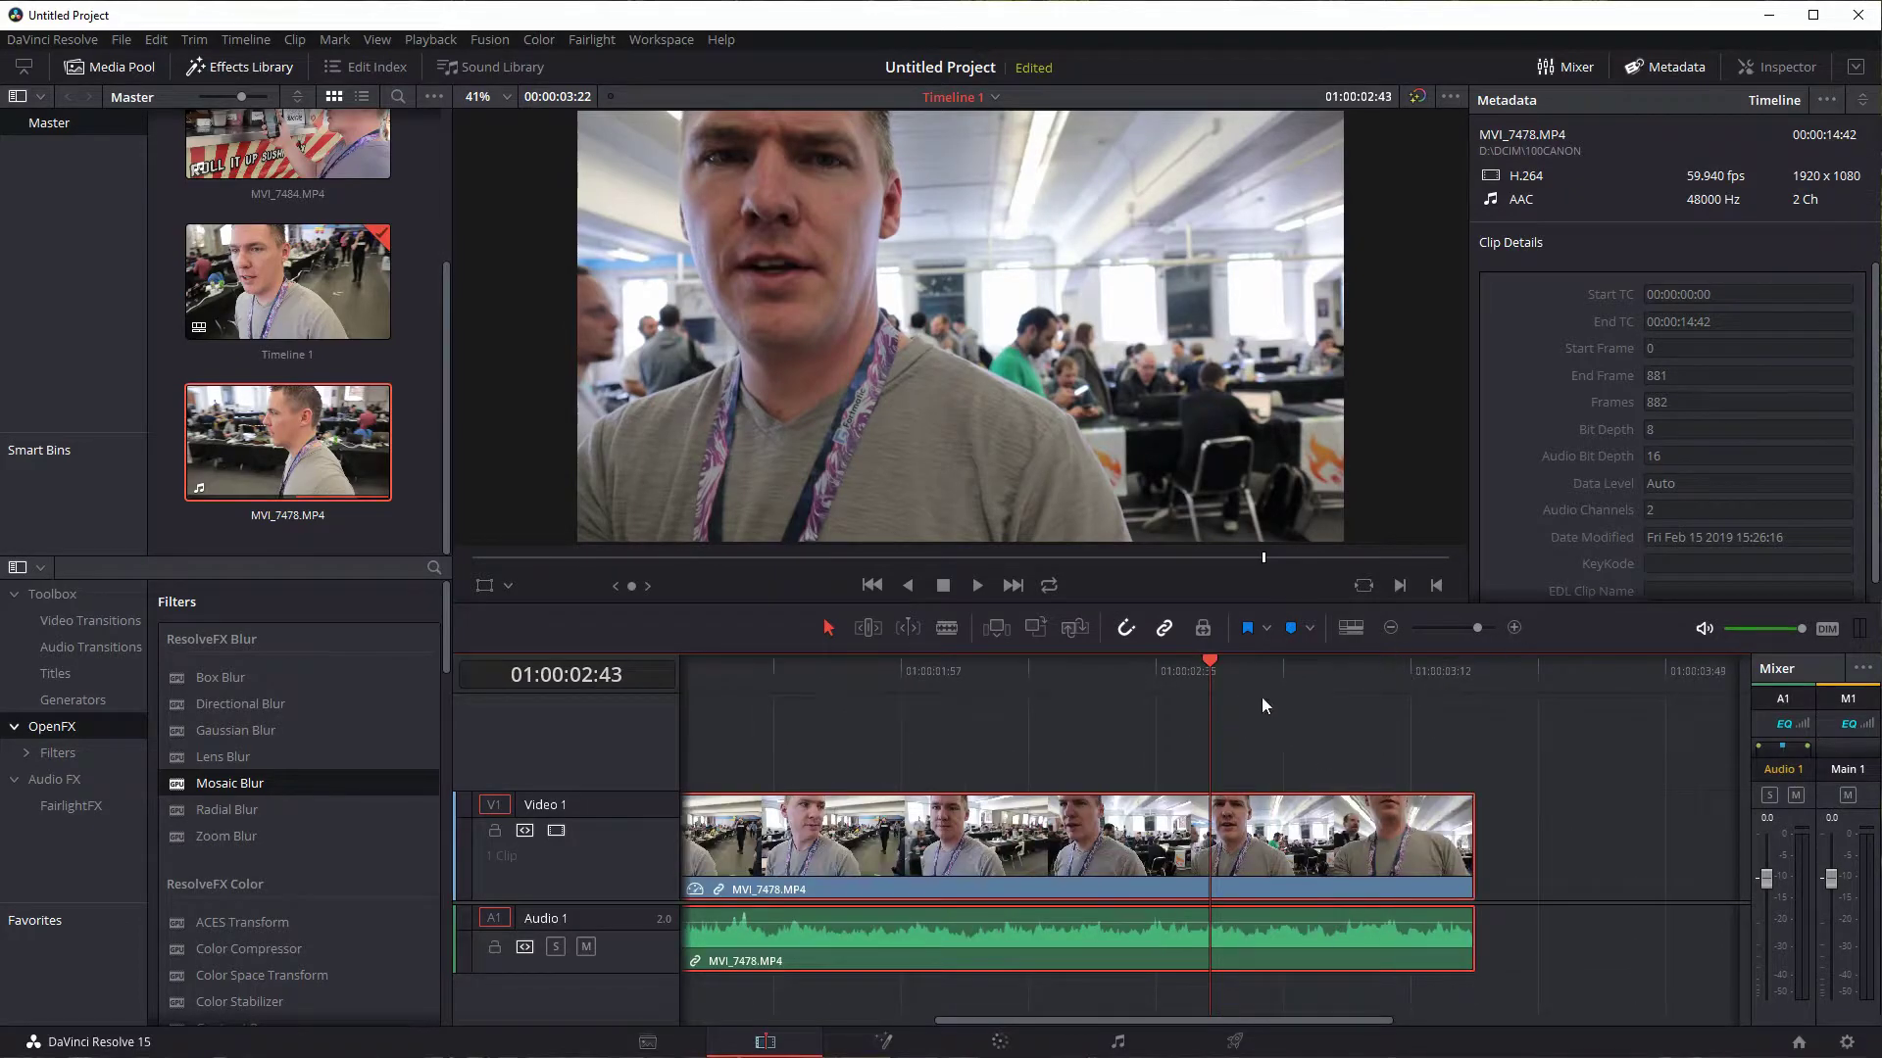
- Replay the sped-up clip from about 01:00:01:34 to 01:00:02:27
{"action": "left_click_drag", "start_coordinate": [1213, 662], "coordinate": [738, 661]}
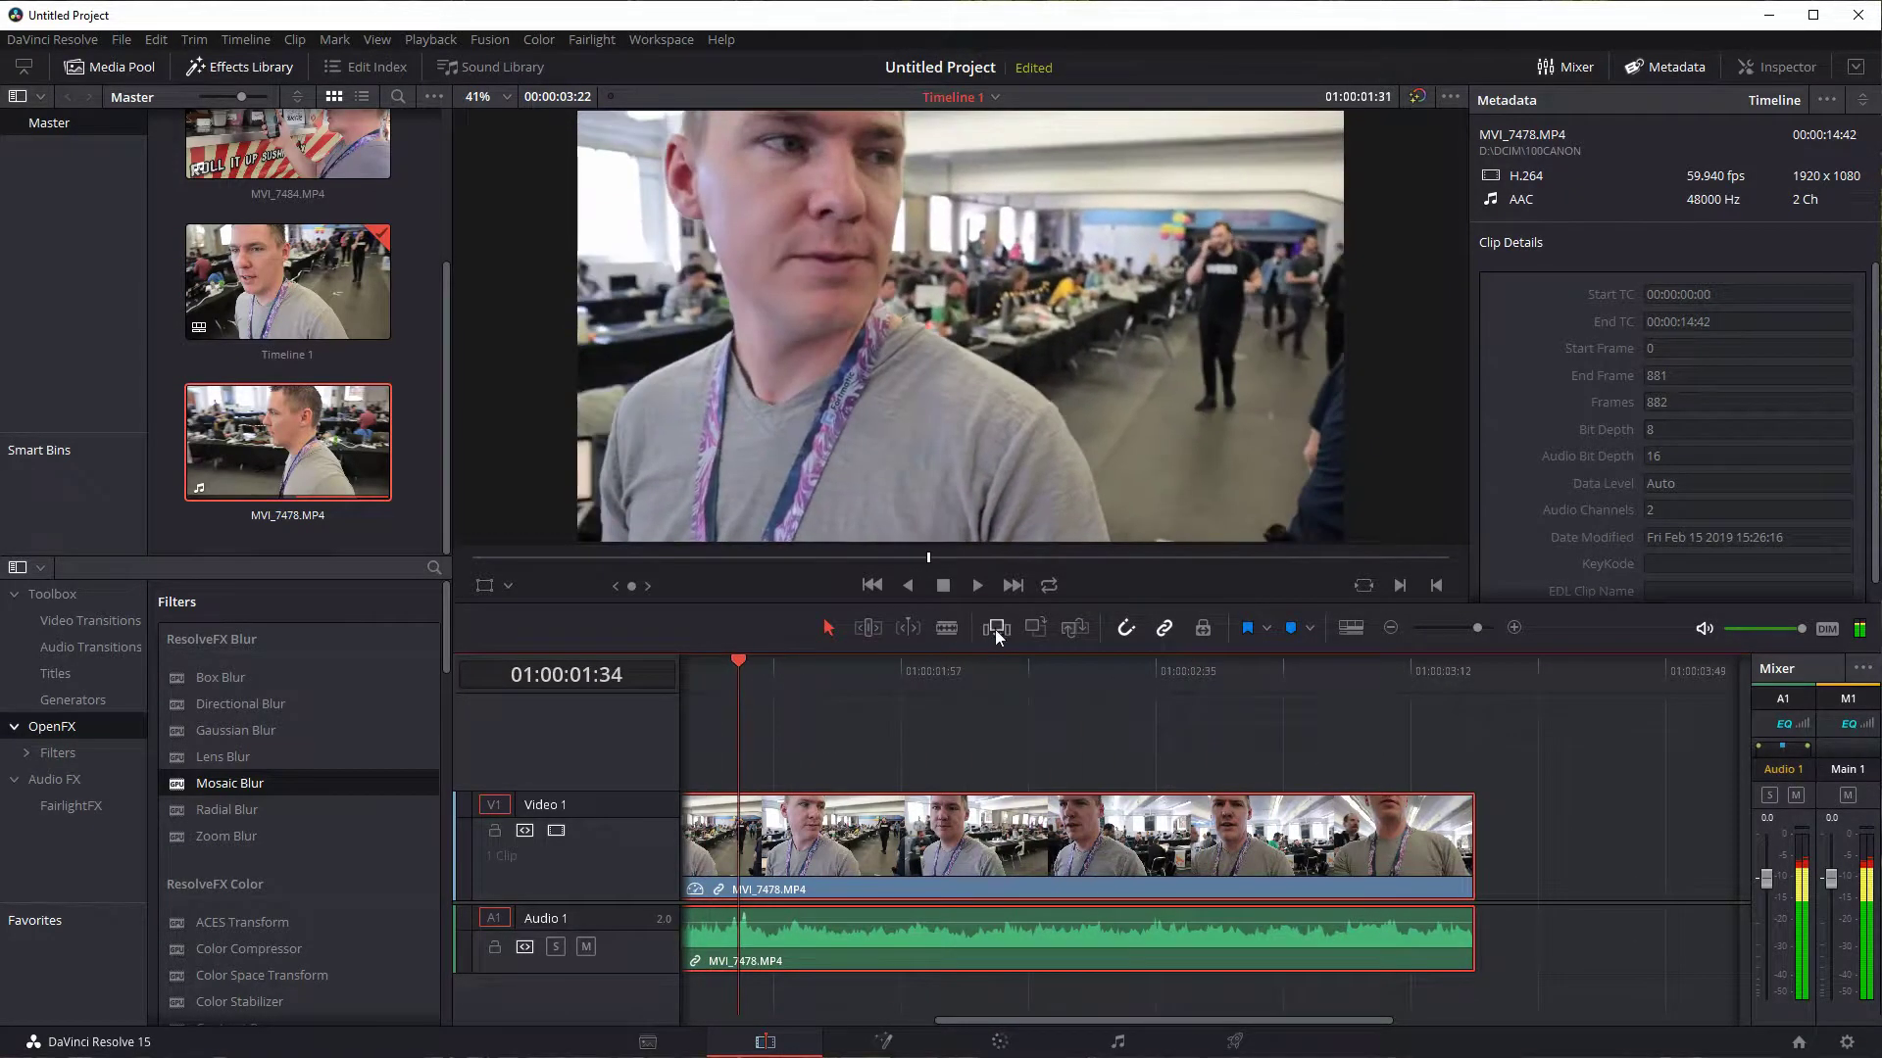
{"action": "left_click", "coordinate": [973, 588]}
{"action": "left_click", "coordinate": [943, 588]}
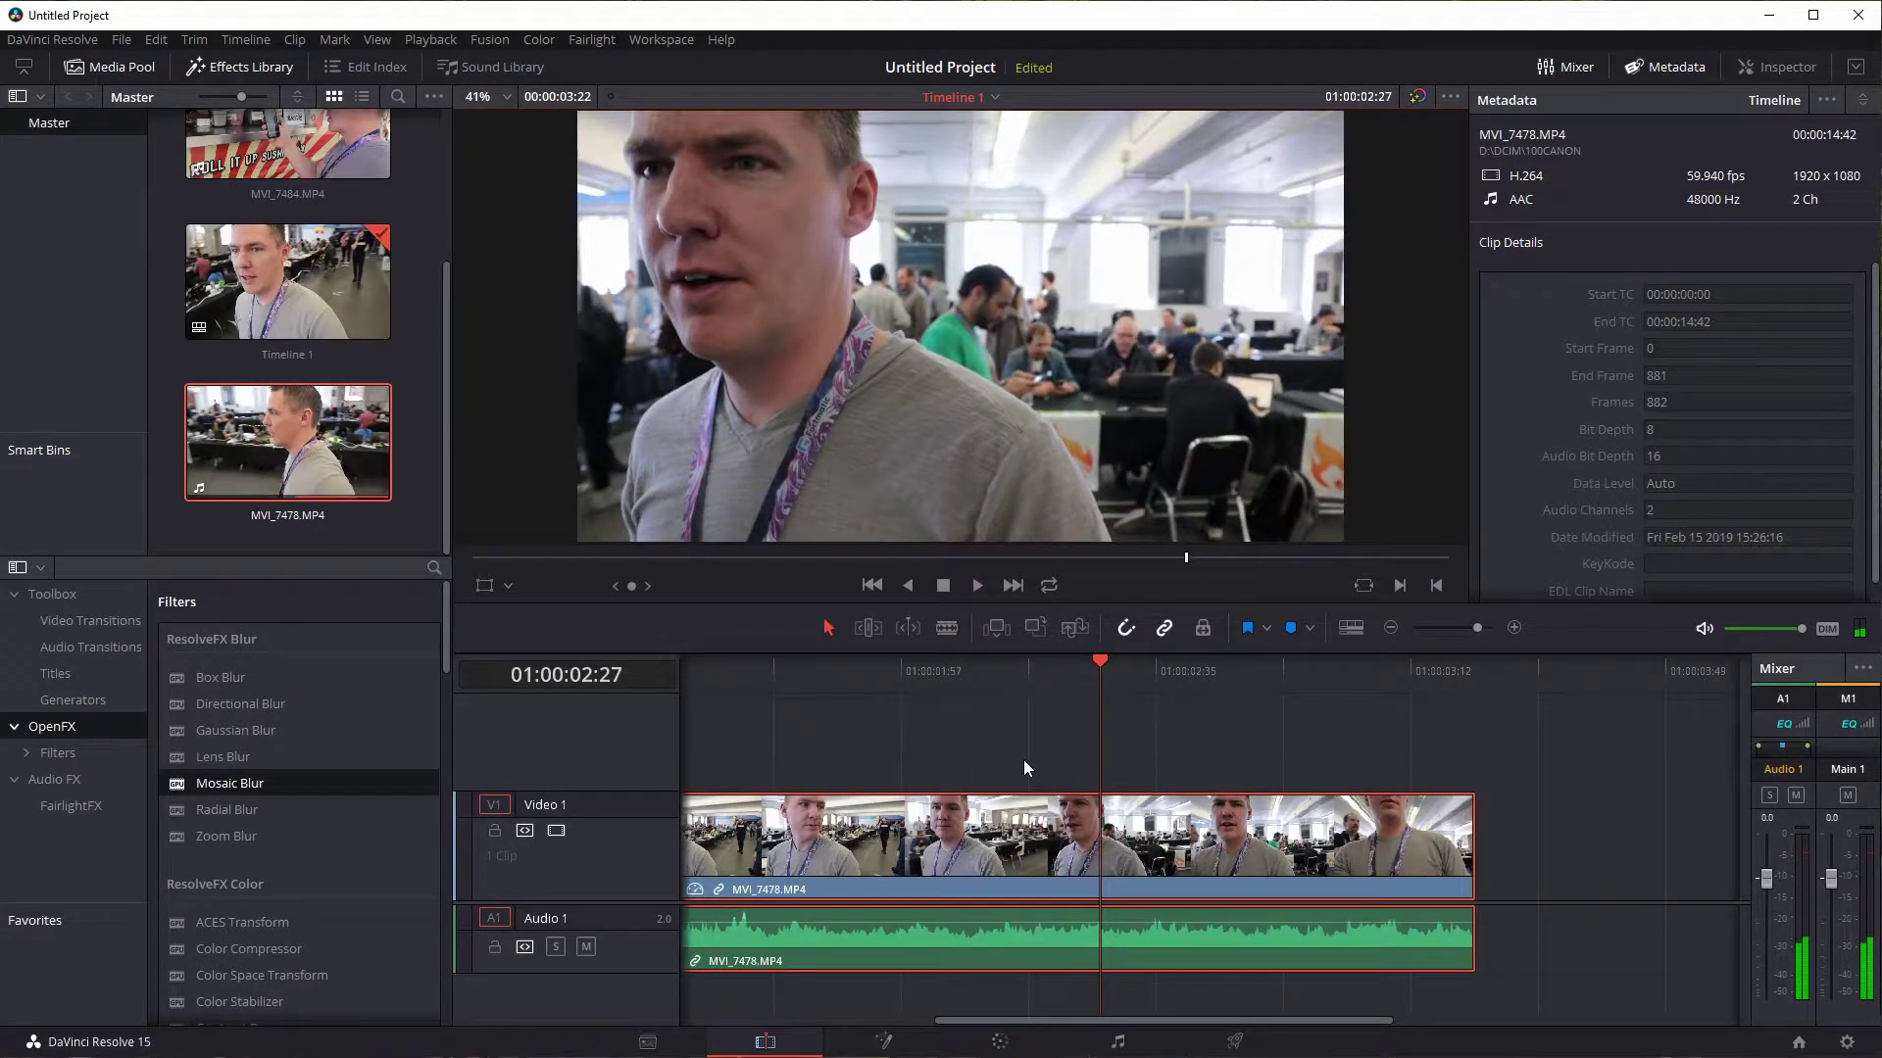
- Undo the speed change to restore full length, then replay from the start
{"action": "key", "text": "ctrl+z"}
{"action": "key", "text": "ctrl+minus"}
{"action": "key", "text": "ctrl+minus"}
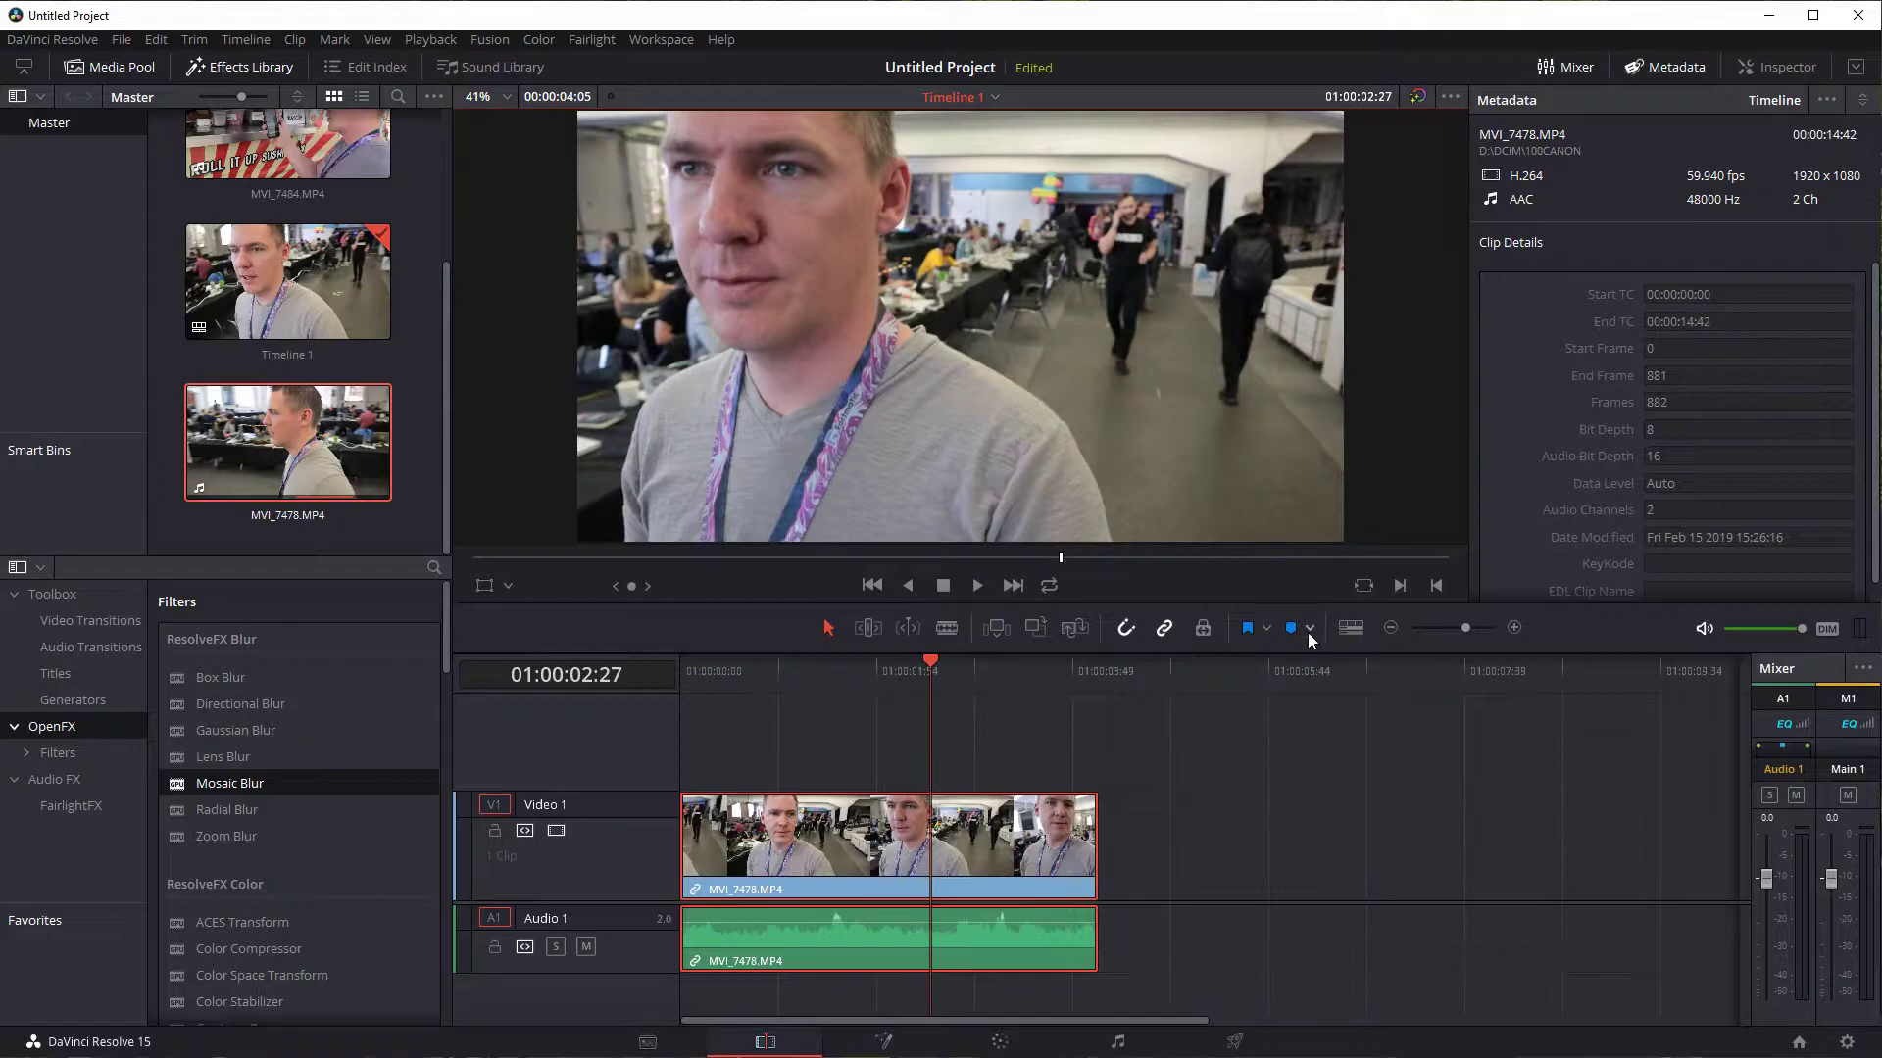
{"action": "left_click_drag", "start_coordinate": [951, 670], "coordinate": [651, 662]}
{"action": "left_click", "coordinate": [960, 591]}
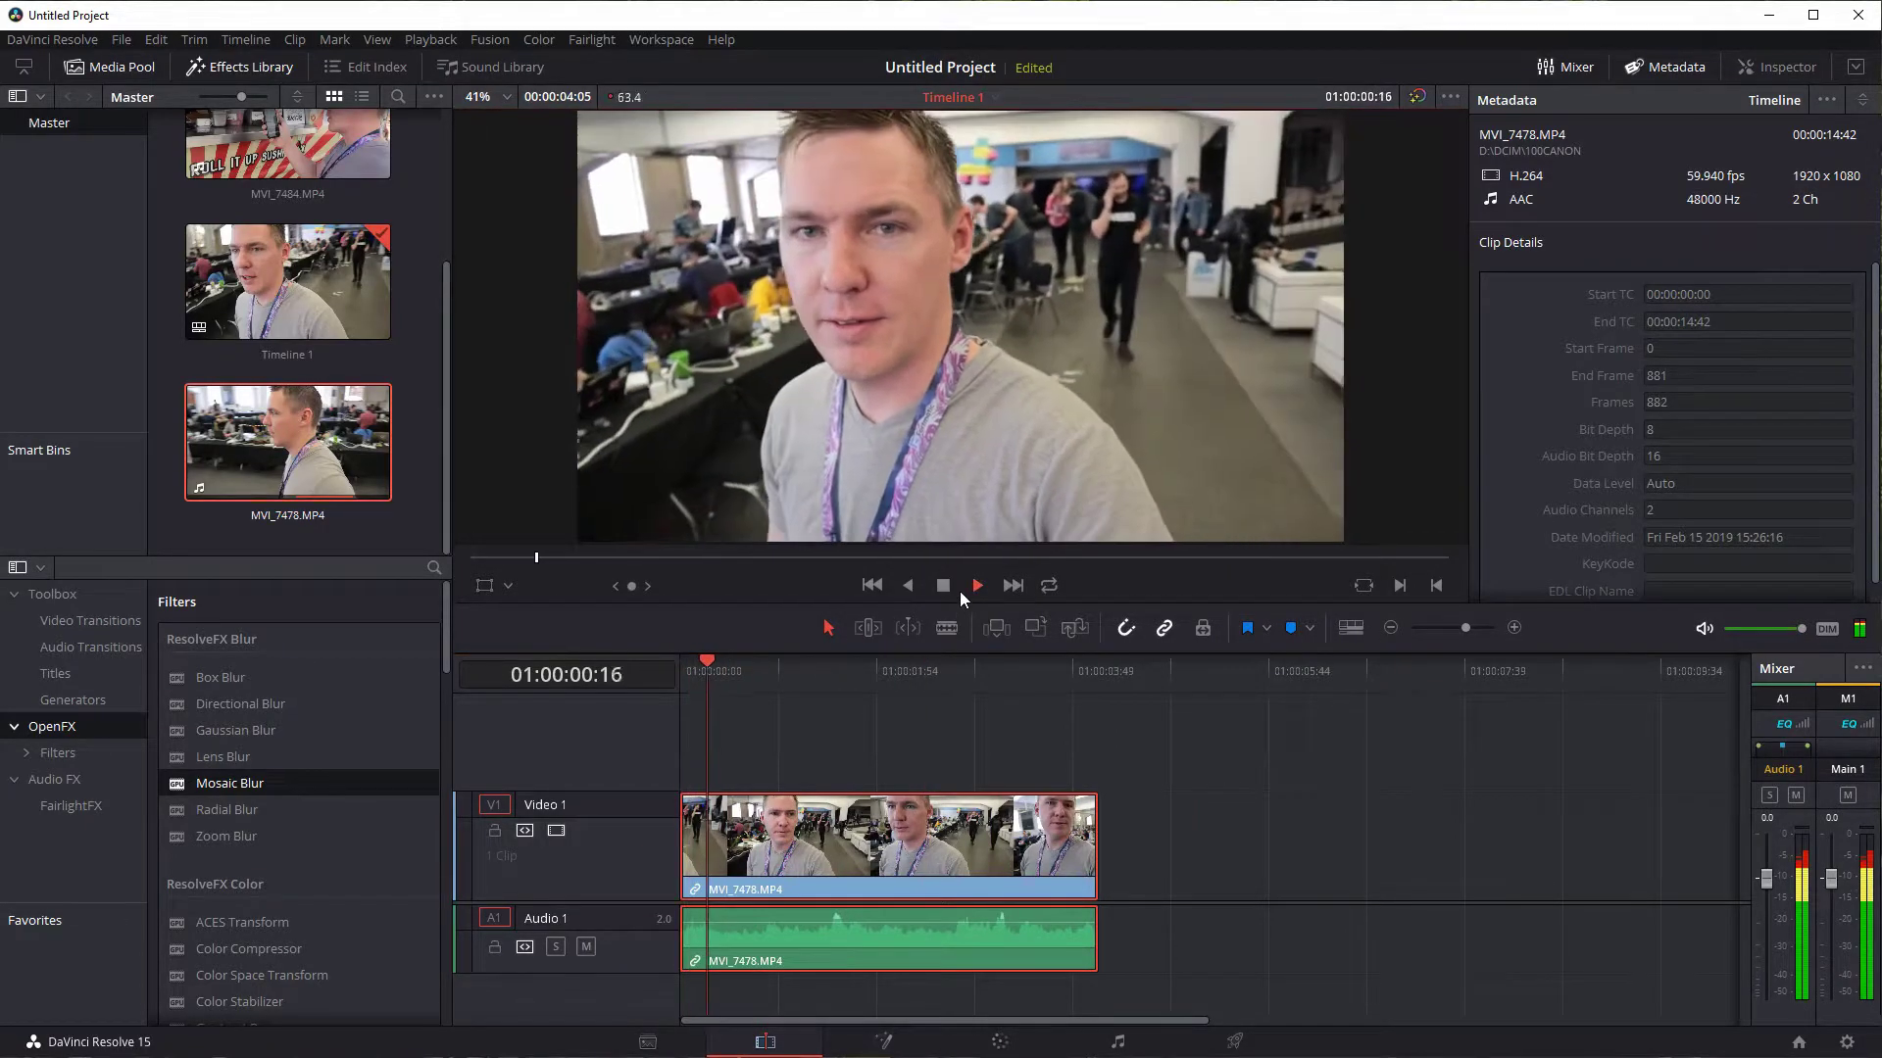
{"action": "left_click", "coordinate": [951, 588]}
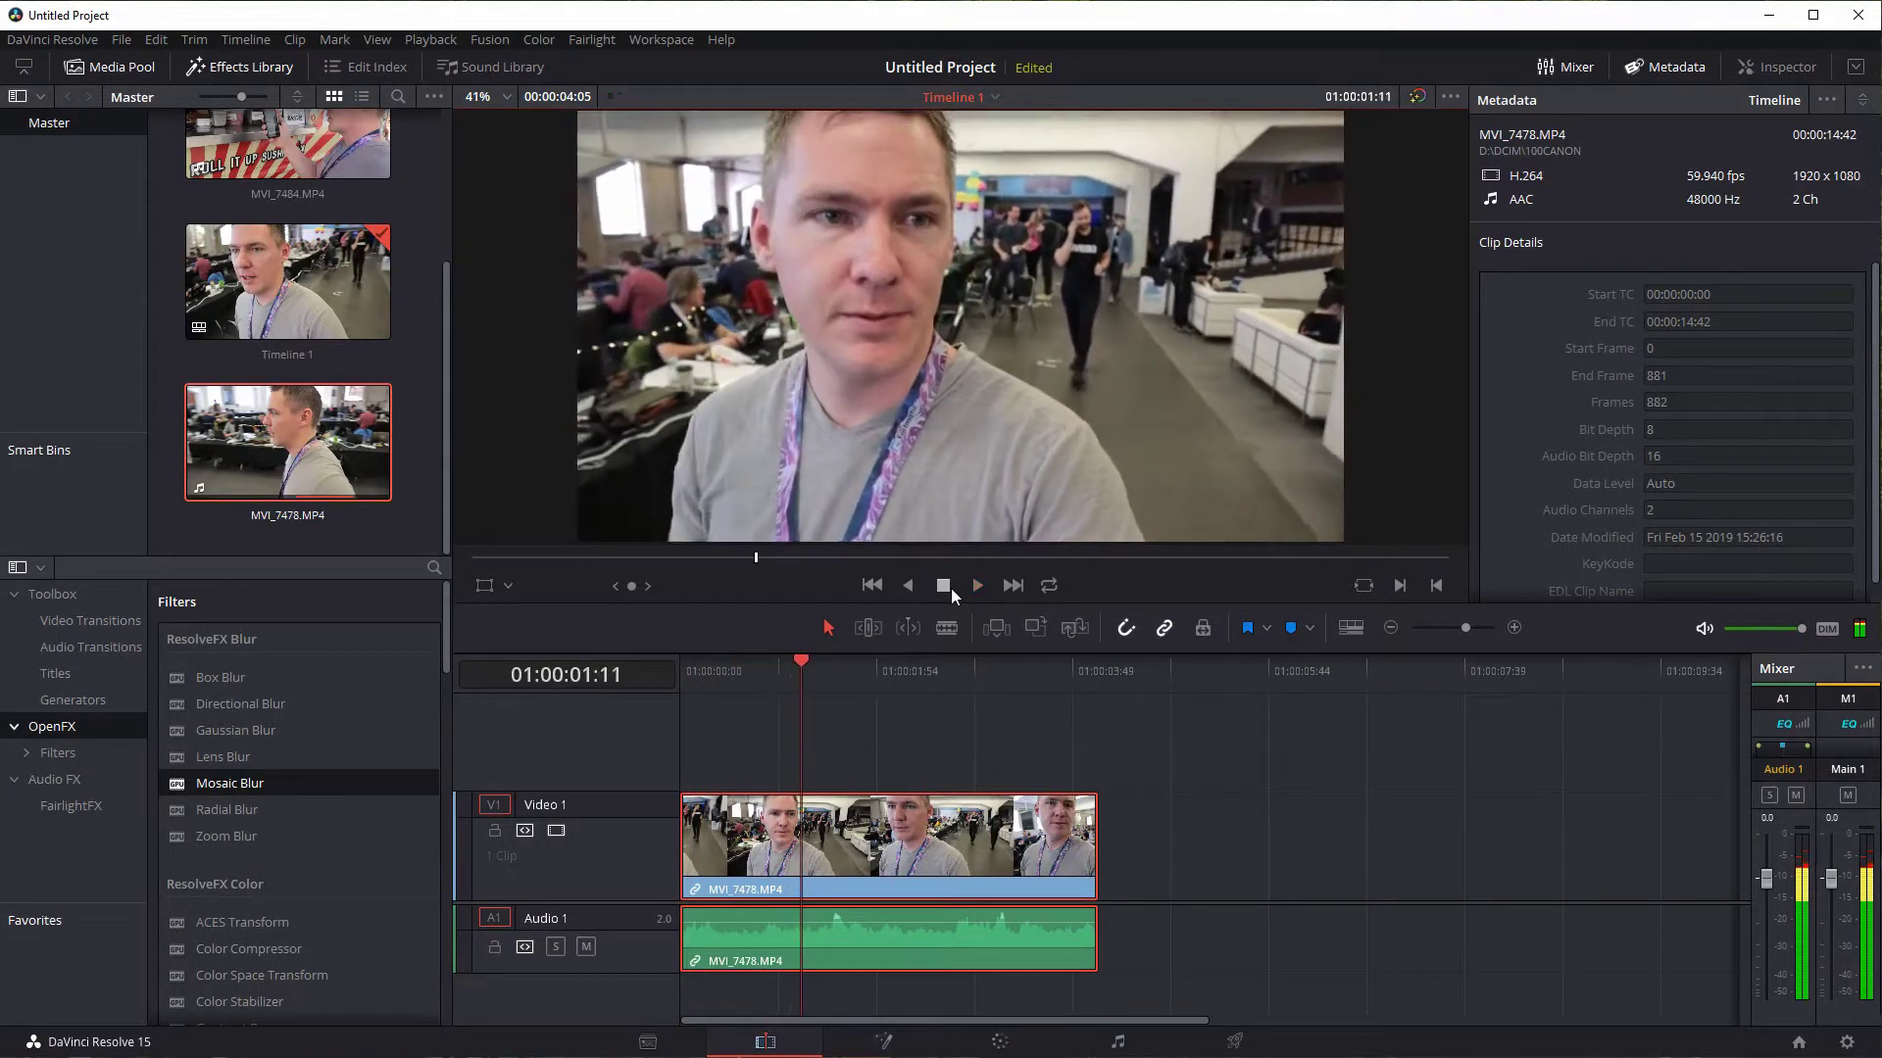
{"action": "right_click", "coordinate": [878, 849]}
{"action": "left_click", "coordinate": [932, 480]}
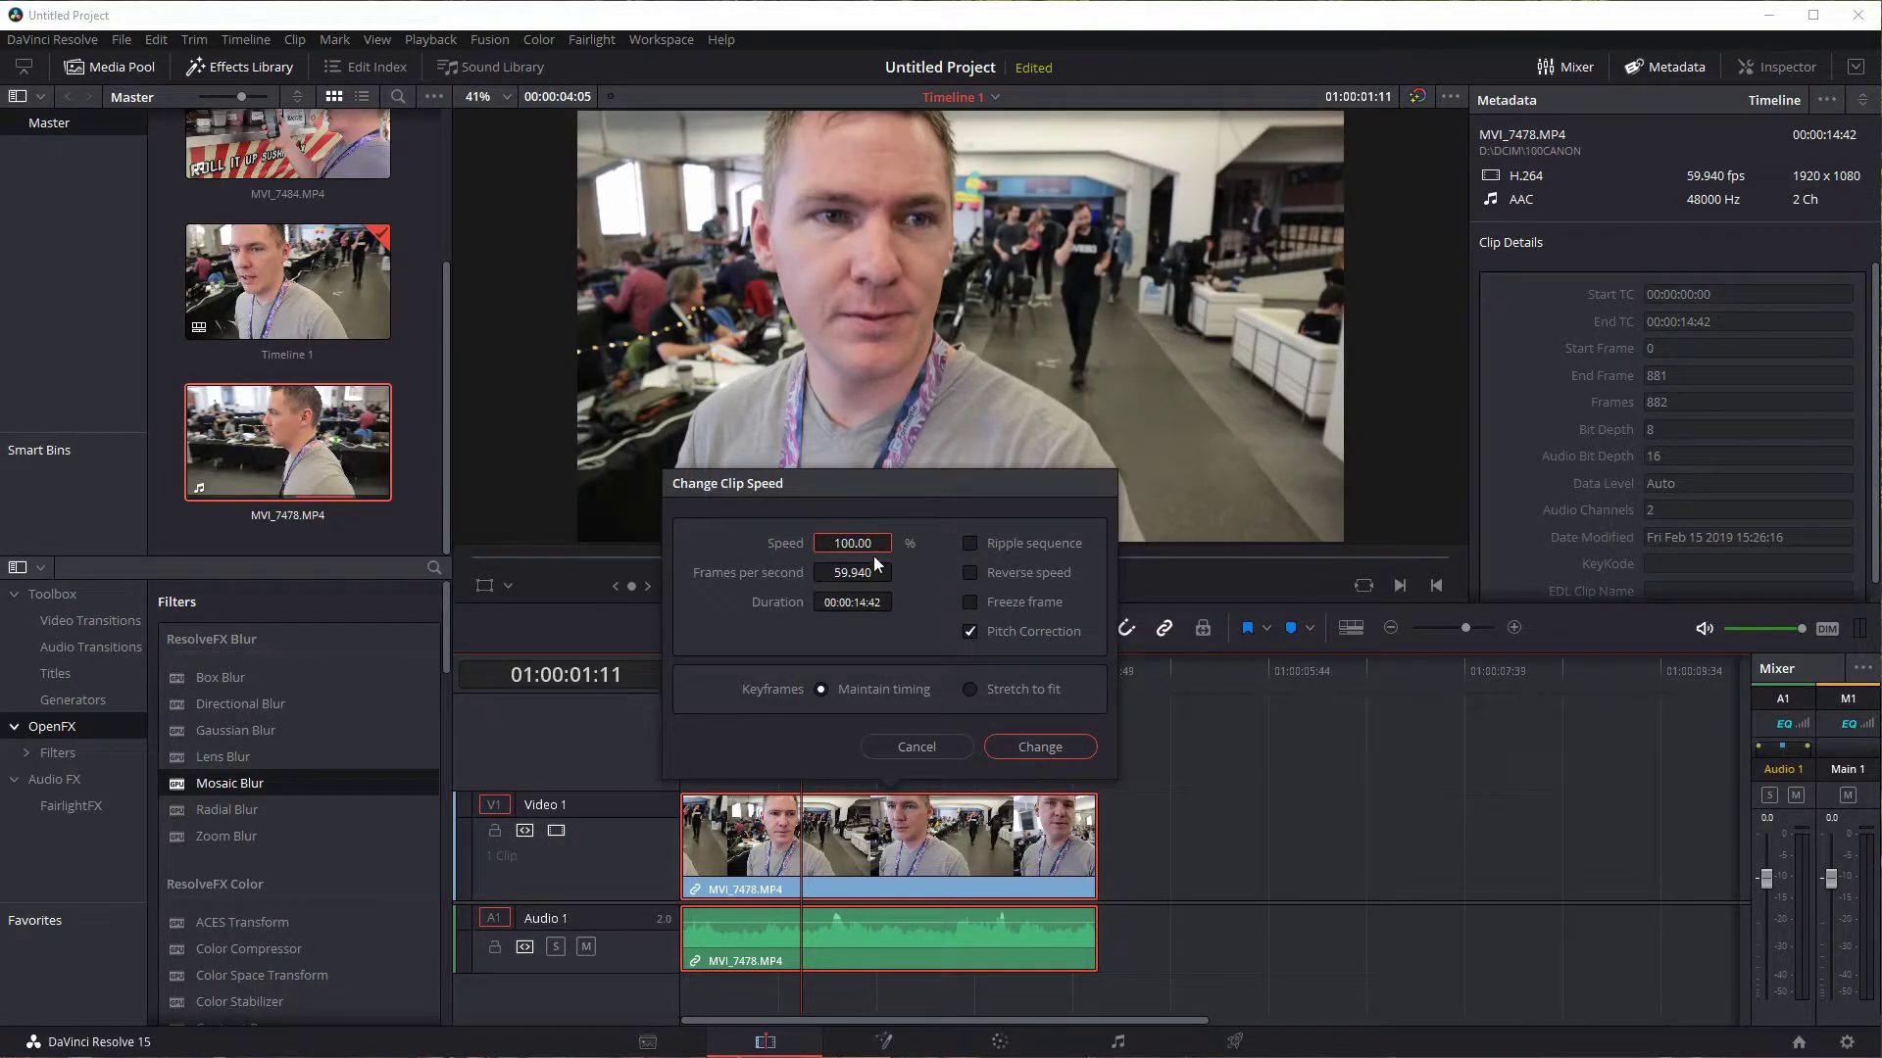
{"action": "double_click", "coordinate": [845, 545]}
{"action": "type", "text": "50"}
{"action": "key", "text": "Return"}
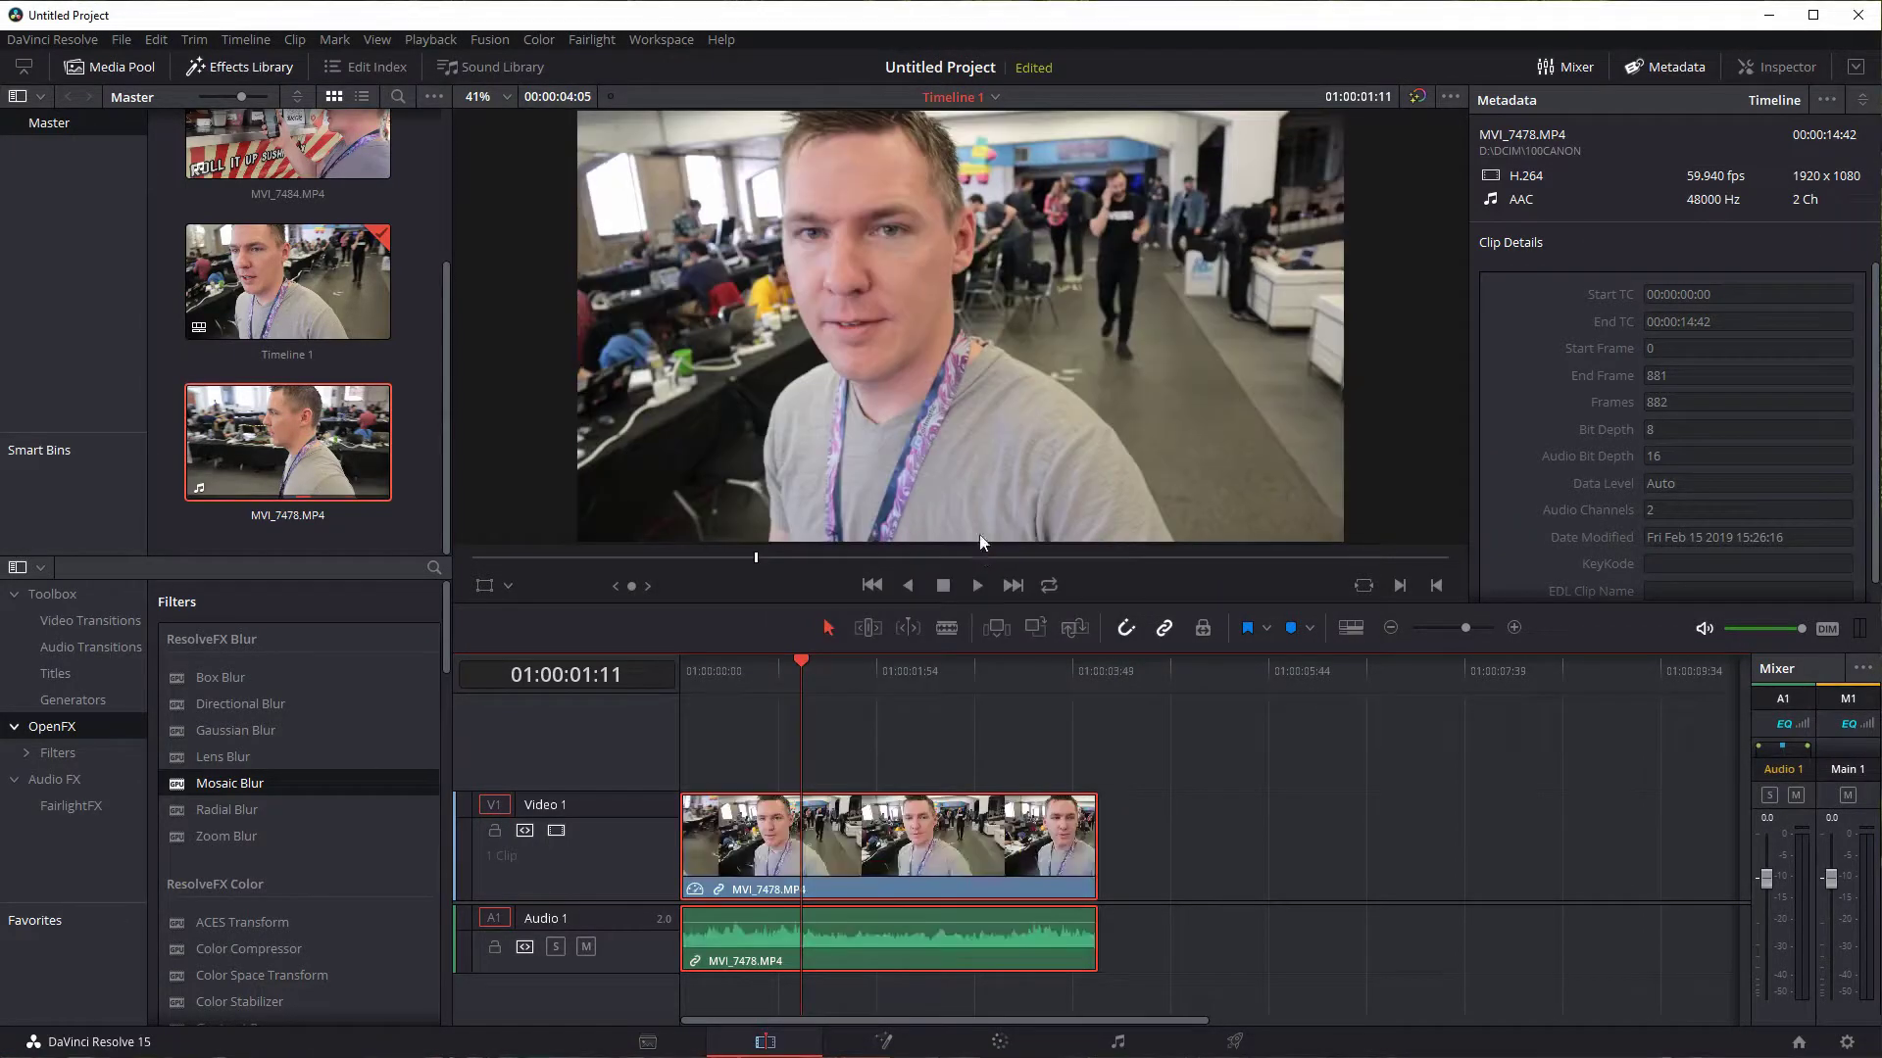
{"action": "left_click", "coordinate": [978, 585]}
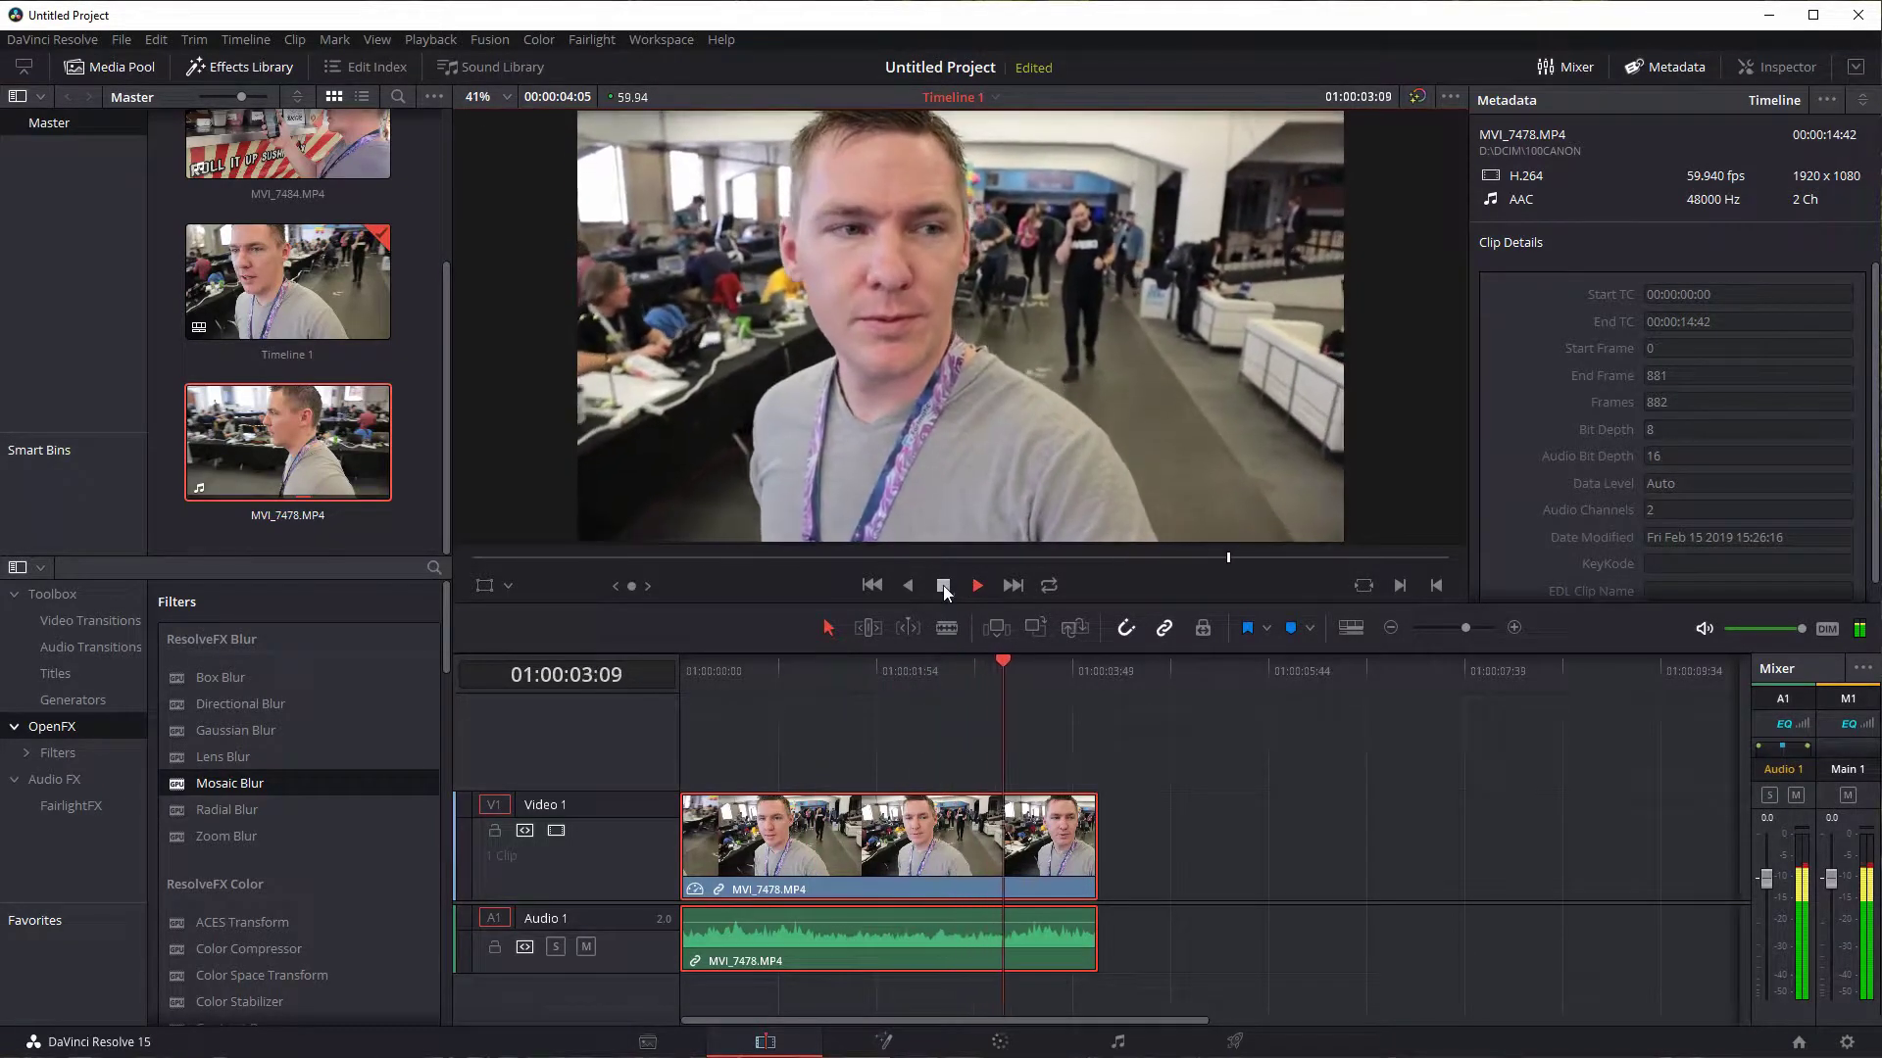
{"action": "left_click", "coordinate": [942, 585]}
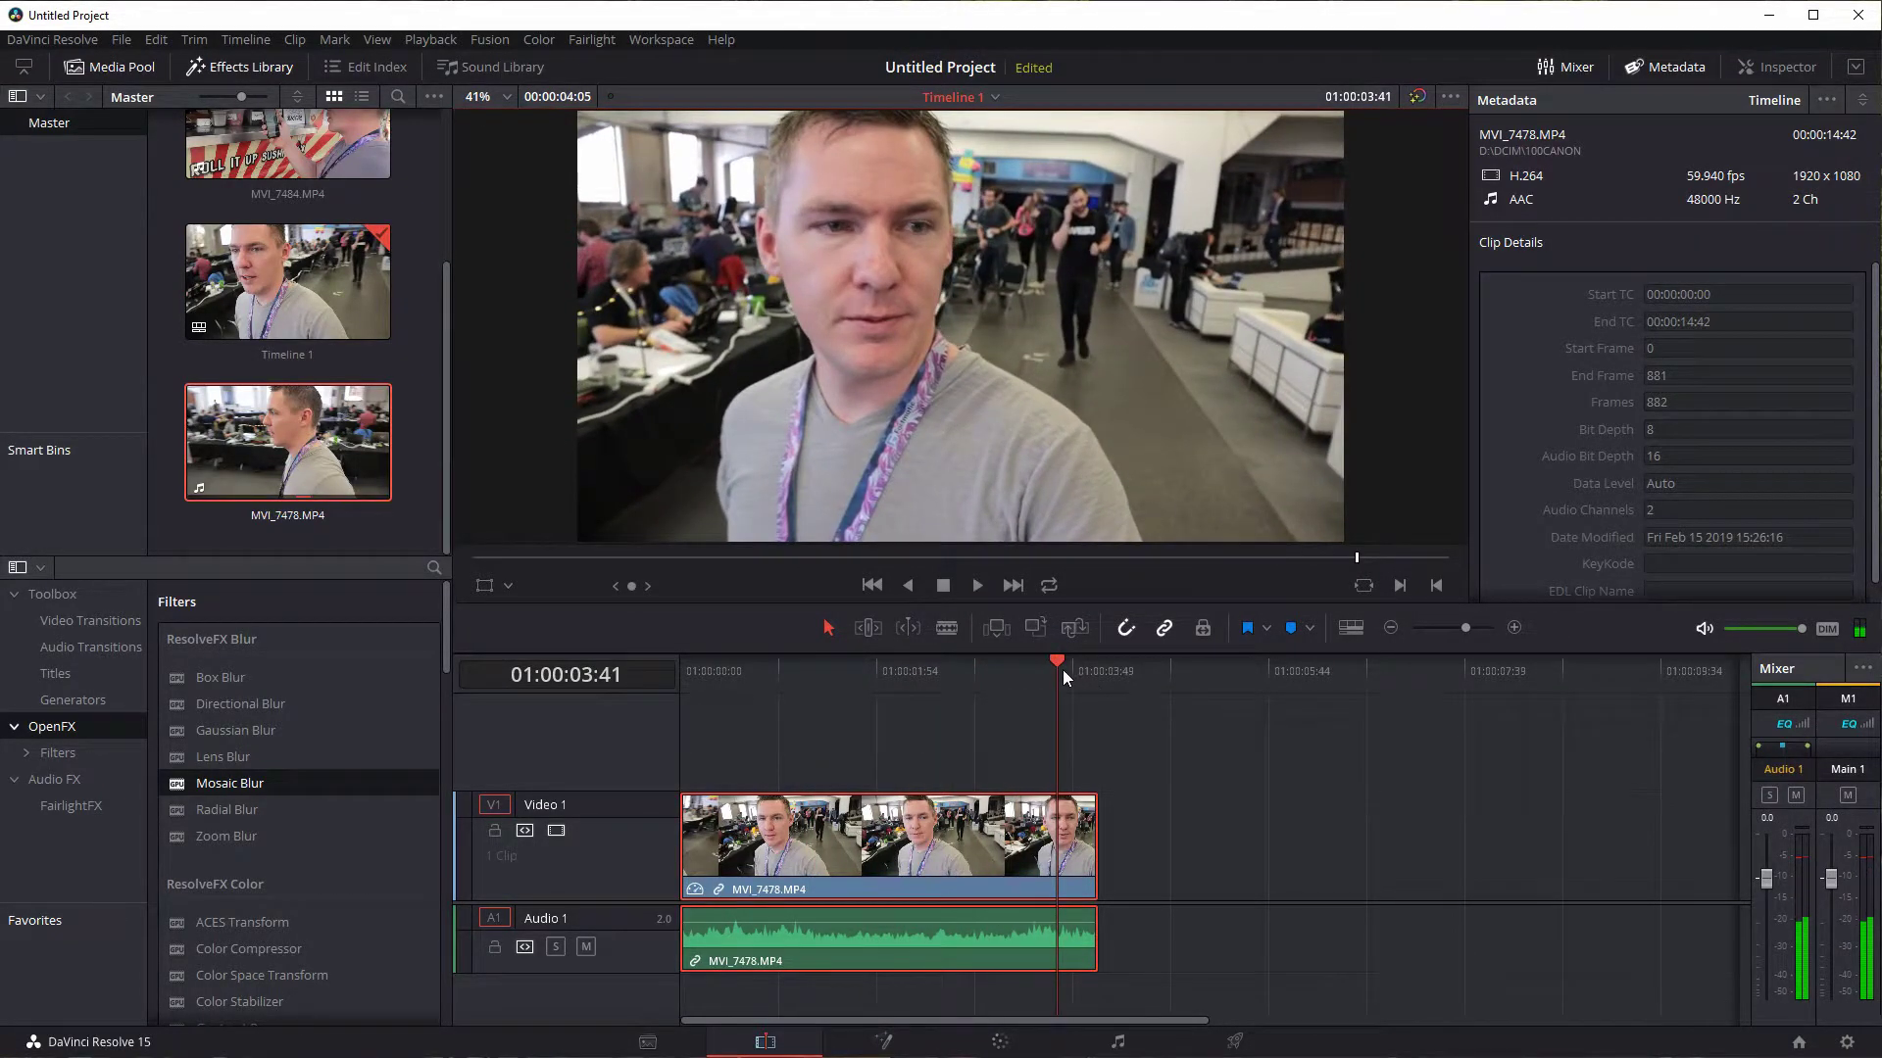
{"action": "left_click_drag", "start_coordinate": [1054, 667], "coordinate": [731, 673]}
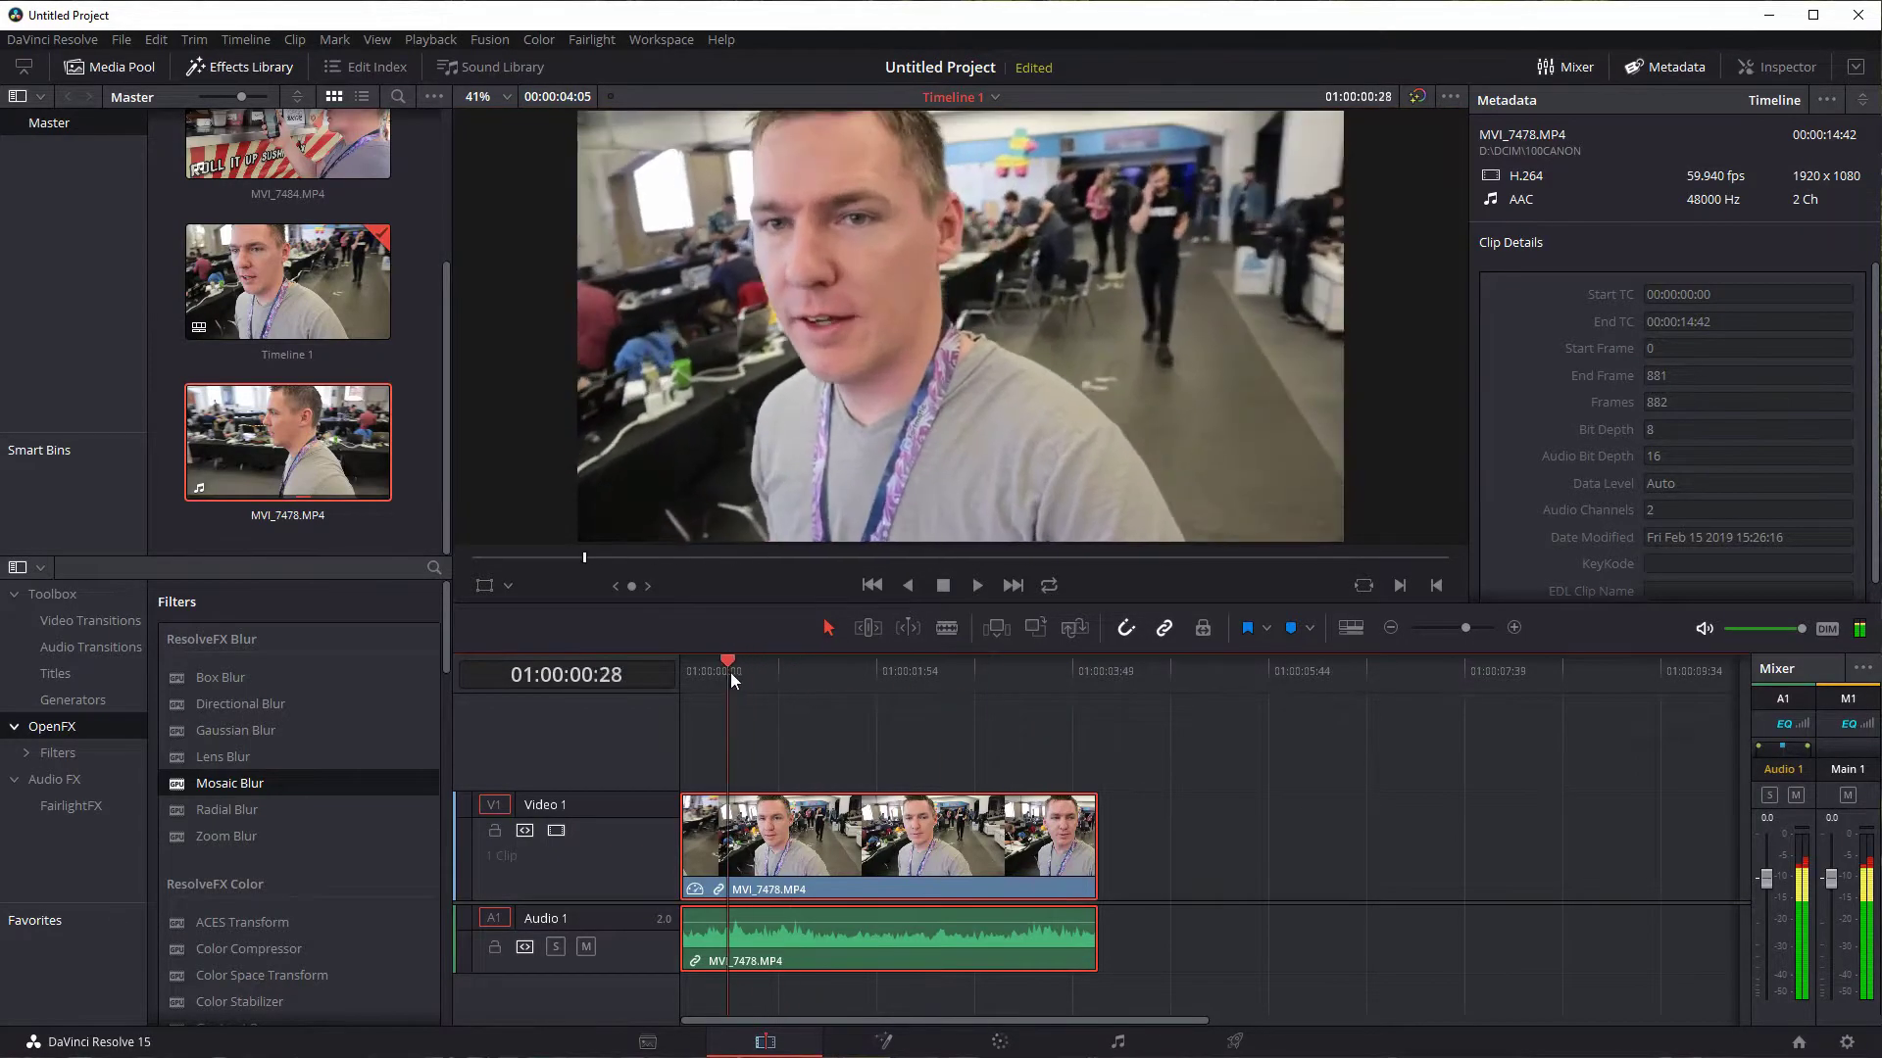
{"action": "left_click", "coordinate": [975, 586]}
{"action": "key", "text": "XF86AudioRaiseVolume"}
{"action": "key", "text": "XF86AudioRaiseVolume"}
{"action": "key", "text": "XF86AudioRaiseVolume"}
{"action": "key", "text": "XF86AudioRaiseVolume"}
{"action": "key", "text": "XF86AudioRaiseVolume"}
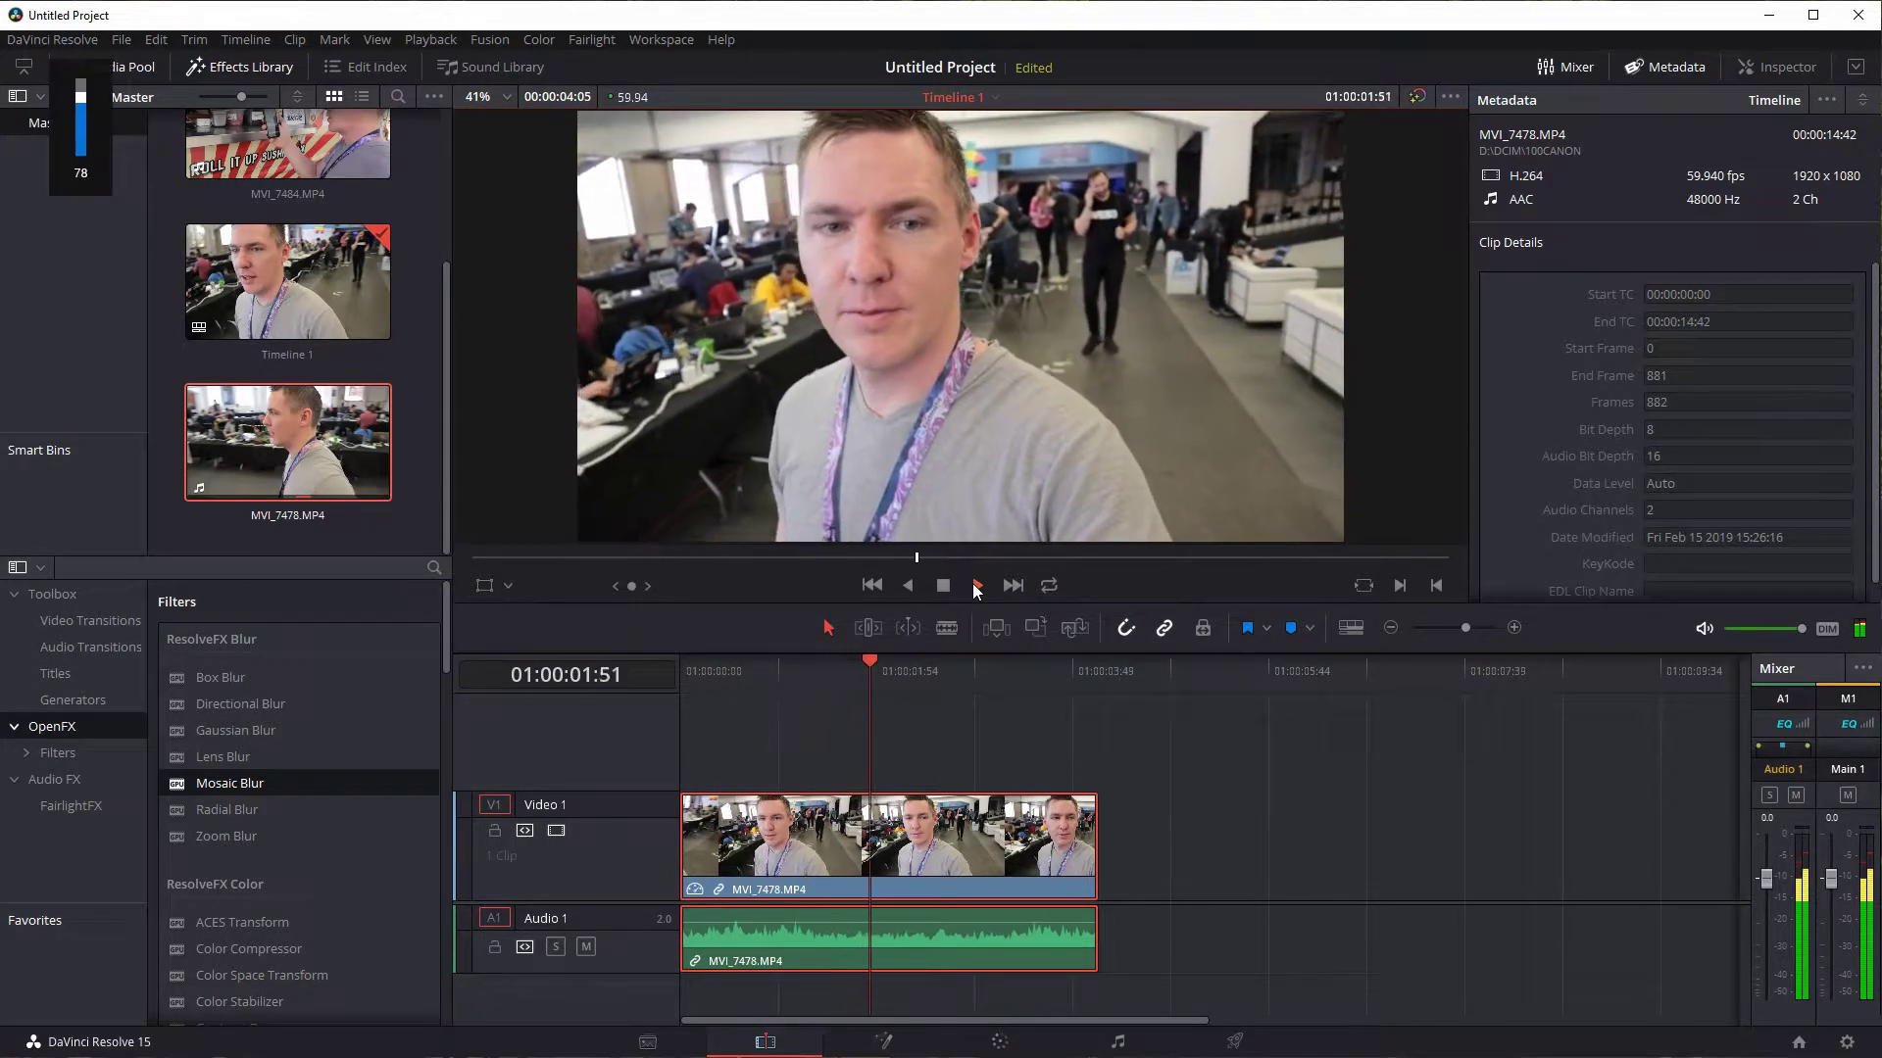
{"action": "left_click", "coordinate": [941, 588]}
{"action": "key", "text": "XF86AudioLowerVolume"}
{"action": "key", "text": "XF86AudioLowerVolume"}
{"action": "key", "text": "XF86AudioLowerVolume"}
{"action": "key", "text": "XF86AudioLowerVolume"}
{"action": "key", "text": "XF86AudioLowerVolume"}
{"action": "key", "text": "XF86AudioLowerVolume"}
{"action": "key", "text": "XF86AudioLowerVolume"}
{"action": "key", "text": "XF86AudioLowerVolume"}
{"action": "key", "text": "XF86AudioLowerVolume"}
{"action": "key", "text": "XF86AudioLowerVolume"}
{"action": "key", "text": "XF86AudioLowerVolume"}
{"action": "key", "text": "XF86AudioLowerVolume"}
{"action": "key", "text": "XF86AudioLowerVolume"}
{"action": "key", "text": "XF86AudioLowerVolume"}
{"action": "key", "text": "XF86AudioLowerVolume"}
{"action": "key", "text": "XF86AudioLowerVolume"}
{"action": "key", "text": "XF86AudioLowerVolume"}
{"action": "key", "text": "XF86AudioLowerVolume"}
{"action": "key", "text": "XF86AudioLowerVolume"}
{"action": "key", "text": "XF86AudioLowerVolume"}
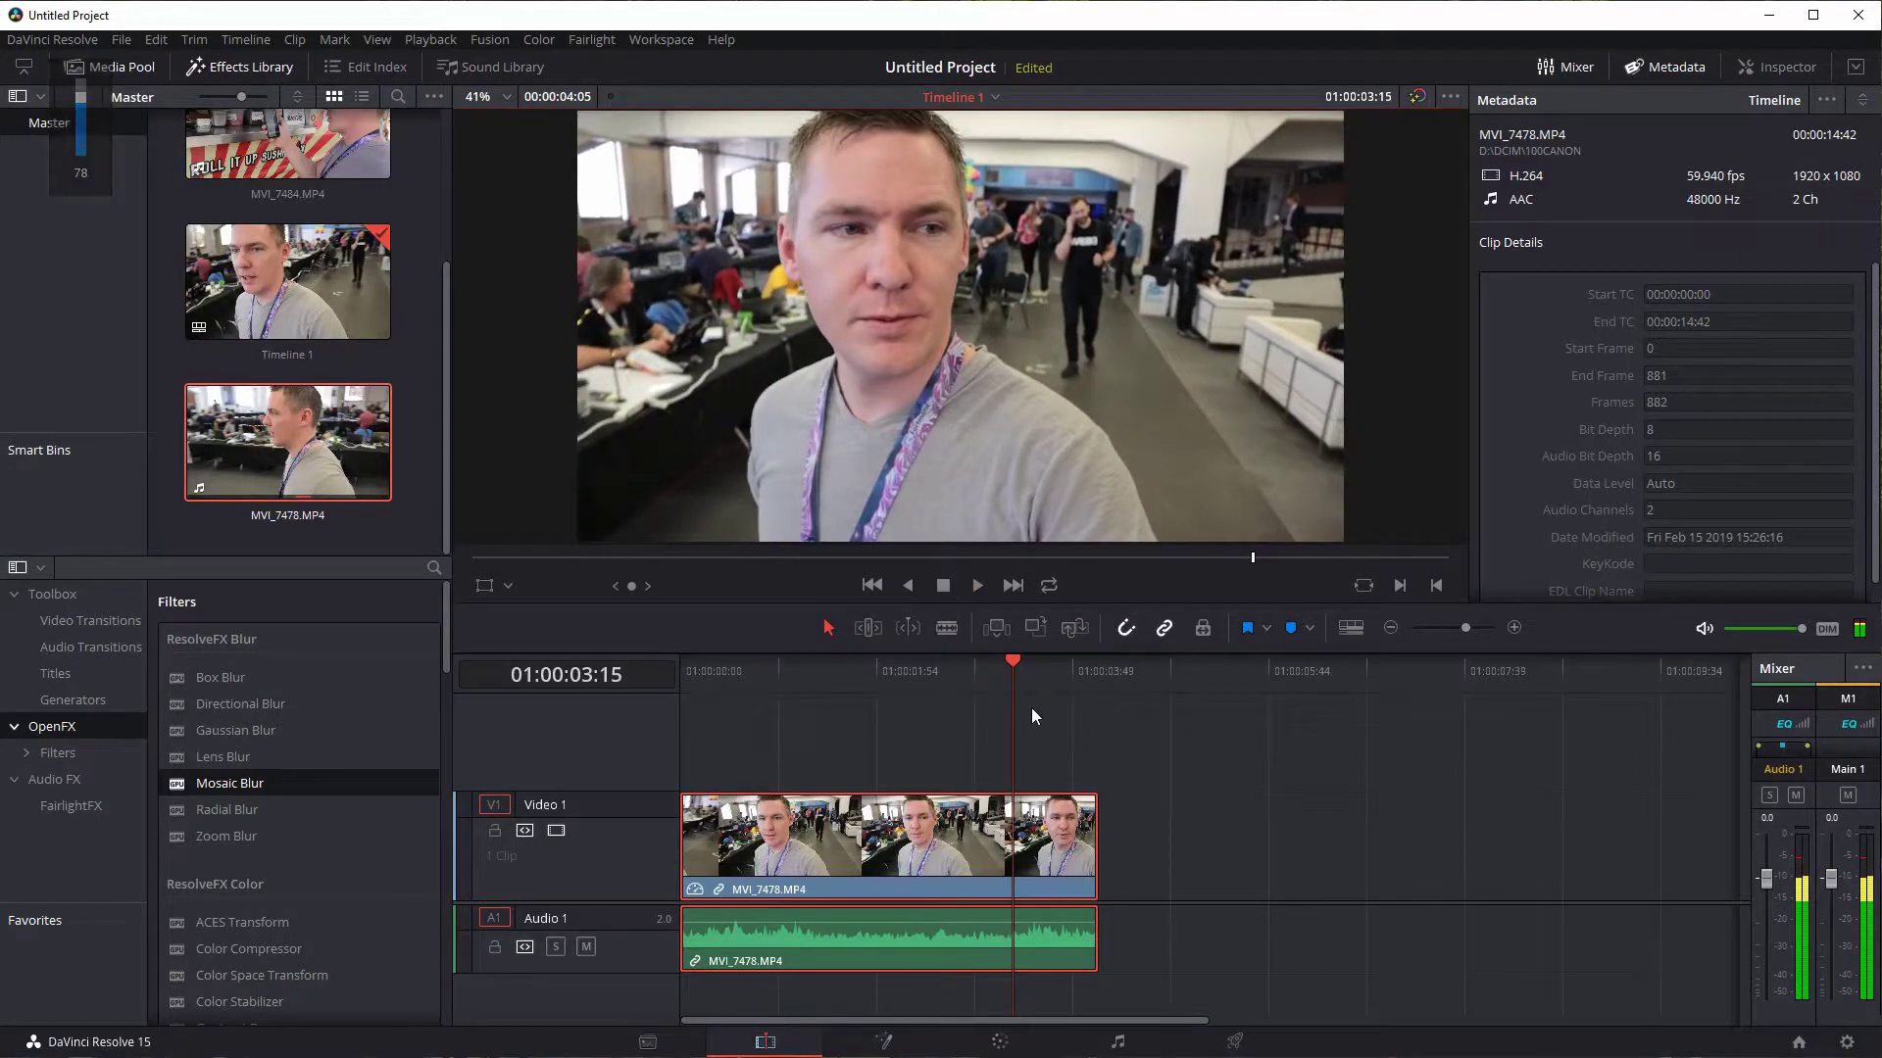
{"action": "key", "text": "XF86AudioRaiseVolume"}
{"action": "key", "text": "XF86AudioRaiseVolume"}
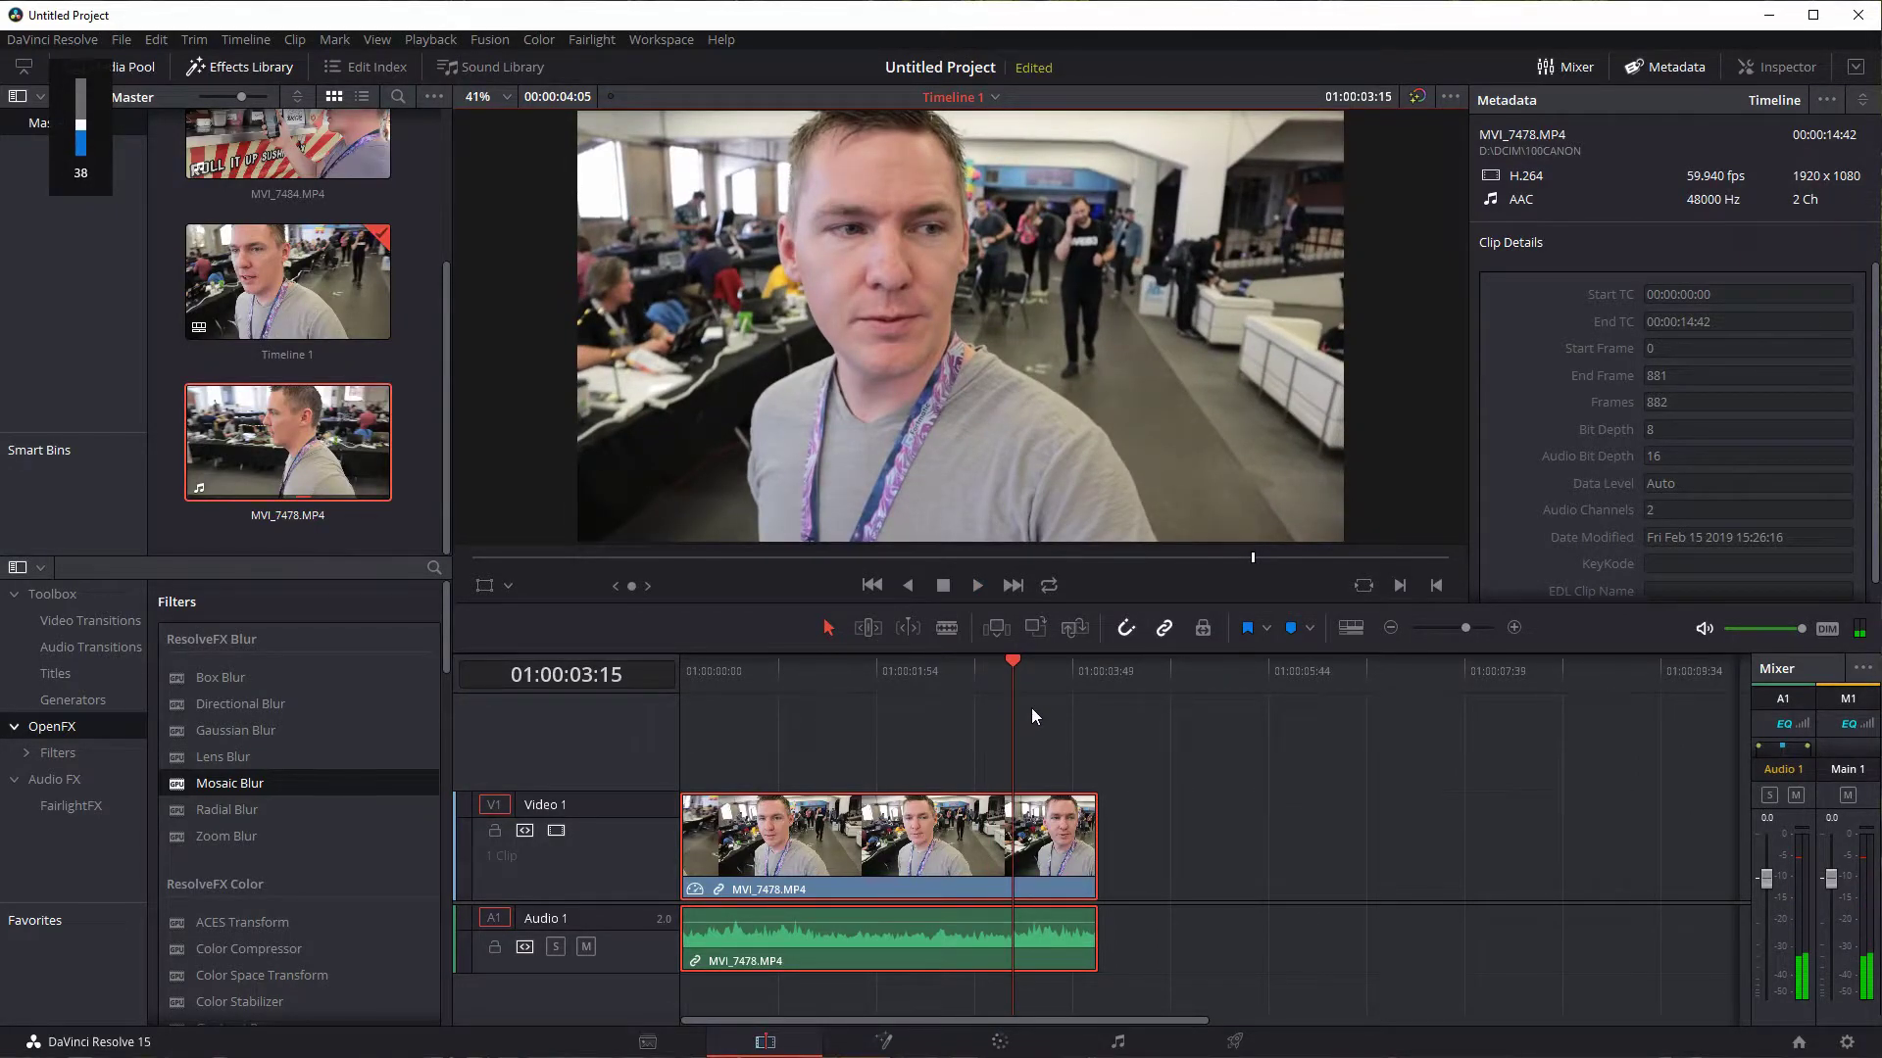
- Set the MVI_7478 clip speed to 25% in Change Clip Speed and apply it
{"action": "right_click", "coordinate": [908, 860]}
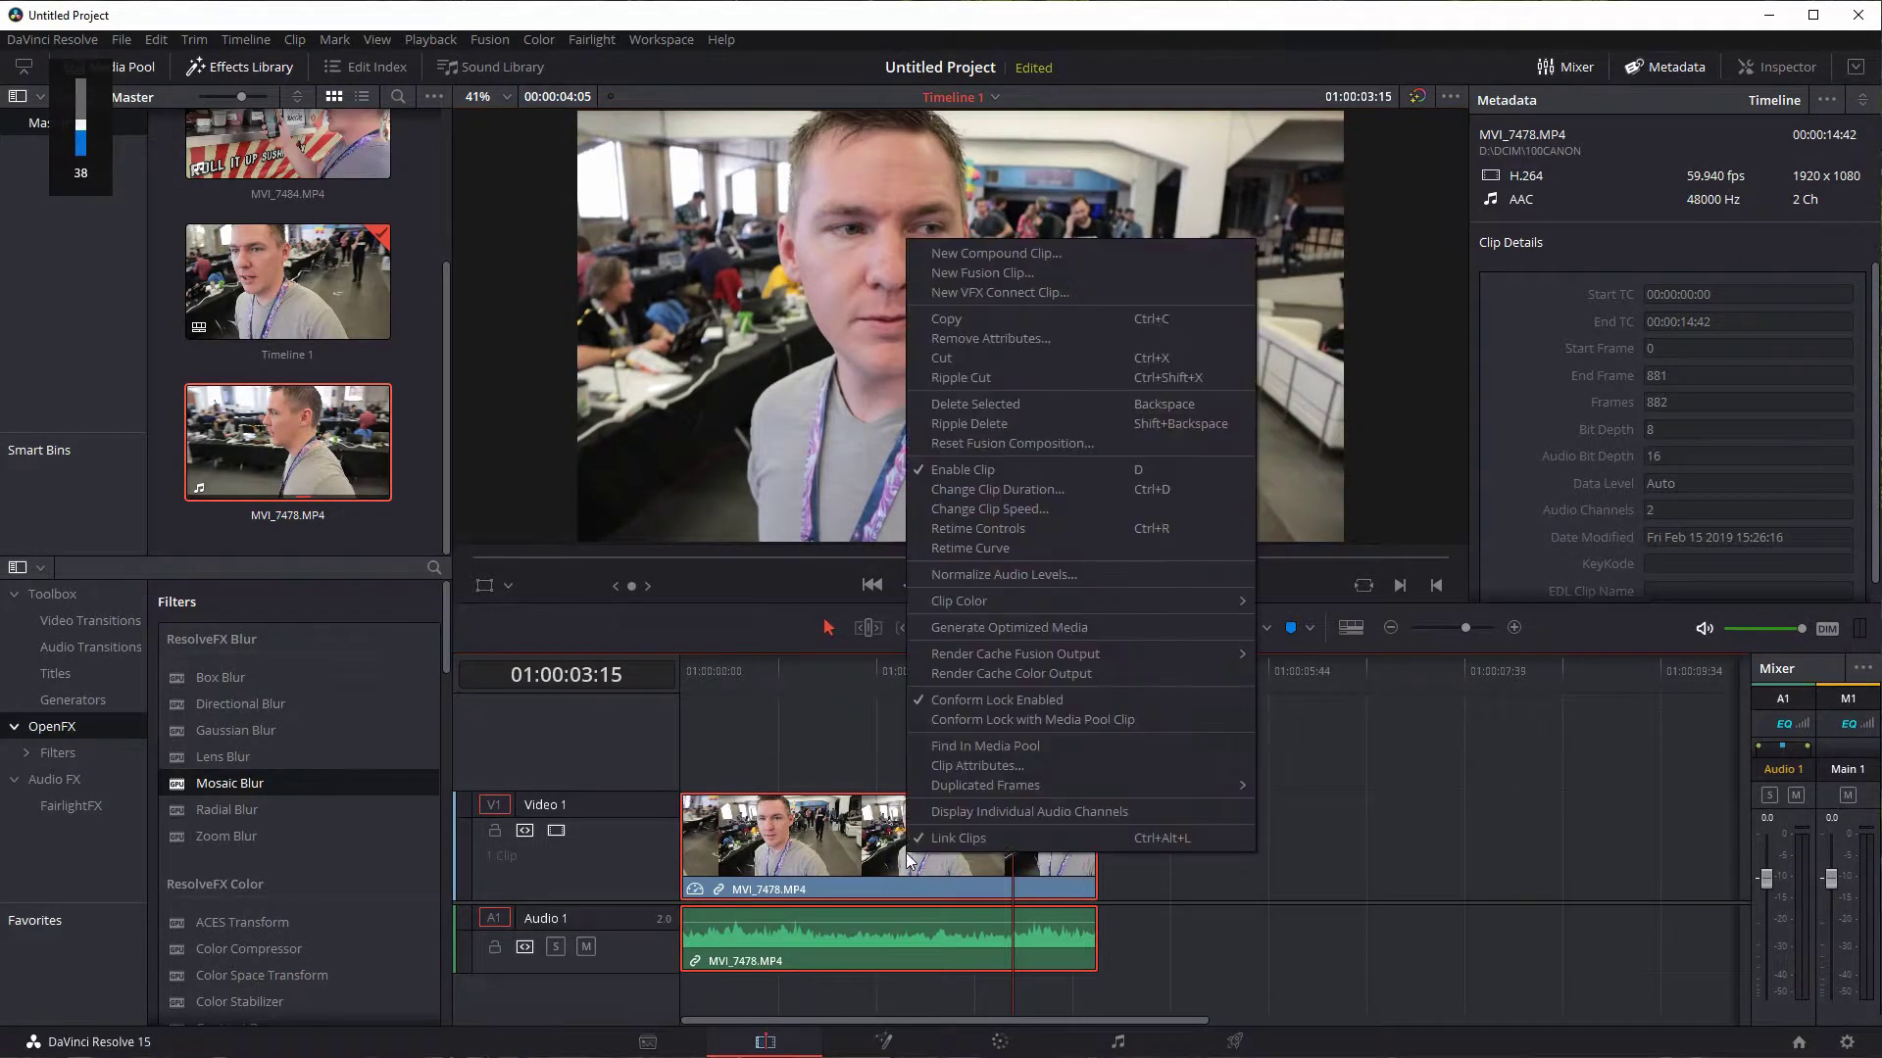
{"action": "left_click", "coordinate": [984, 511]}
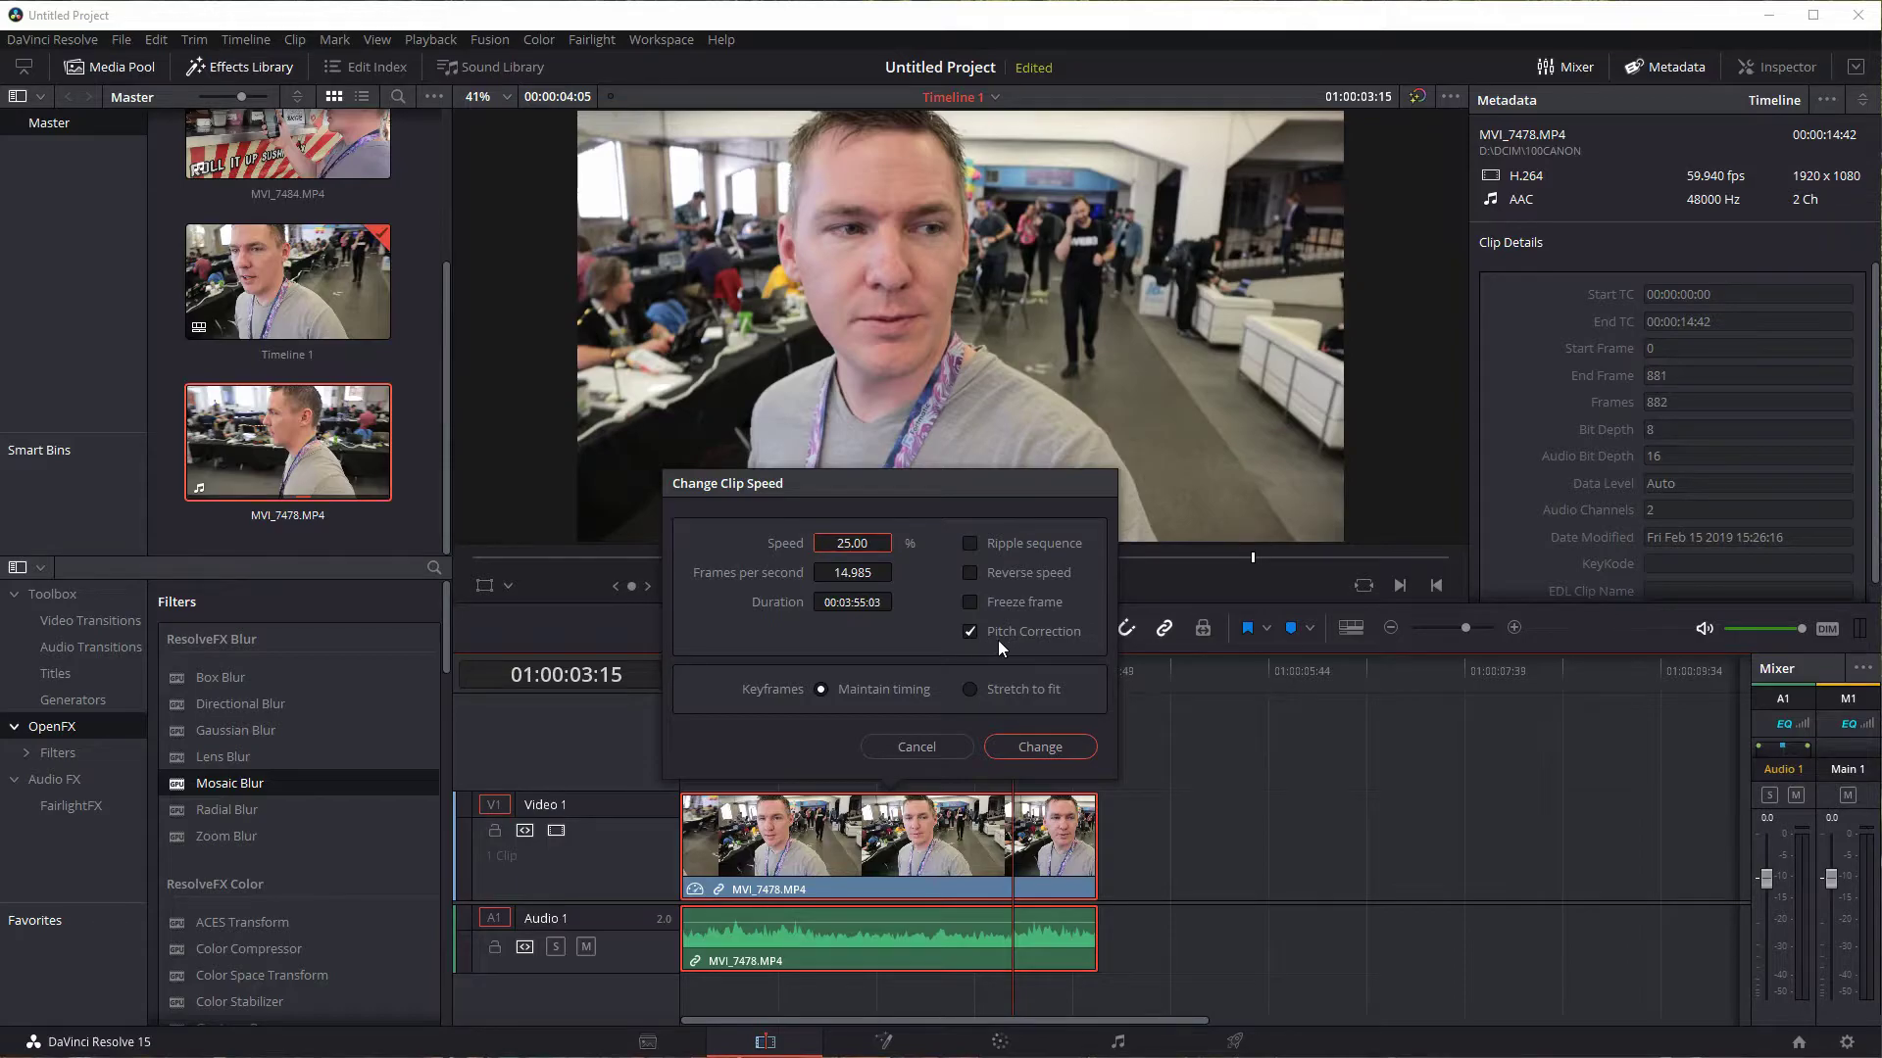
{"action": "left_click", "coordinate": [927, 747]}
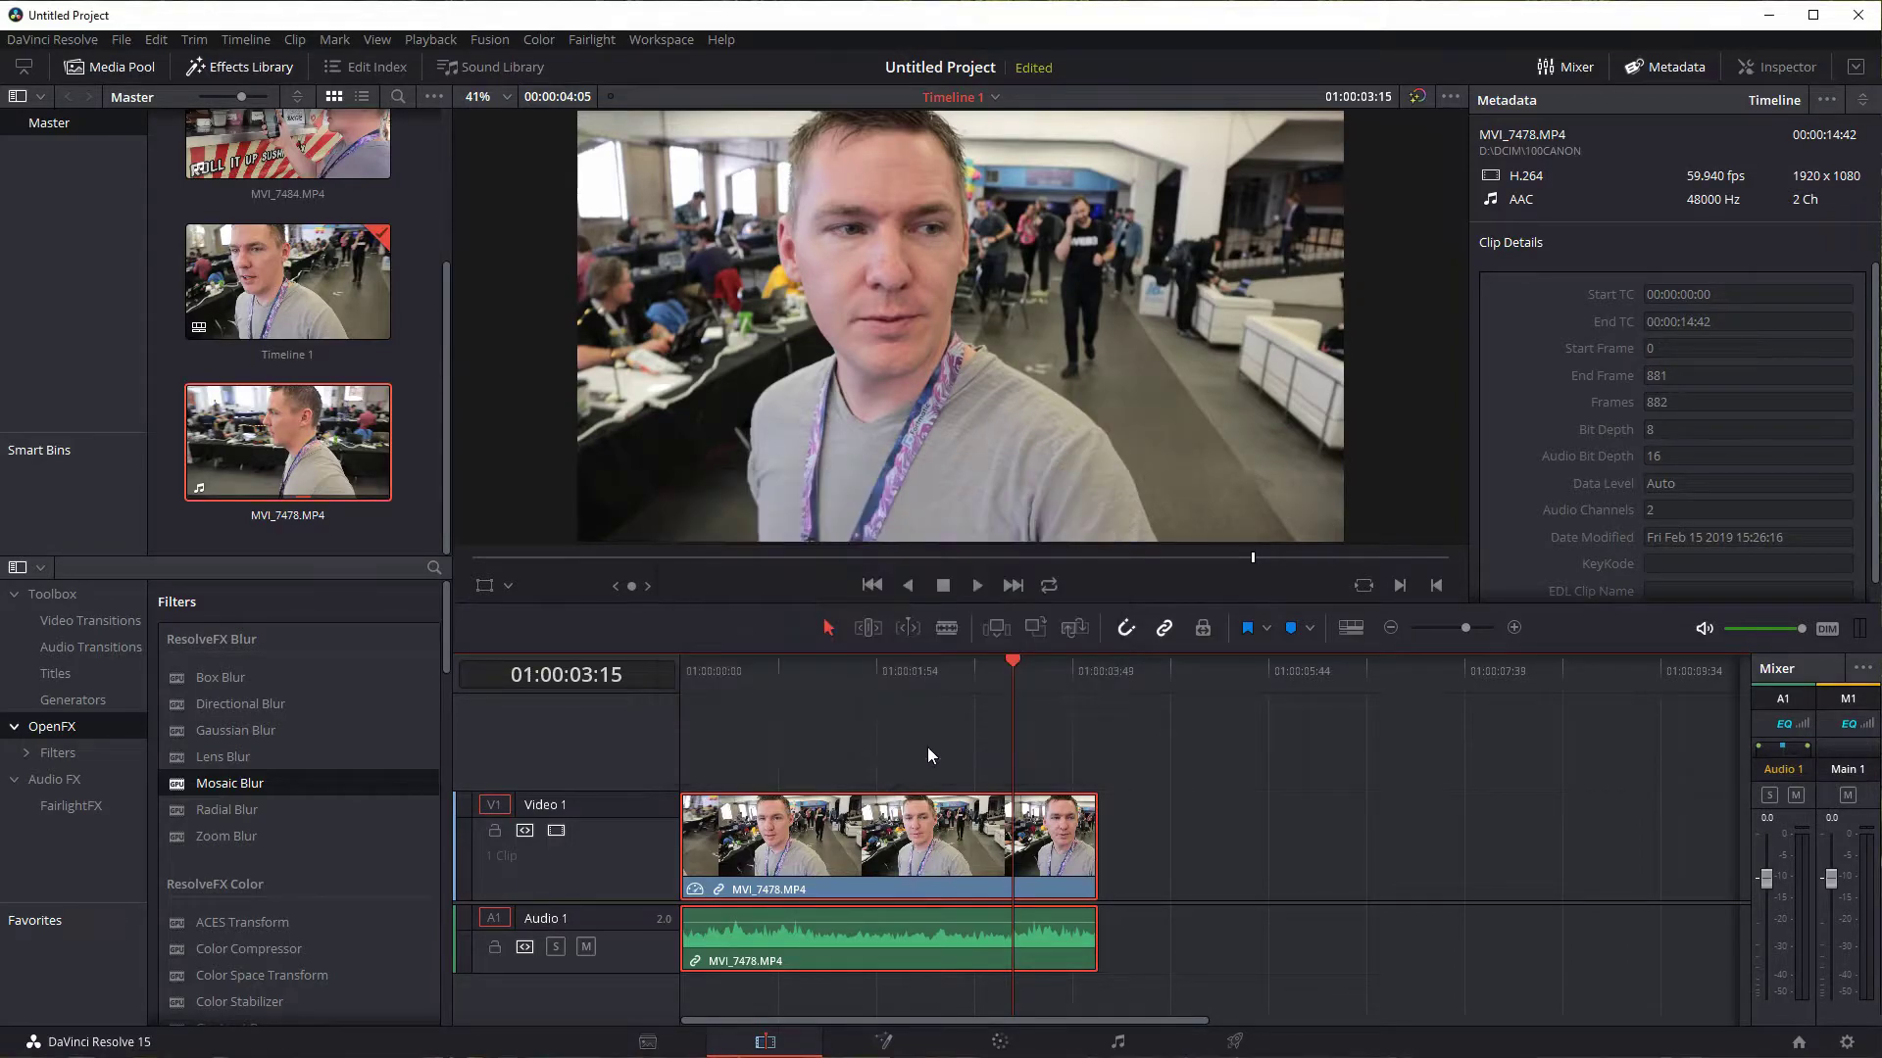
{"action": "right_click", "coordinate": [919, 813]}
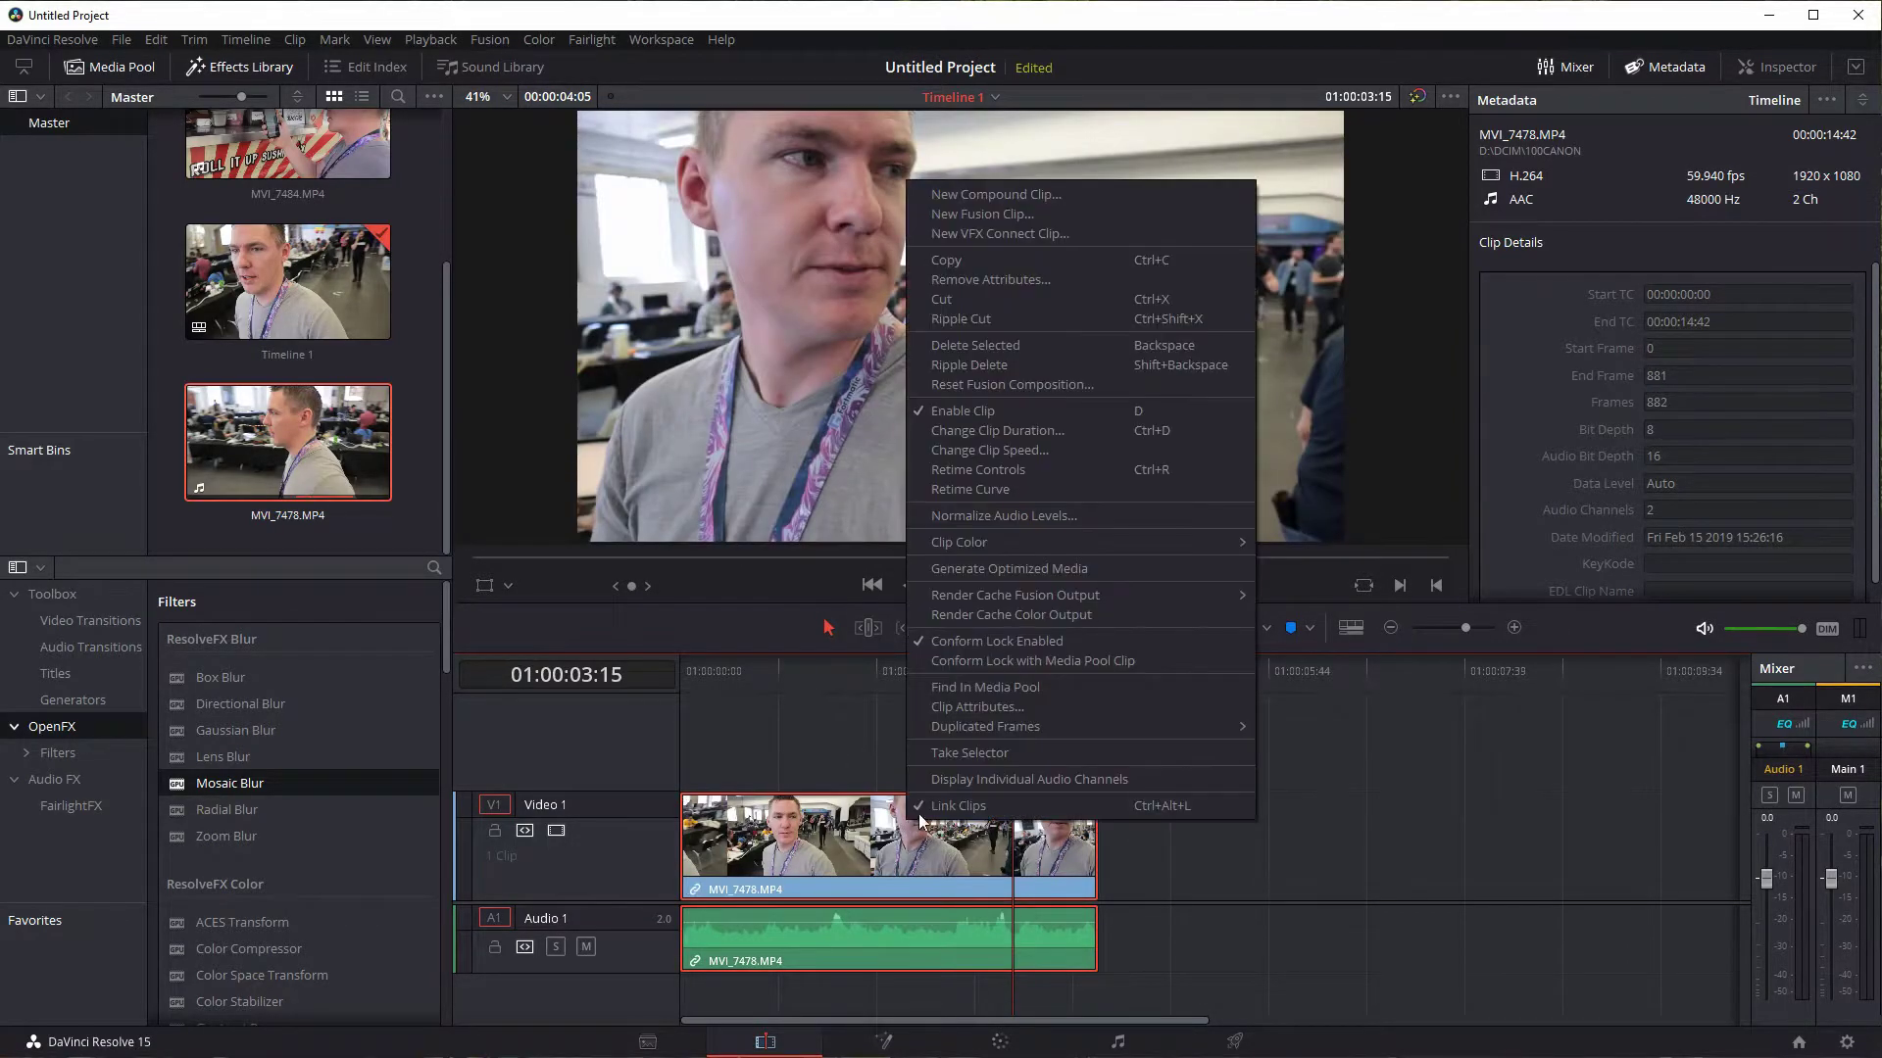
{"action": "left_click", "coordinate": [986, 451]}
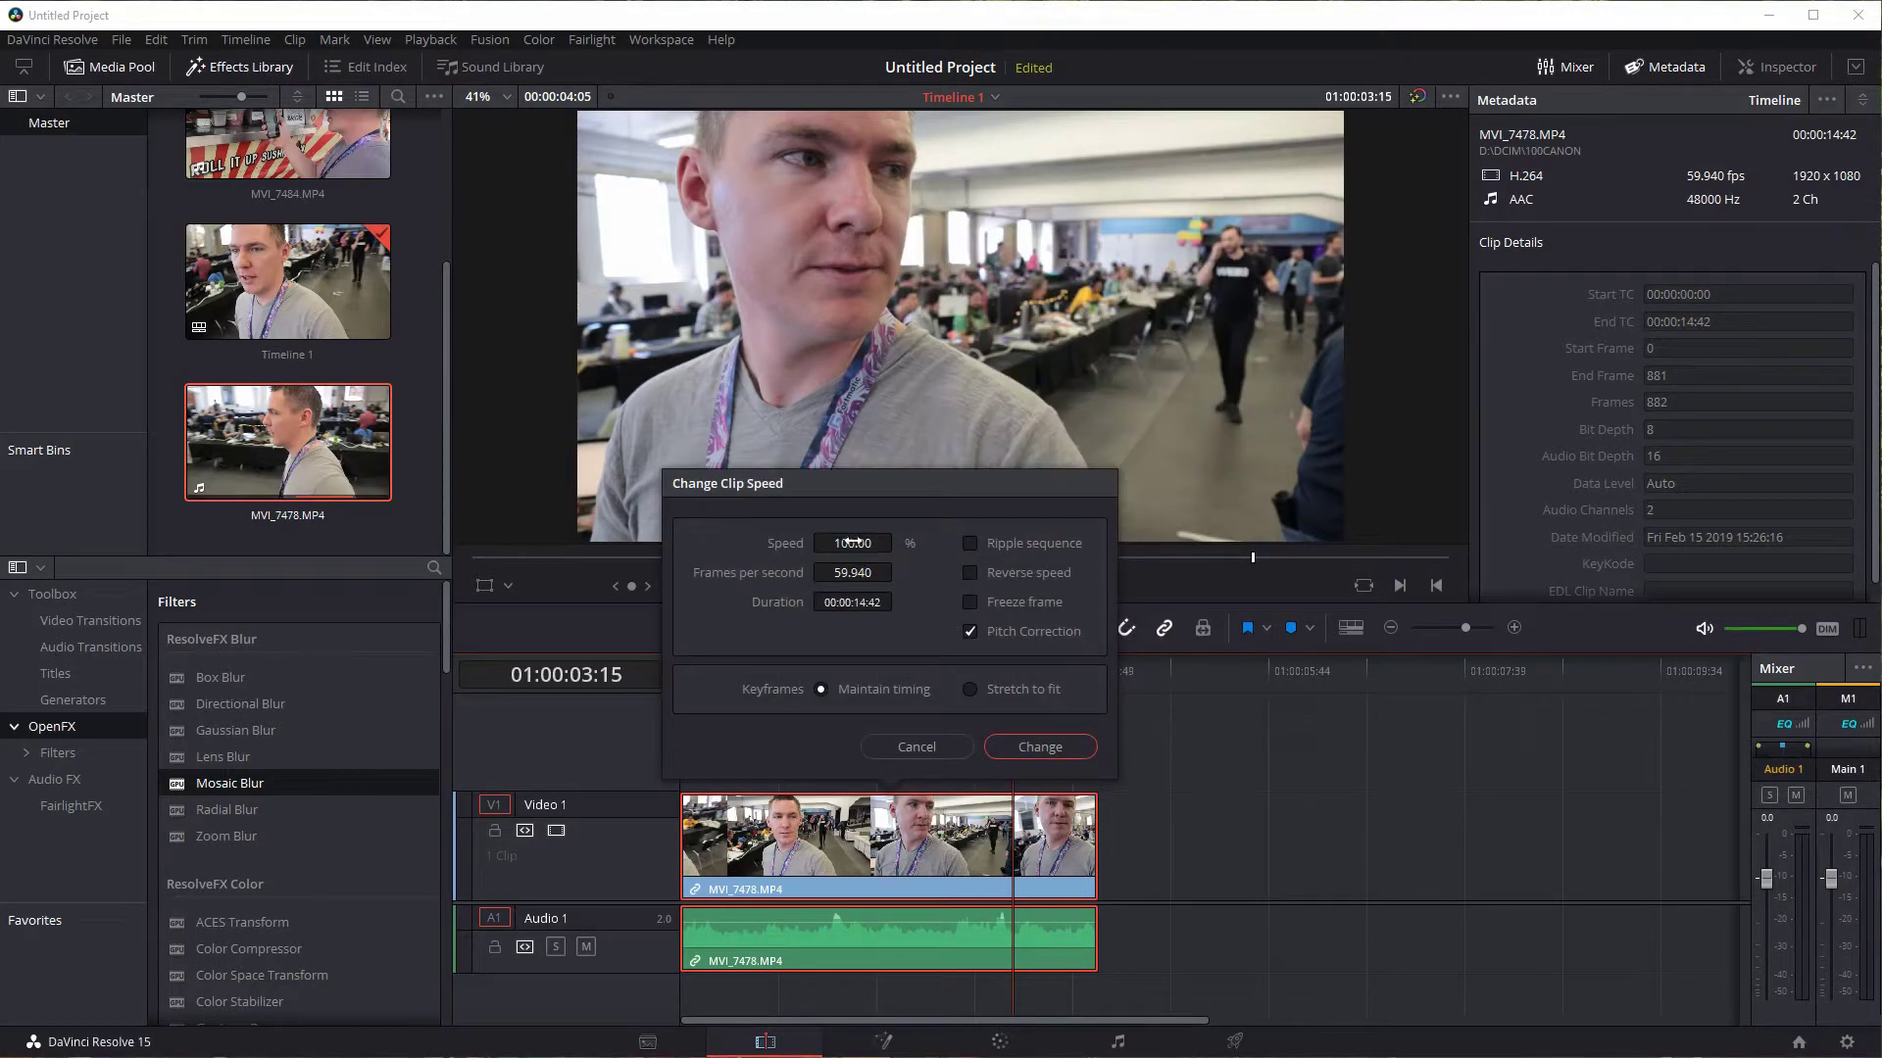
{"action": "left_click", "coordinate": [969, 631]}
{"action": "left_click_drag", "start_coordinate": [852, 544], "coordinate": [854, 546]}
{"action": "left_click", "coordinate": [852, 544]}
{"action": "type", "text": "25"}
{"action": "left_click", "coordinate": [1034, 747]}
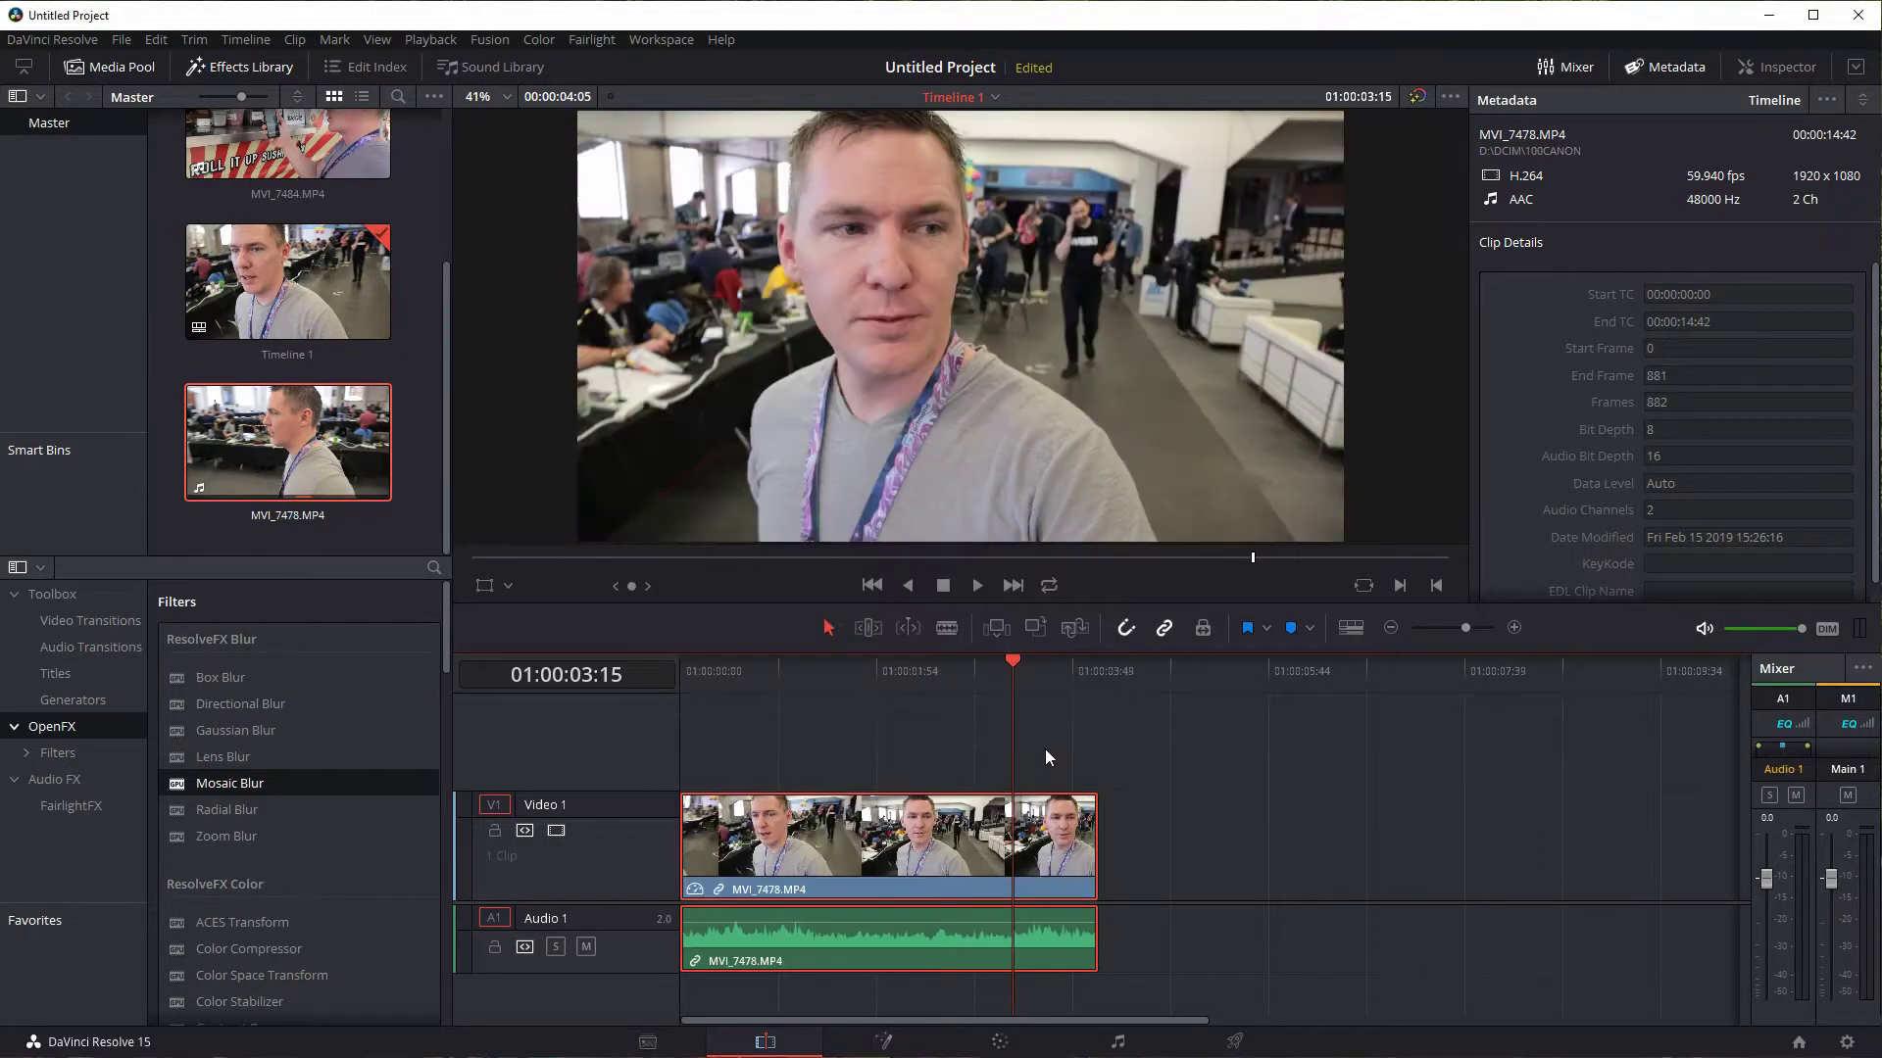
- Play the slowed clip from the timeline start and stop
{"action": "key", "text": "Home"}
{"action": "key", "text": "space"}
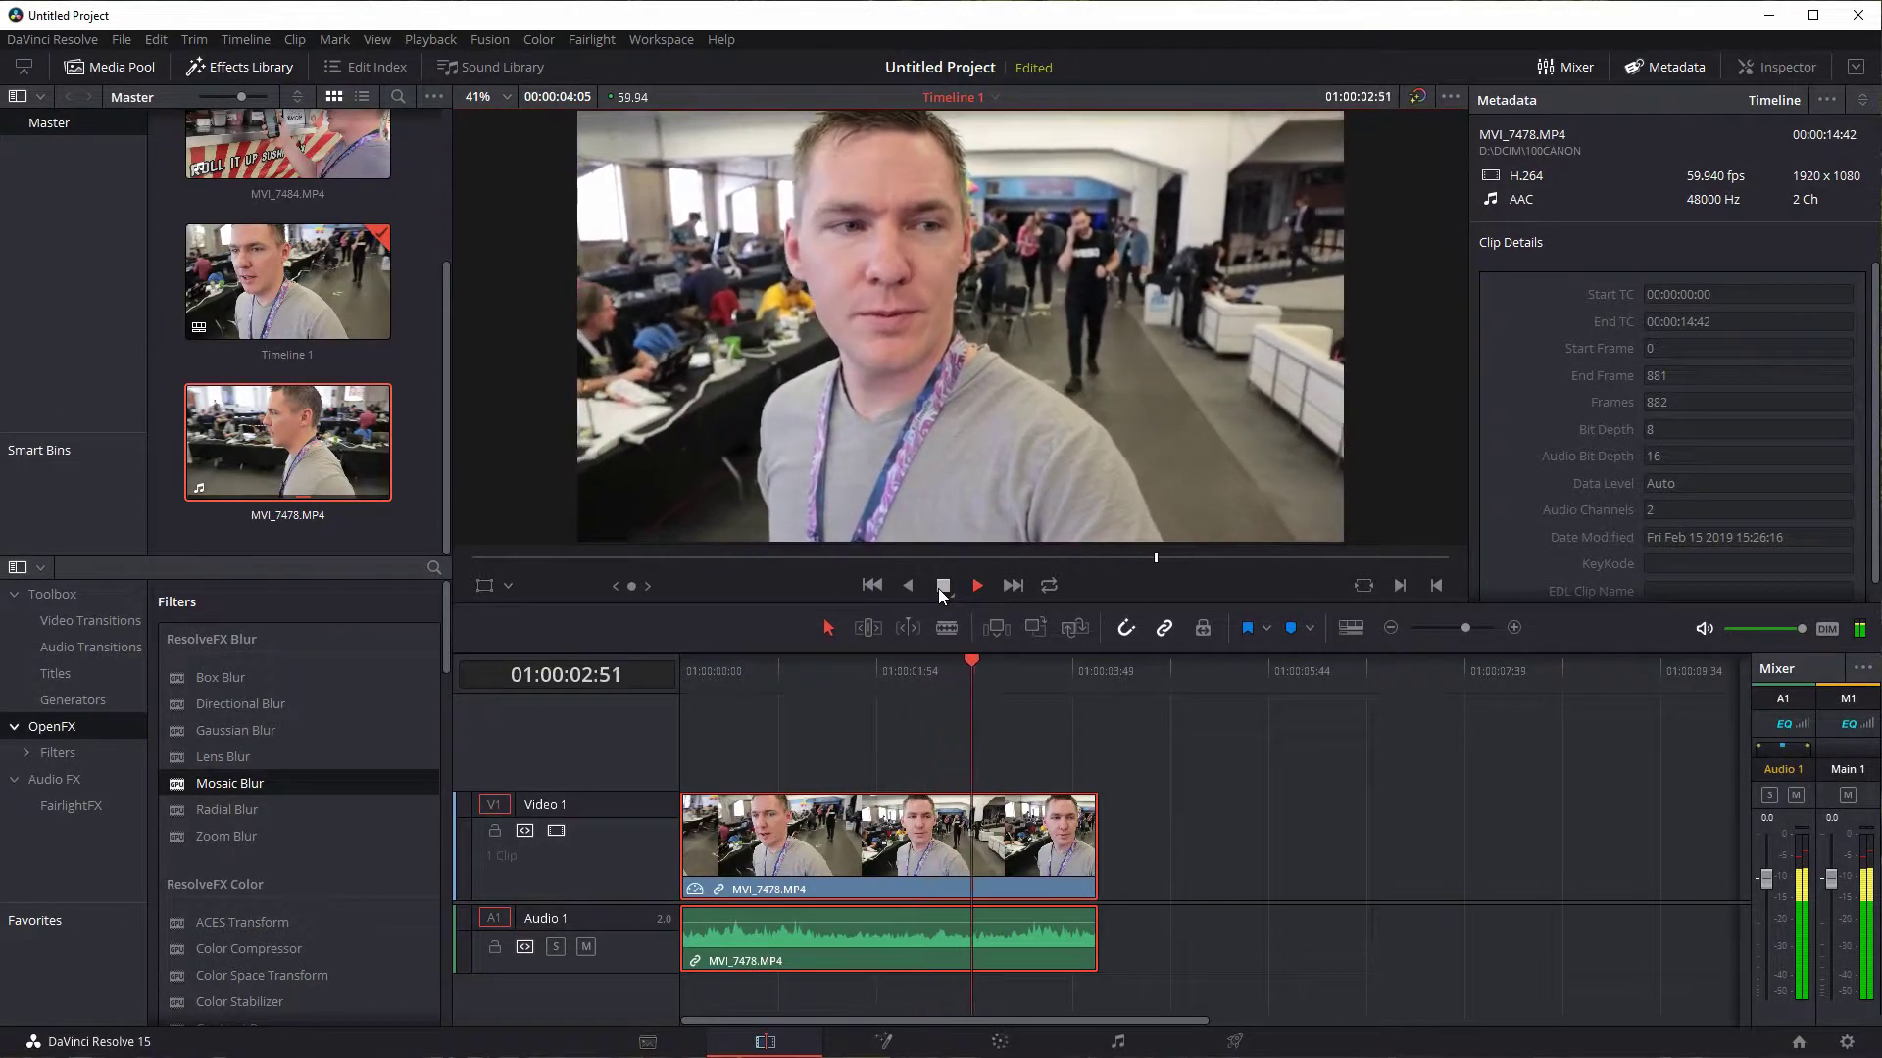
{"action": "left_click", "coordinate": [940, 588]}
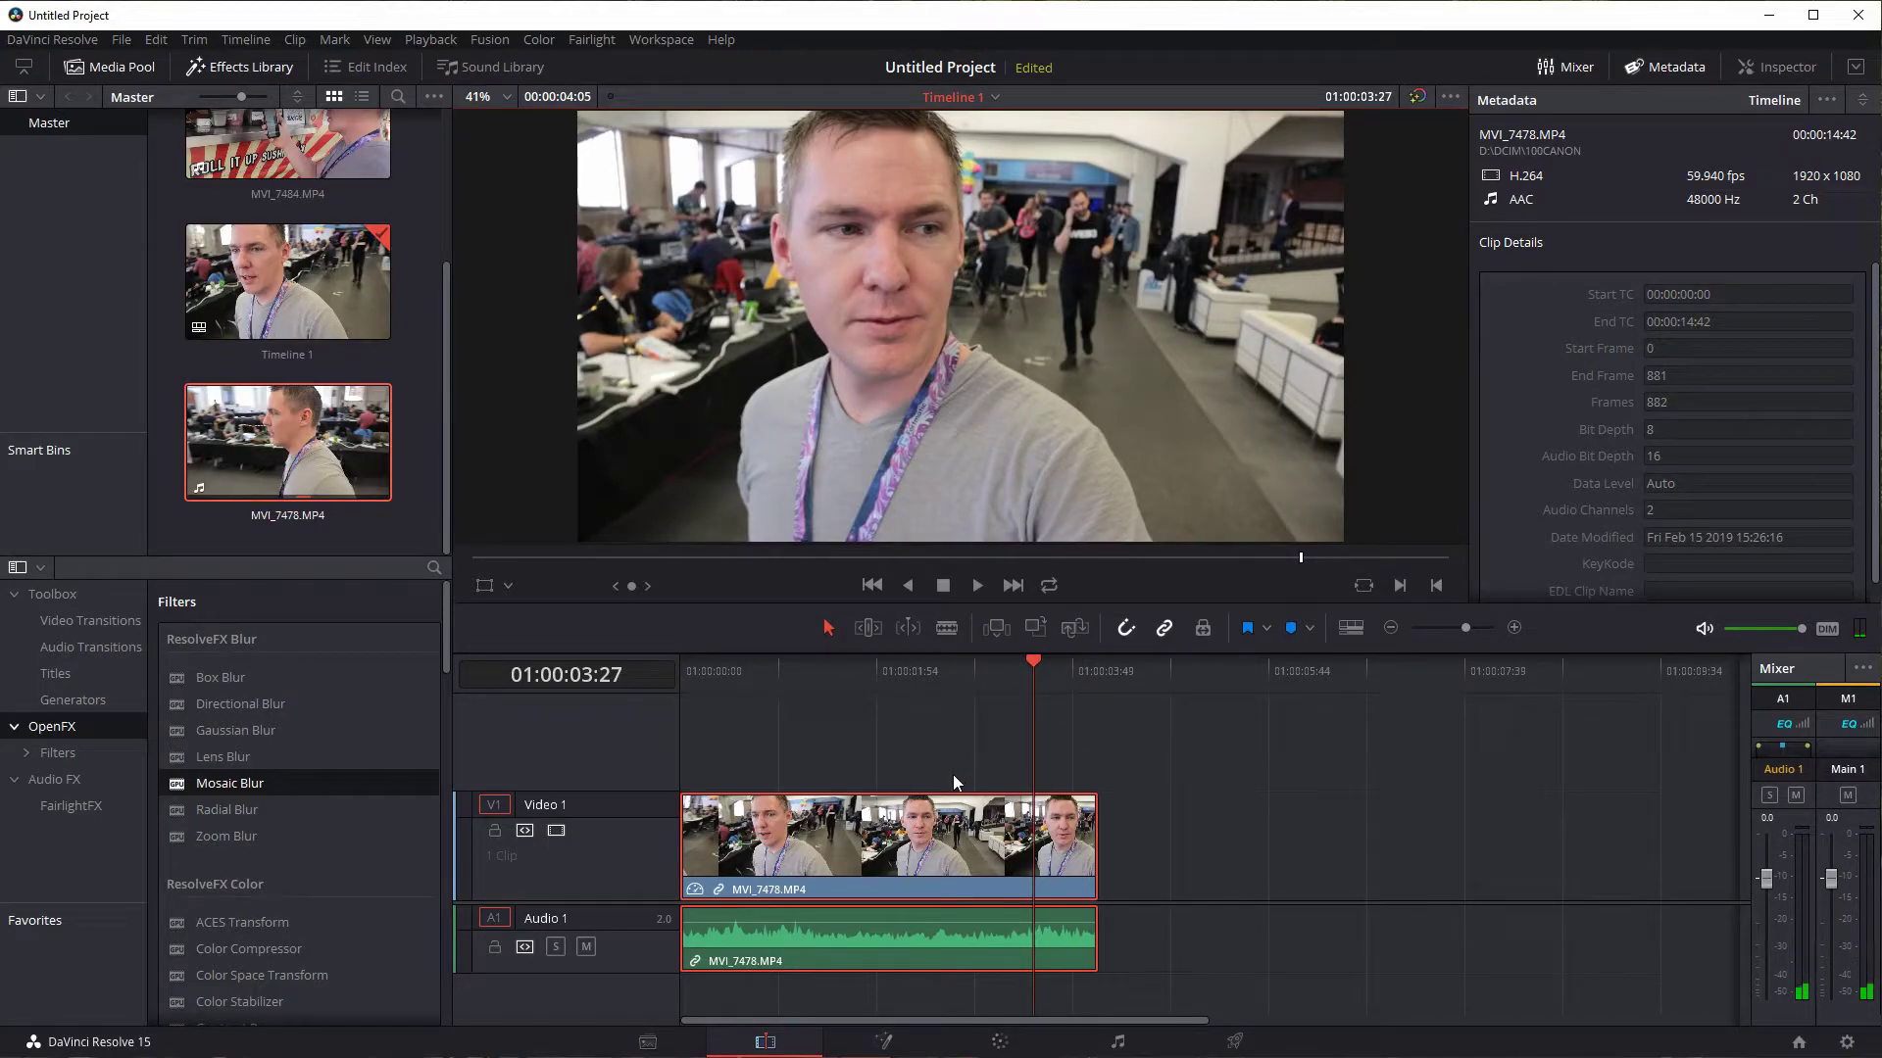
- Delete the stray duplicate clip and reselect the original MVI_7478 clip
{"action": "right_click", "coordinate": [944, 813]}
{"action": "left_click", "coordinate": [1035, 471]}
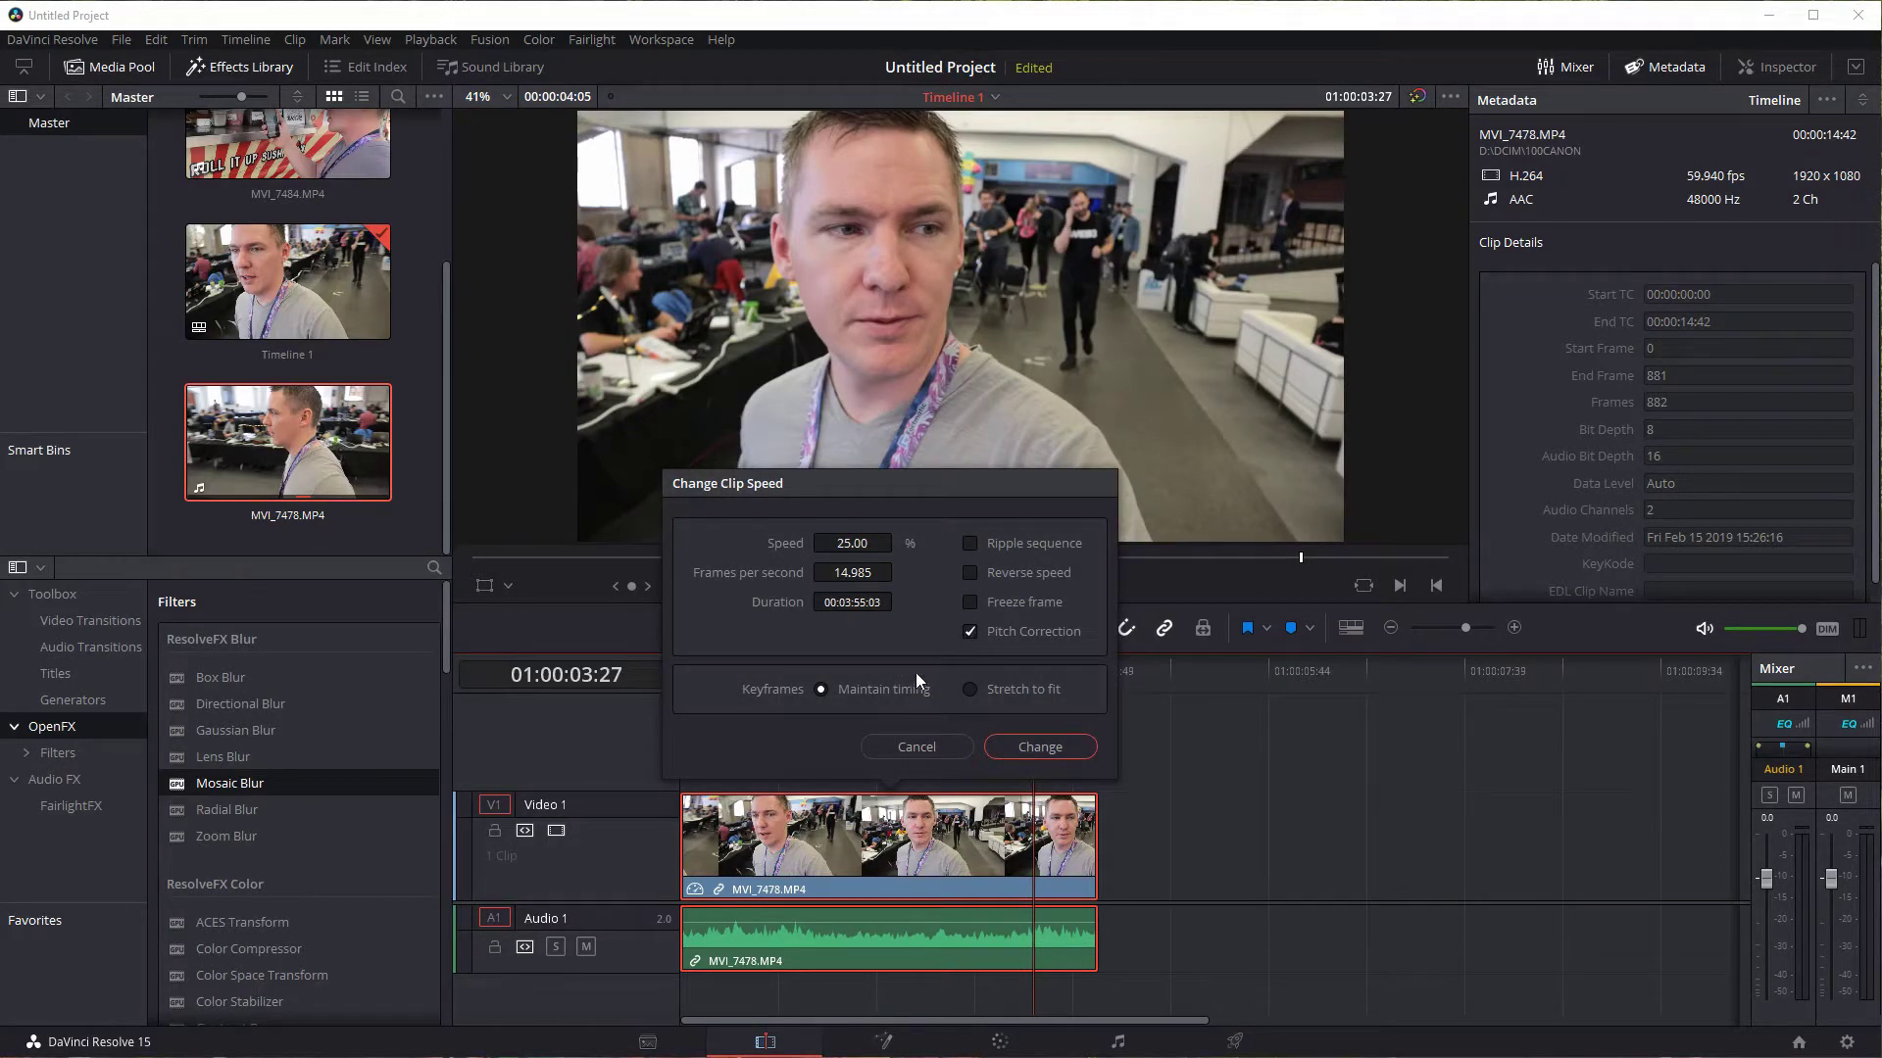
{"action": "left_click", "coordinate": [937, 748]}
{"action": "key", "text": "ctrl+z"}
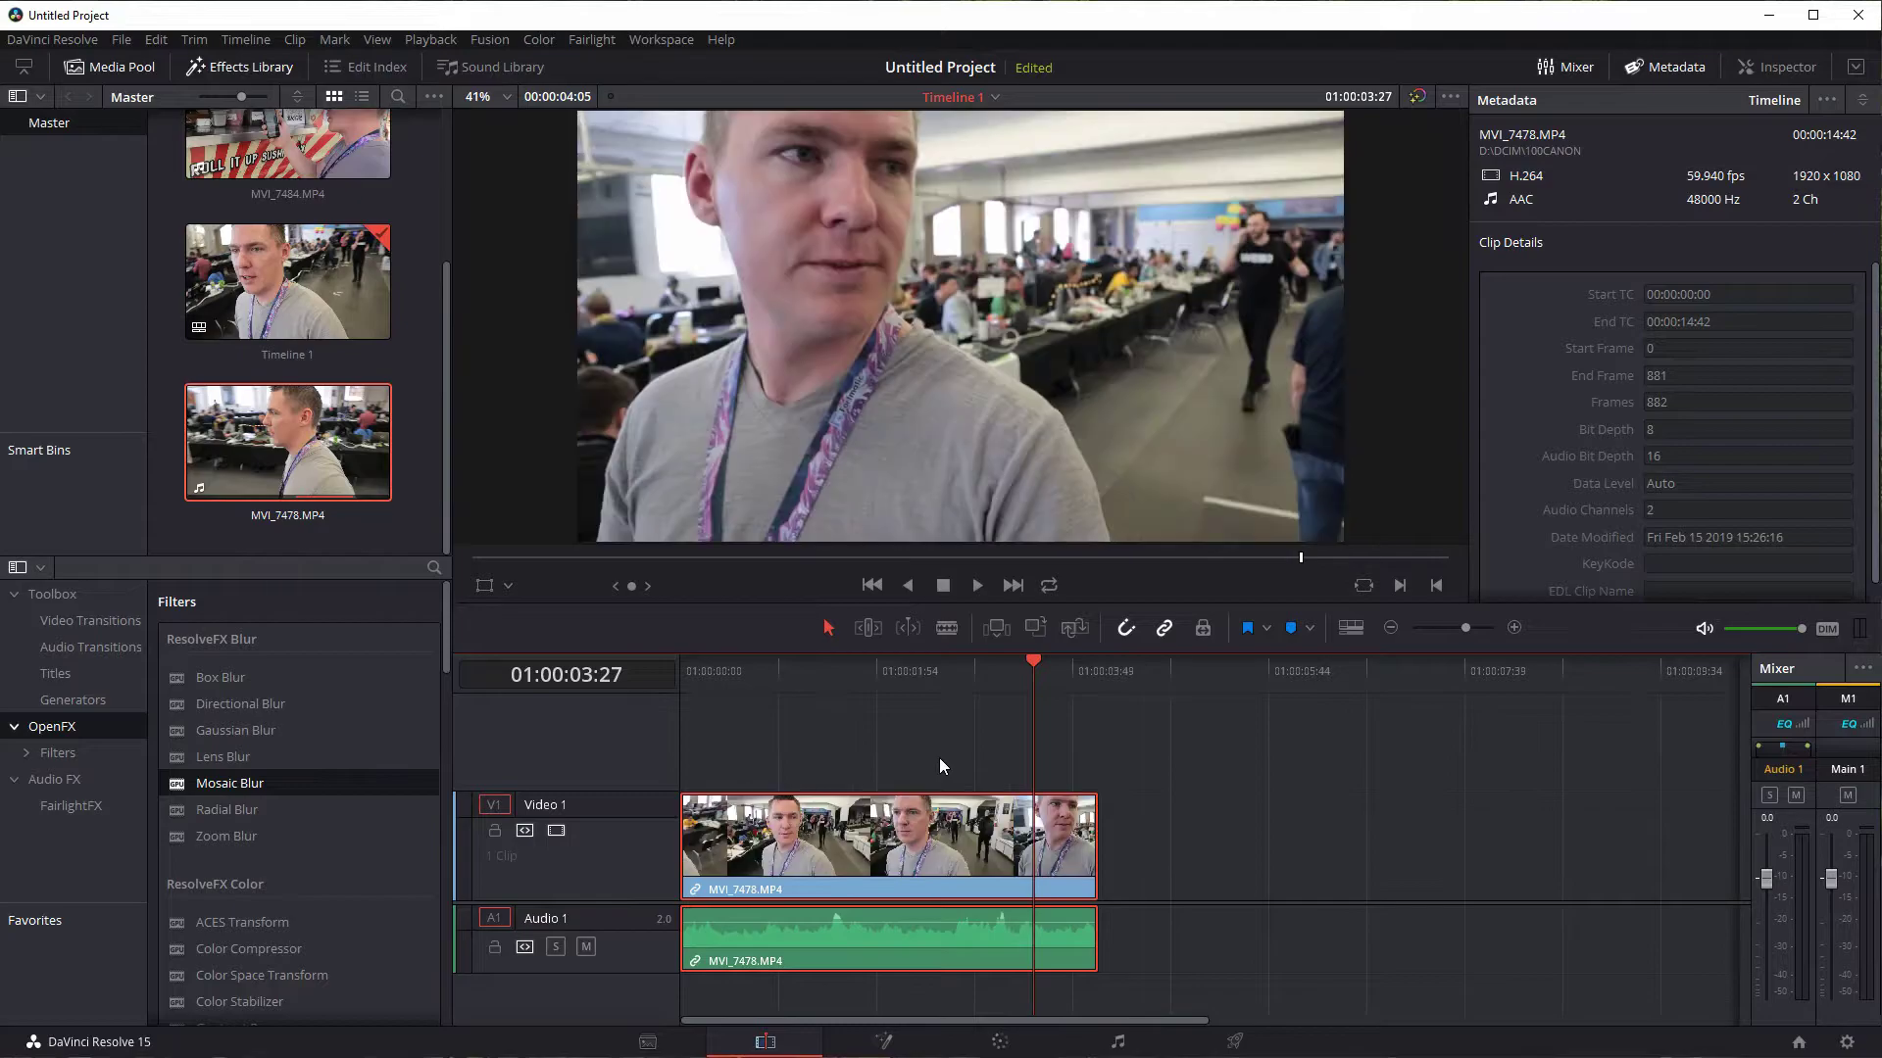
{"action": "left_click", "coordinate": [1183, 838]}
{"action": "key", "text": "Delete"}
{"action": "left_click", "coordinate": [959, 841]}
- Enter 105% as the Speed value in Change Clip Speed
{"action": "right_click", "coordinate": [941, 810]}
{"action": "left_click", "coordinate": [992, 432]}
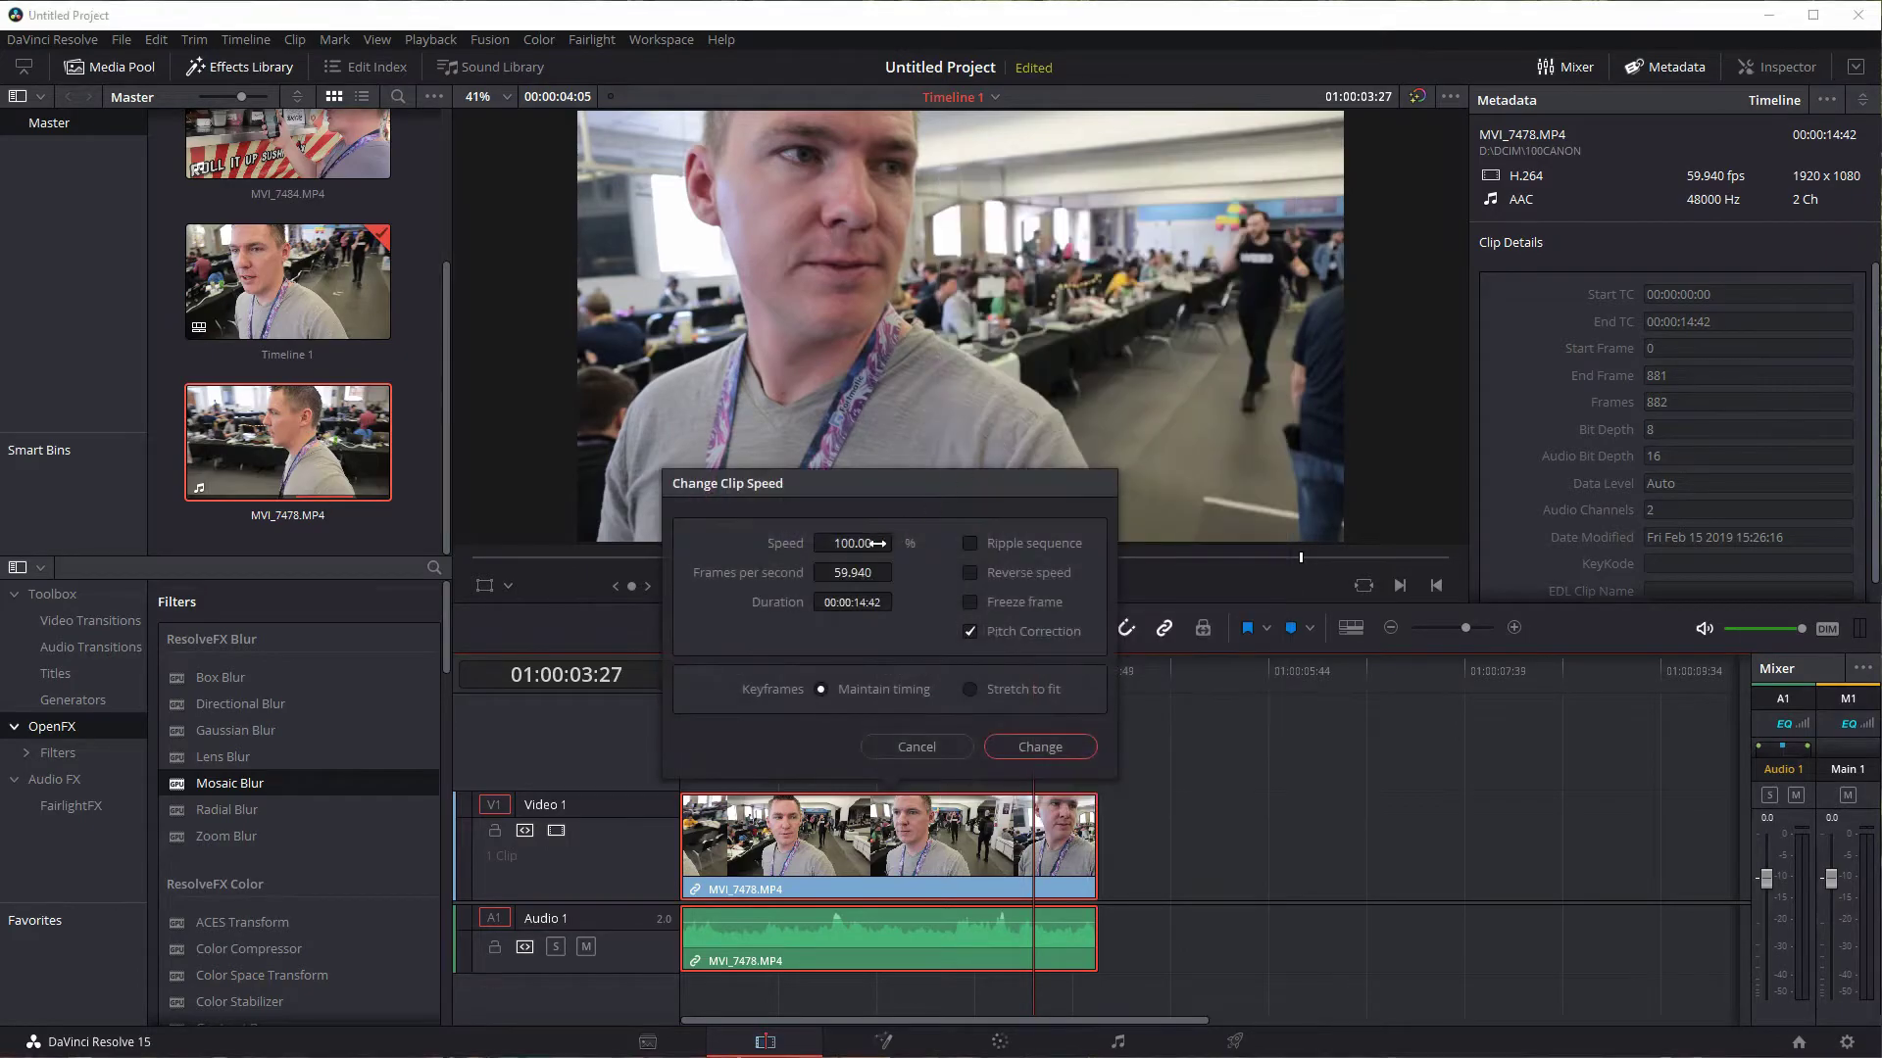
{"action": "left_click", "coordinate": [859, 543]}
{"action": "key", "text": "Return"}
- Apply the 105% speed and play the clip back from about one second
{"action": "left_click", "coordinate": [1031, 746]}
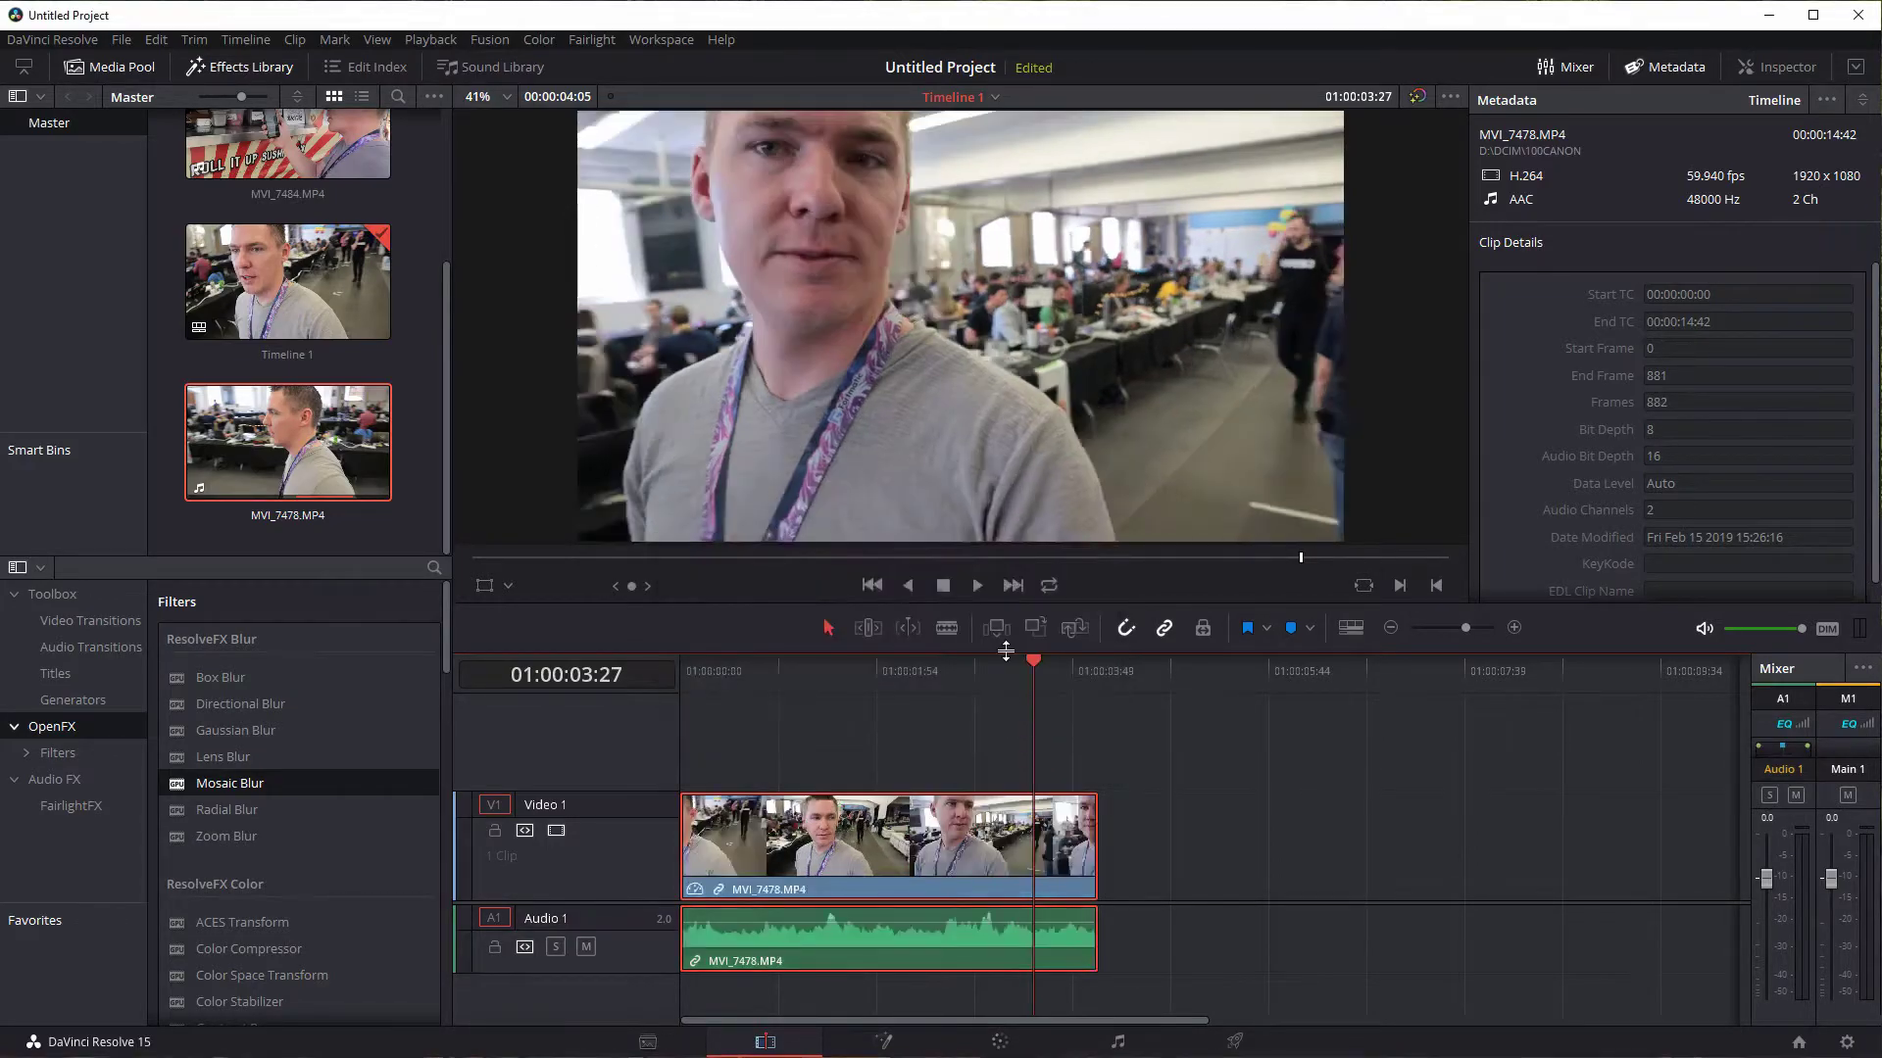
{"action": "left_click_drag", "start_coordinate": [1034, 660], "coordinate": [831, 658]}
{"action": "left_click", "coordinate": [977, 585]}
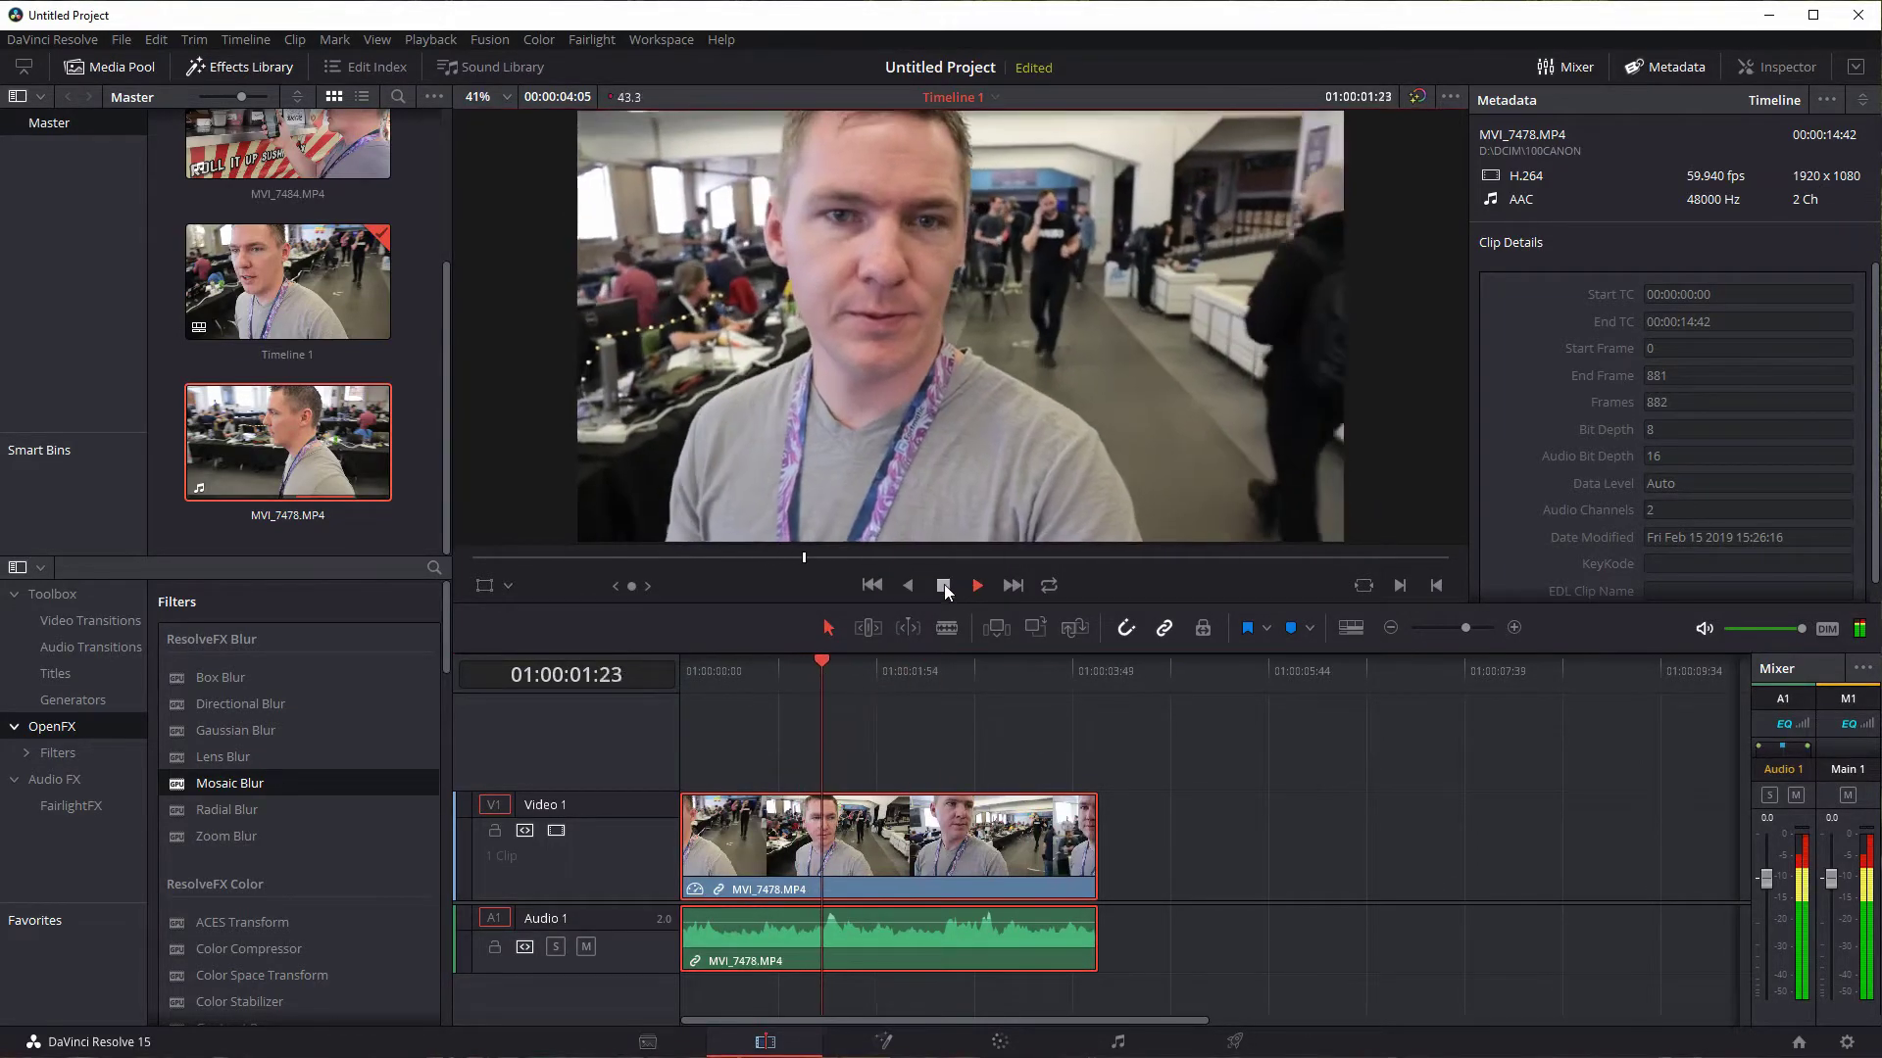
{"action": "left_click", "coordinate": [944, 584]}
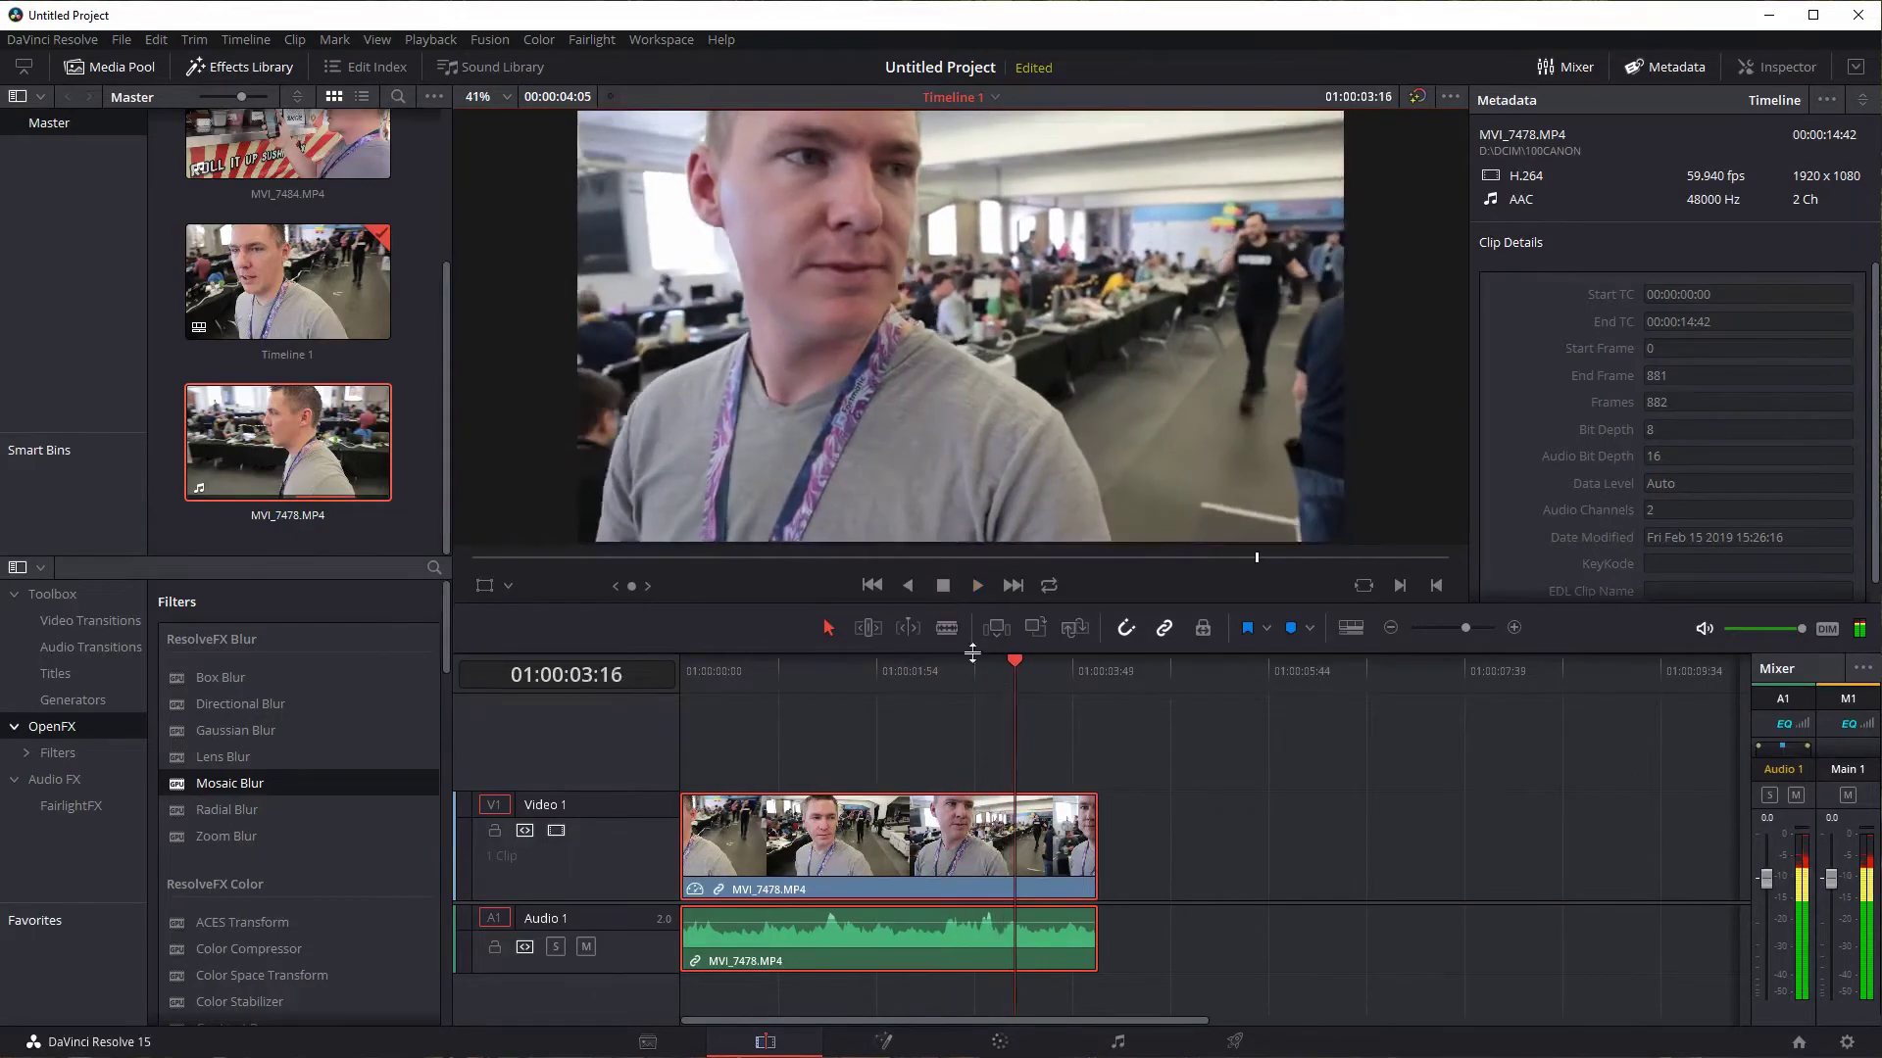
- Retime the clip to 74.937 frames per second (125.02%, 00:00:11:15)
{"action": "right_click", "coordinate": [921, 847]}
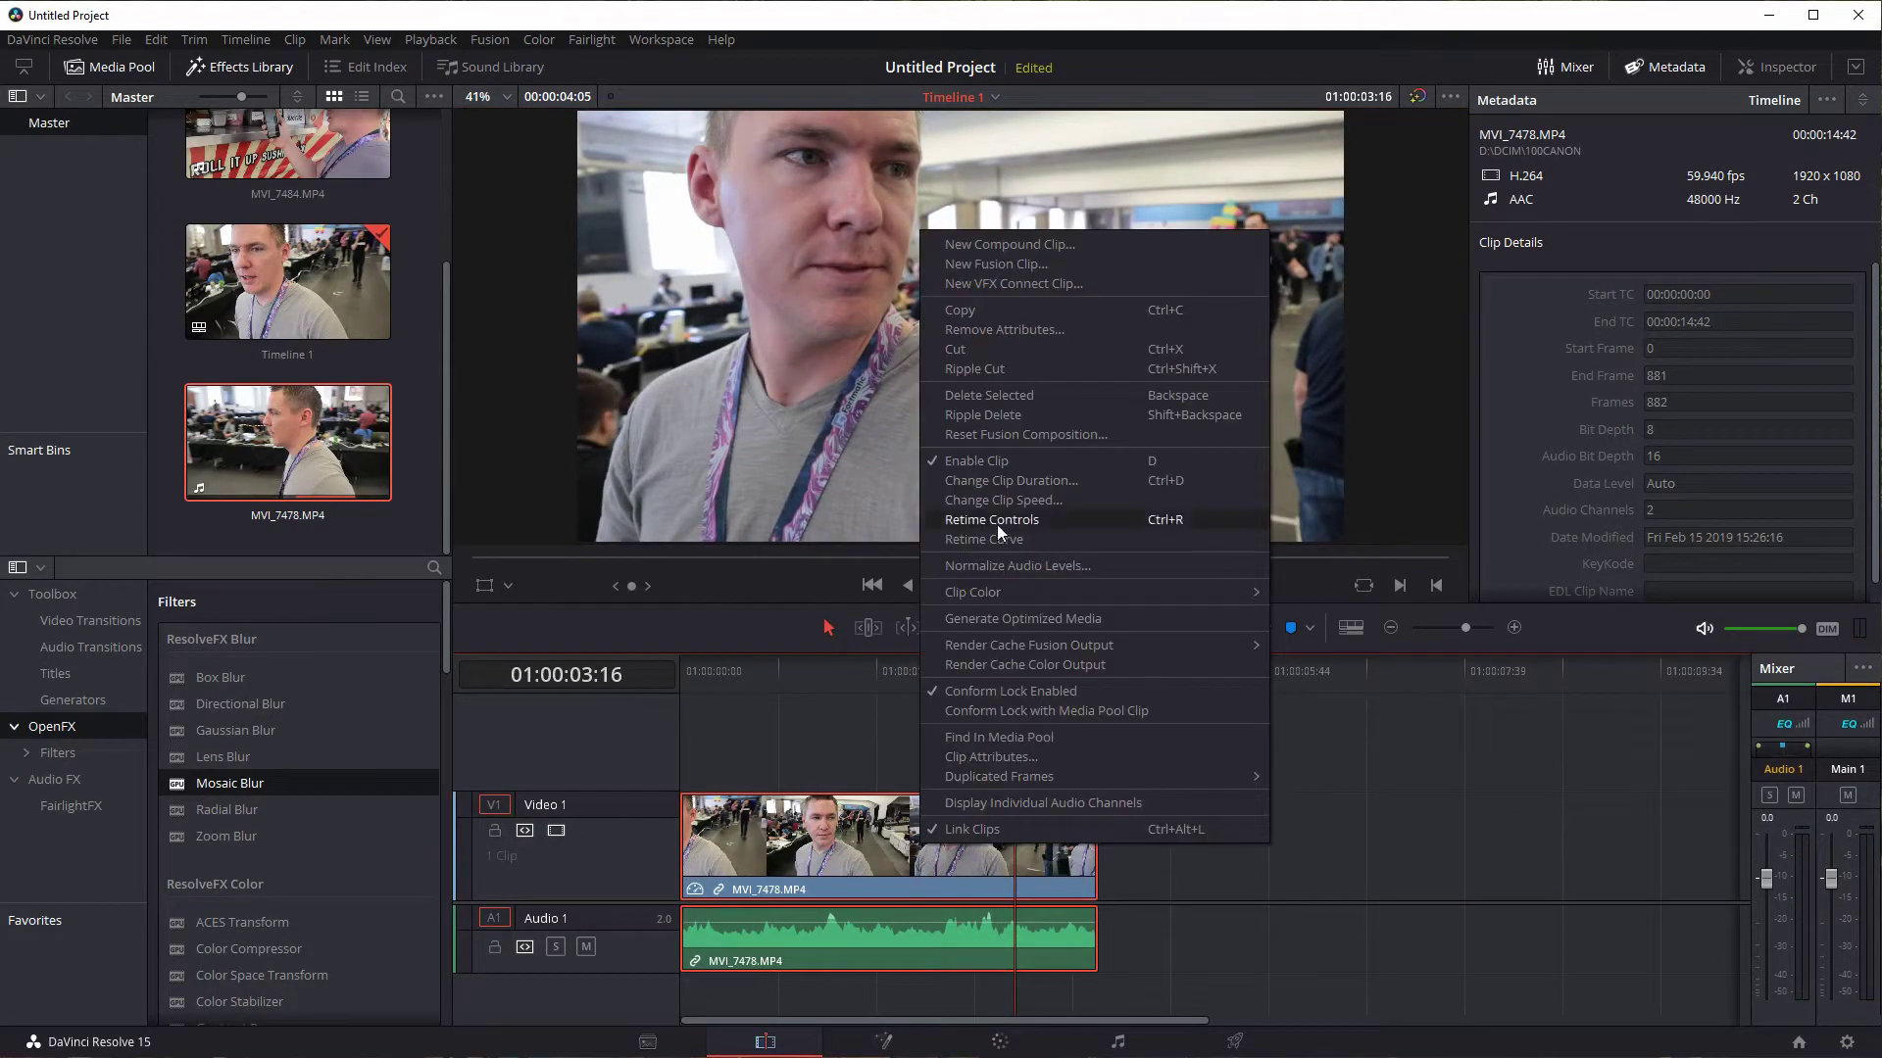
{"action": "left_click", "coordinate": [986, 500]}
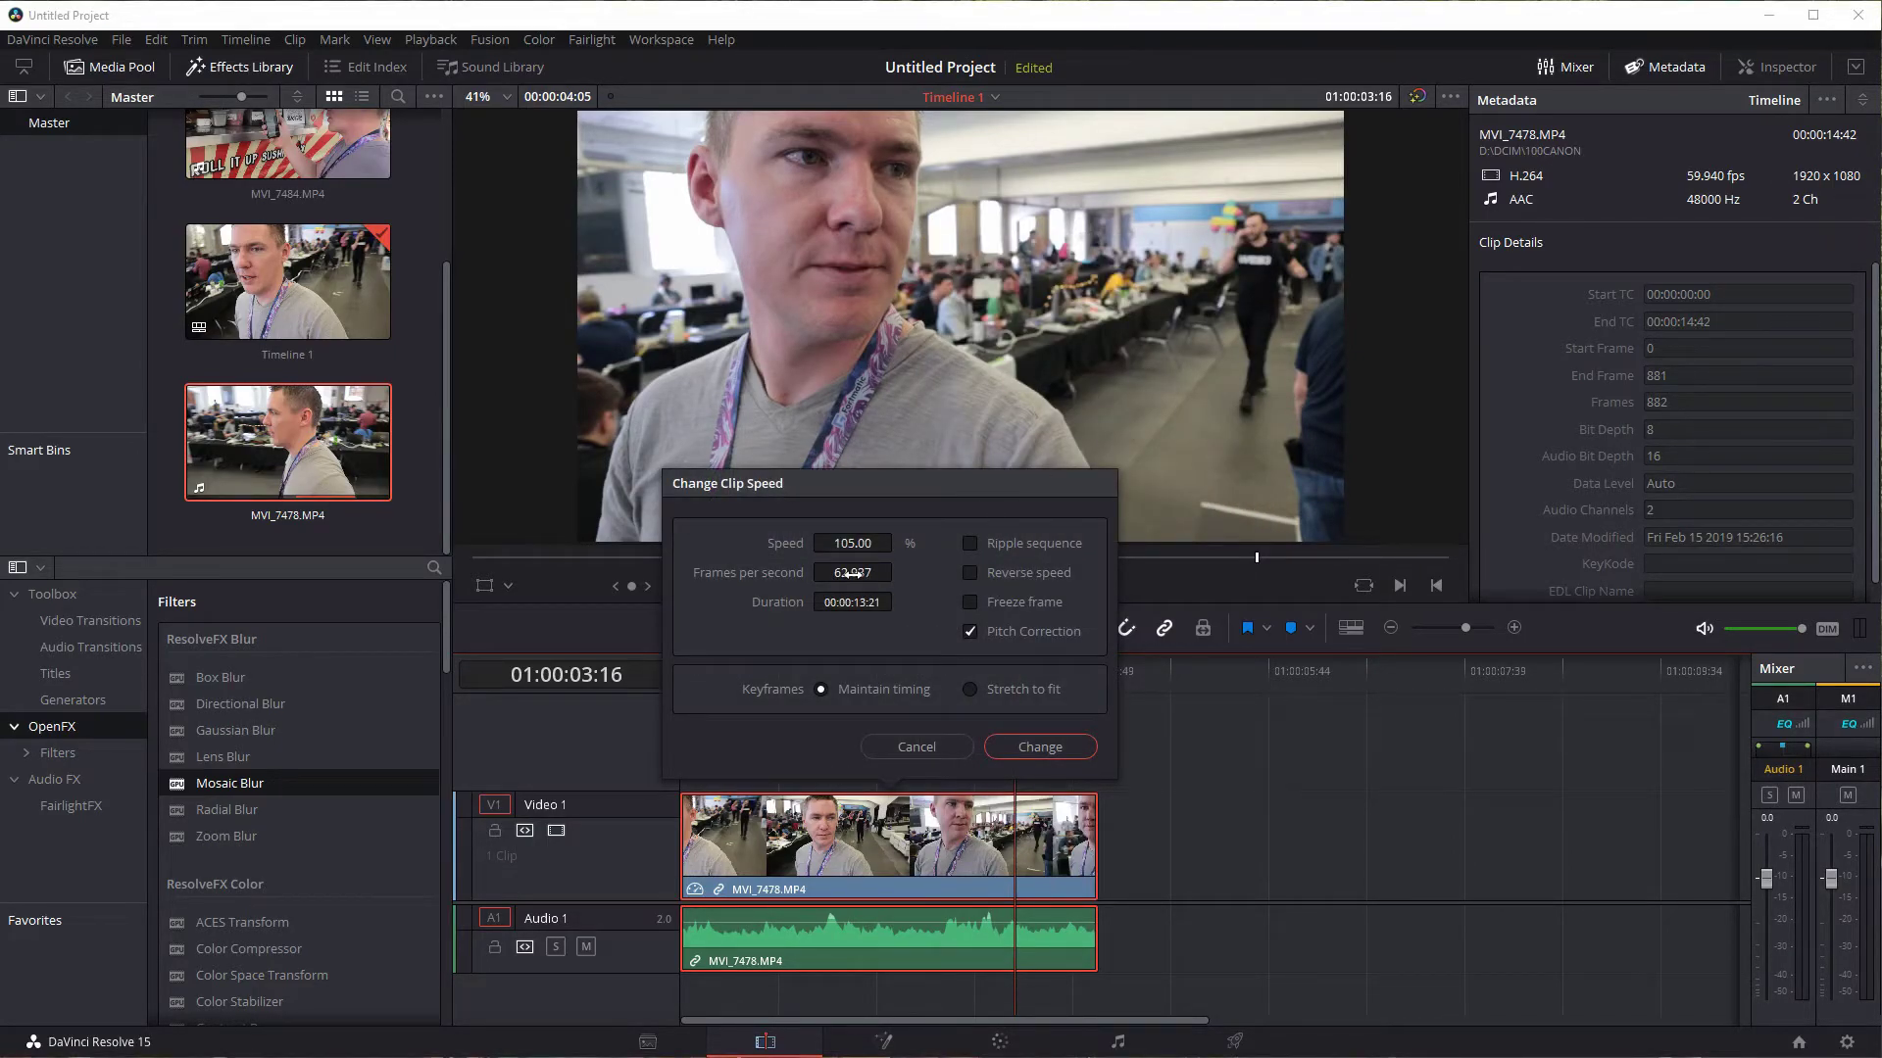
{"action": "left_click_drag", "start_coordinate": [852, 573], "coordinate": [872, 606]}
{"action": "left_click_drag", "start_coordinate": [851, 575], "coordinate": [843, 575]}
{"action": "left_click", "coordinate": [841, 576]}
{"action": "key", "text": "Return"}
{"action": "key", "text": "Return"}
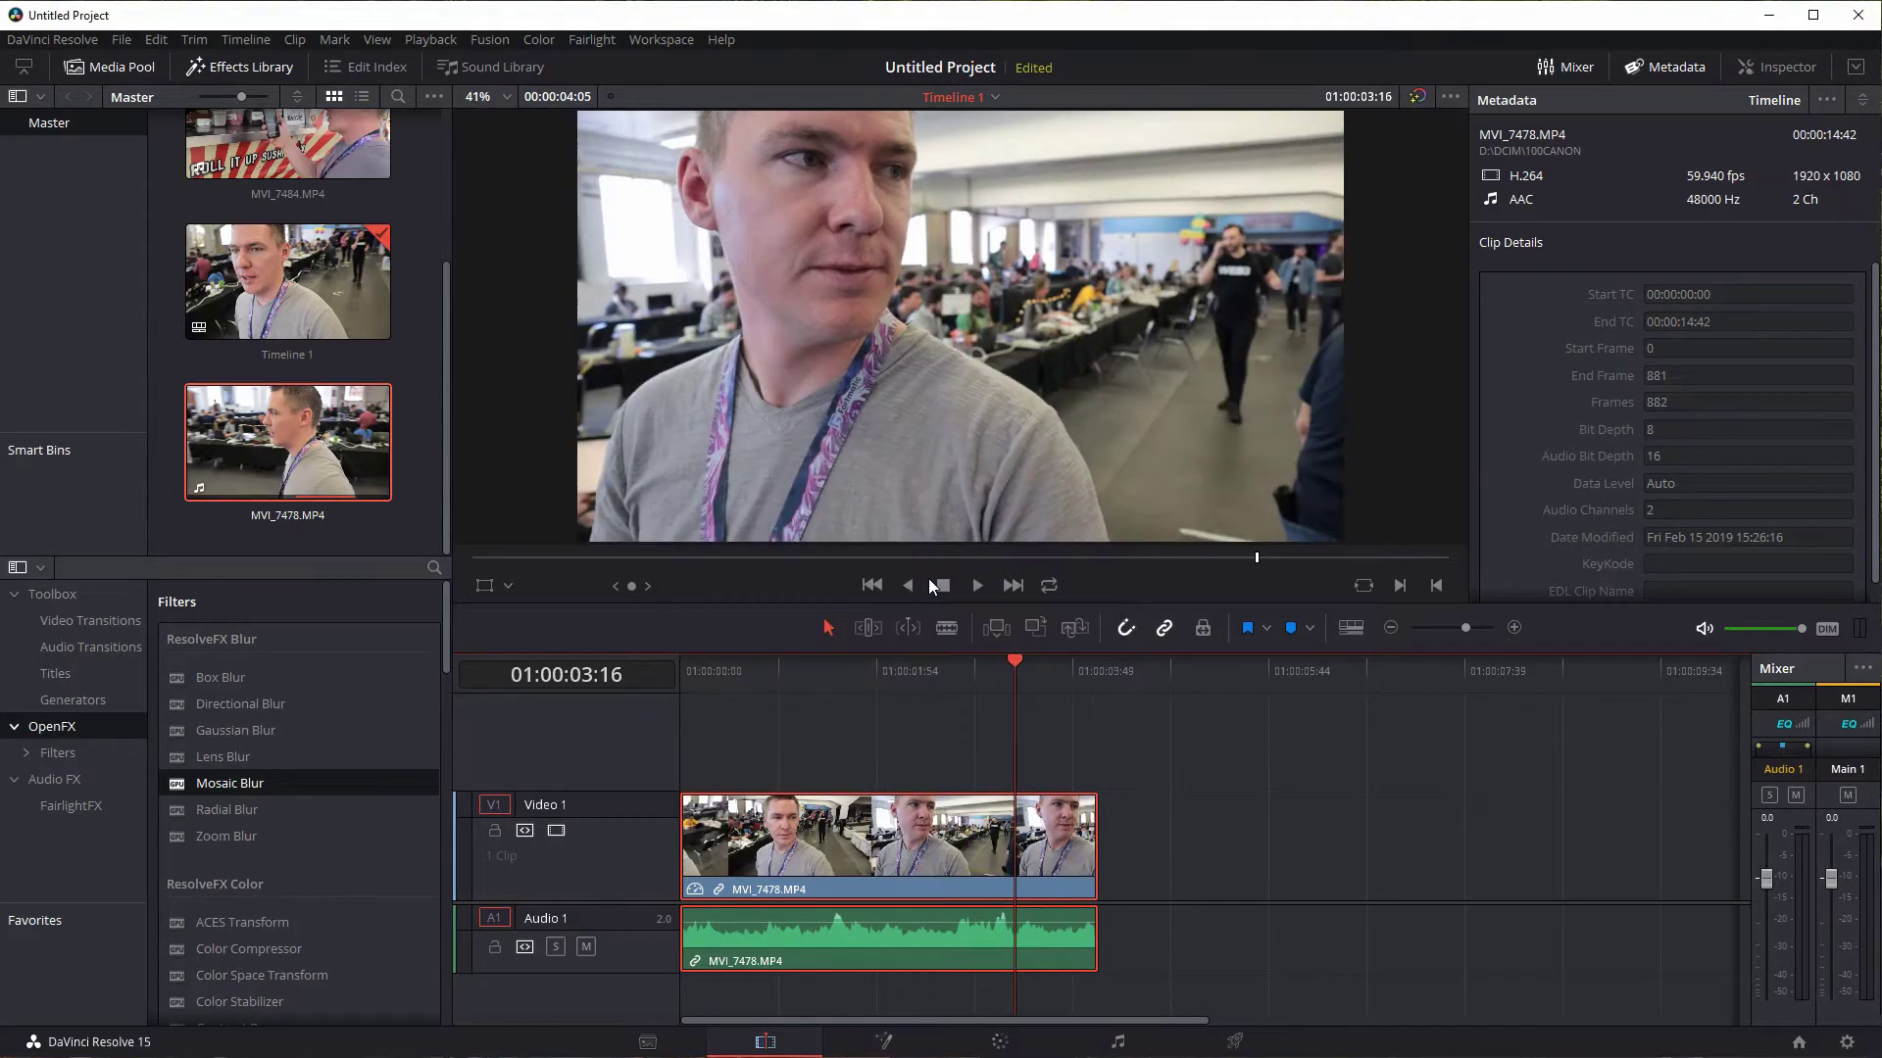
- Retime the clip to 10 fps with Reverse speed, then play from the timeline start
{"action": "right_click", "coordinate": [915, 829]}
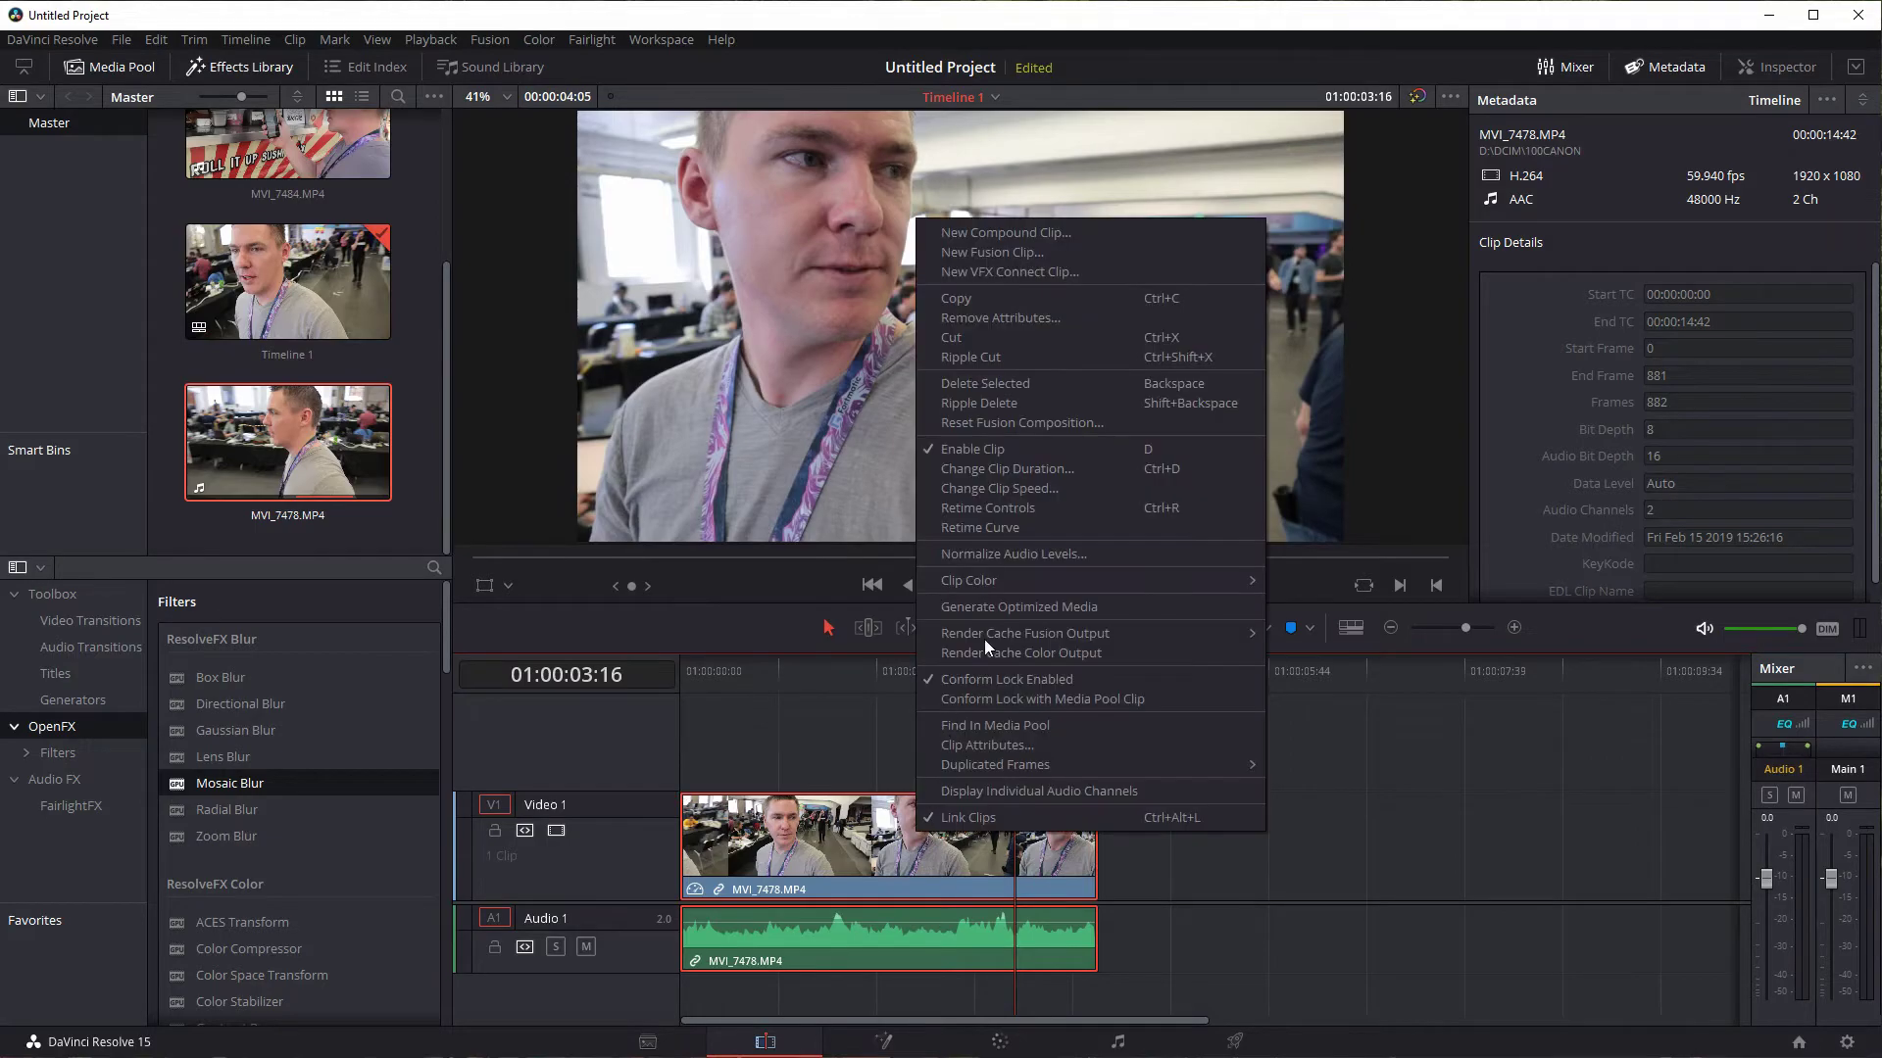
{"action": "left_click", "coordinate": [1002, 494]}
{"action": "left_click_drag", "start_coordinate": [843, 572], "coordinate": [897, 571]}
{"action": "left_click", "coordinate": [877, 572]}
{"action": "type", "text": "10"}
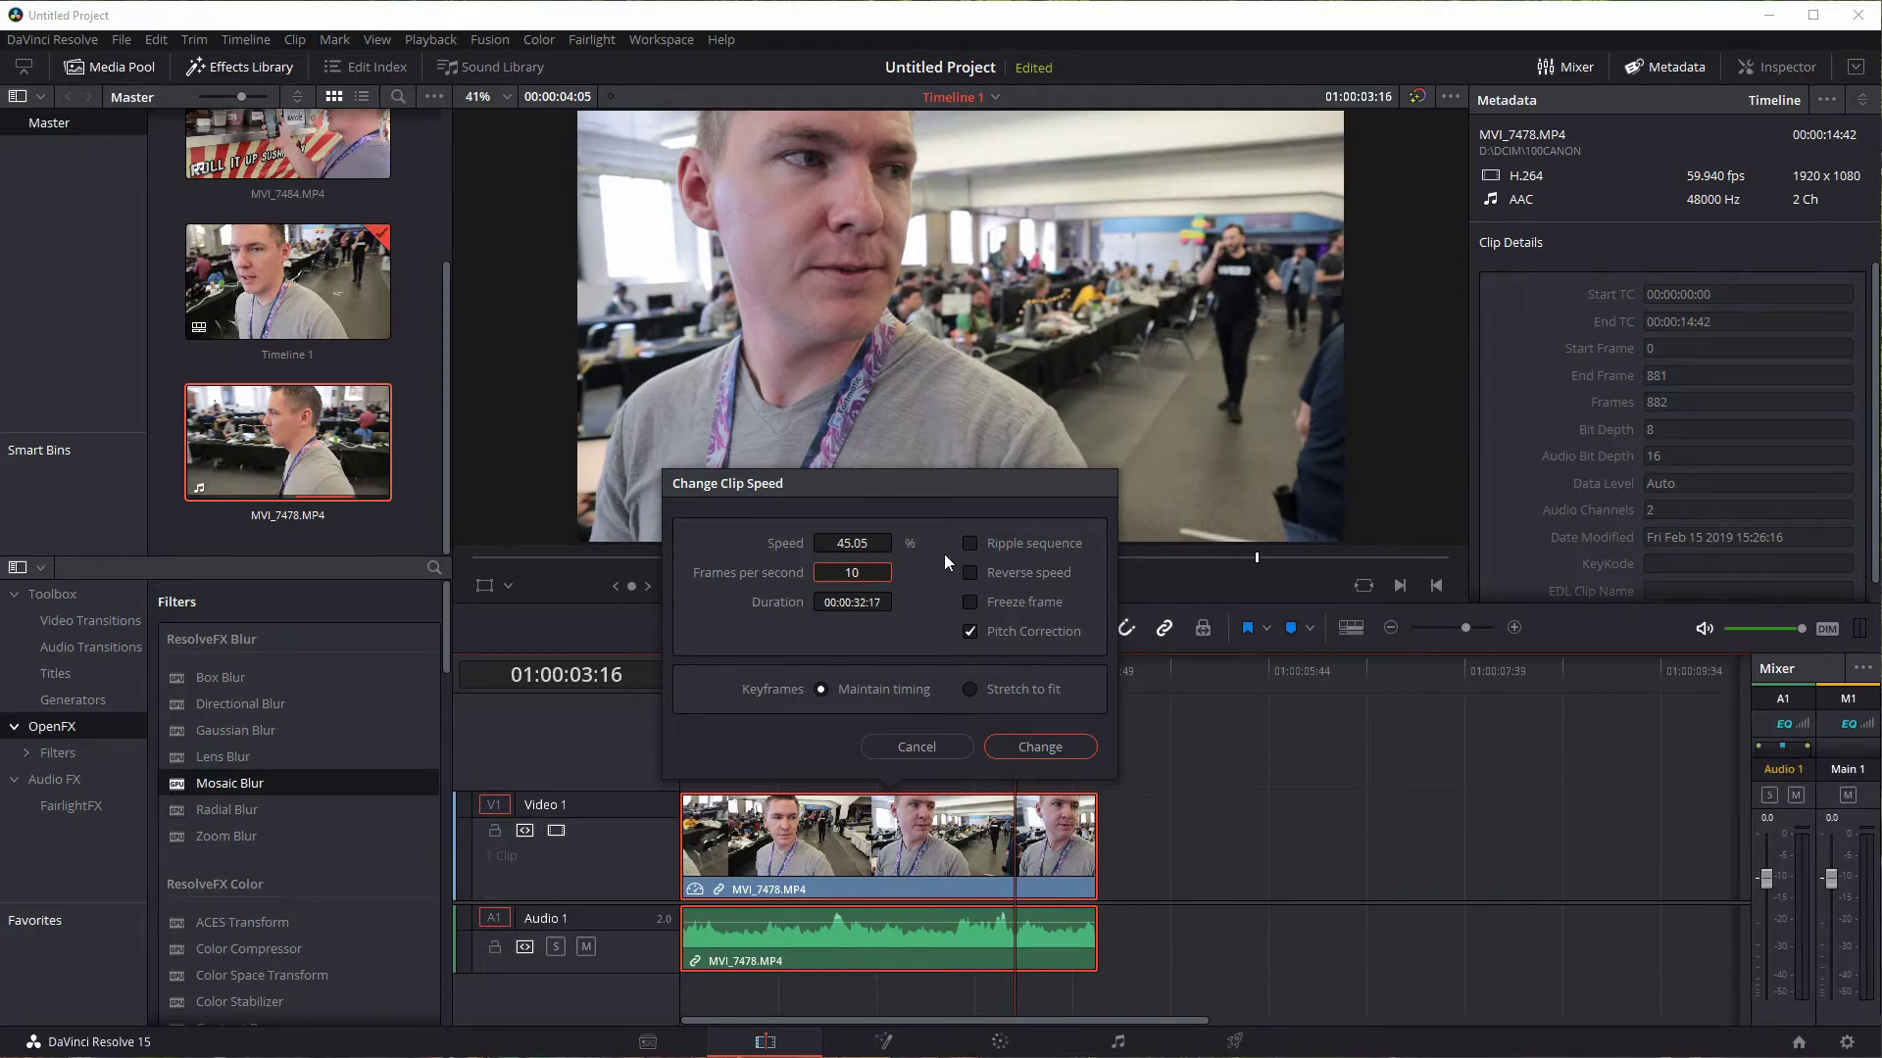
{"action": "left_click", "coordinate": [872, 549]}
{"action": "left_click", "coordinate": [971, 574]}
{"action": "left_click", "coordinate": [1036, 747]}
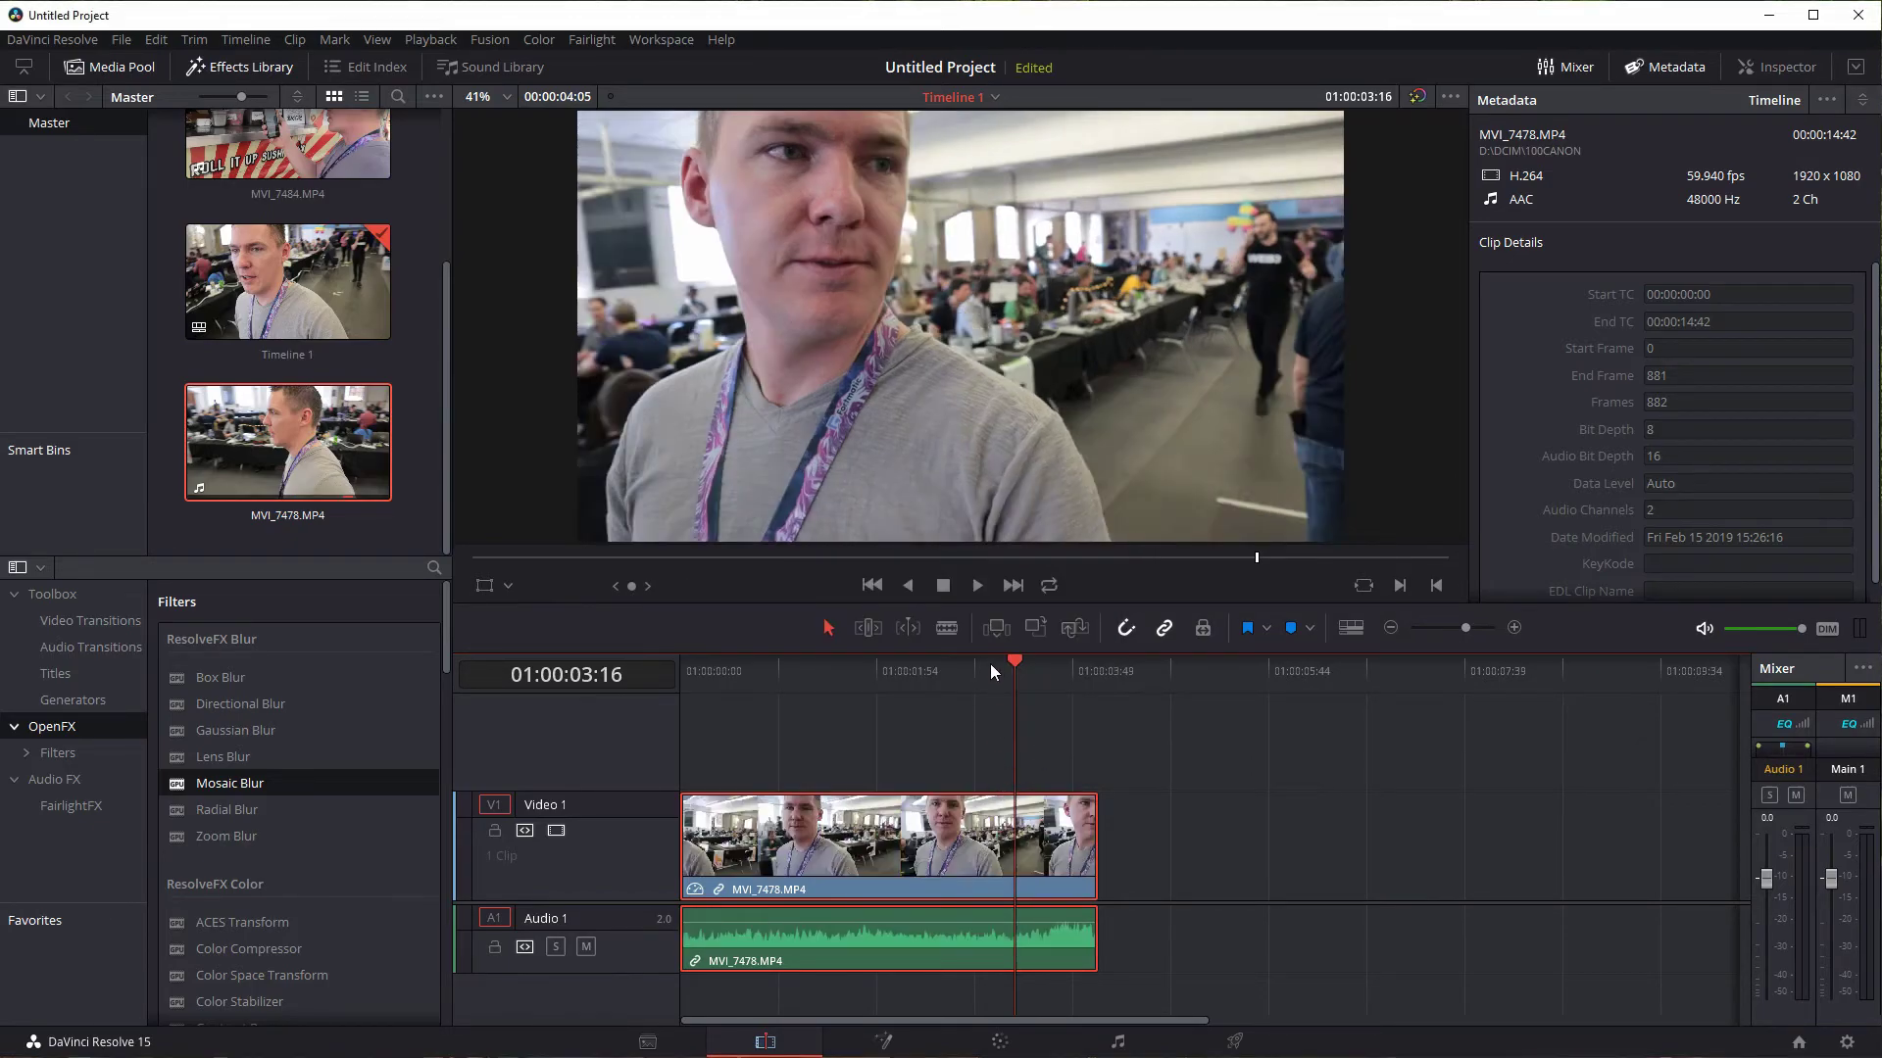
{"action": "left_click_drag", "start_coordinate": [1012, 670], "coordinate": [686, 672]}
{"action": "left_click", "coordinate": [976, 585]}
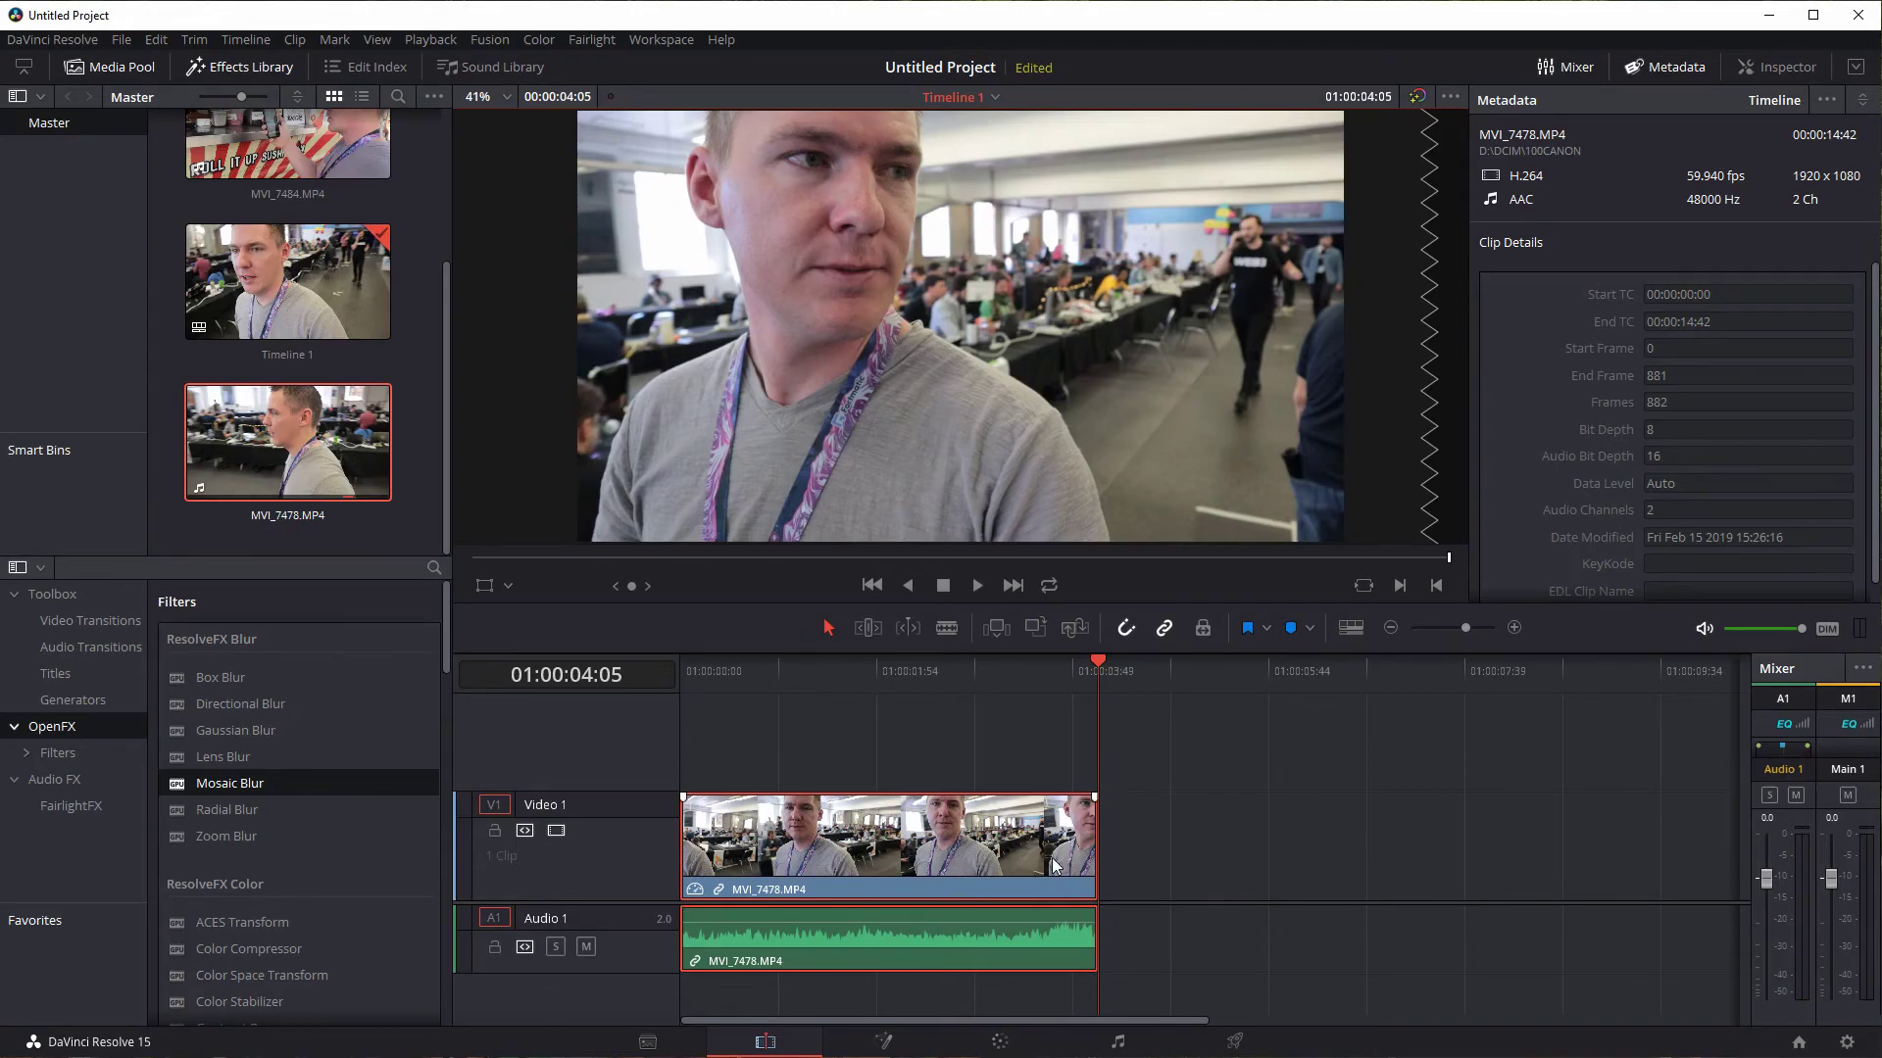
- Trim the end and start off MVI_7478, then play the remaining middle section
{"action": "left_click_drag", "start_coordinate": [1098, 836], "coordinate": [970, 836]}
{"action": "left_click_drag", "start_coordinate": [682, 834], "coordinate": [766, 834]}
{"action": "left_click", "coordinate": [787, 668]}
{"action": "left_click", "coordinate": [983, 585]}
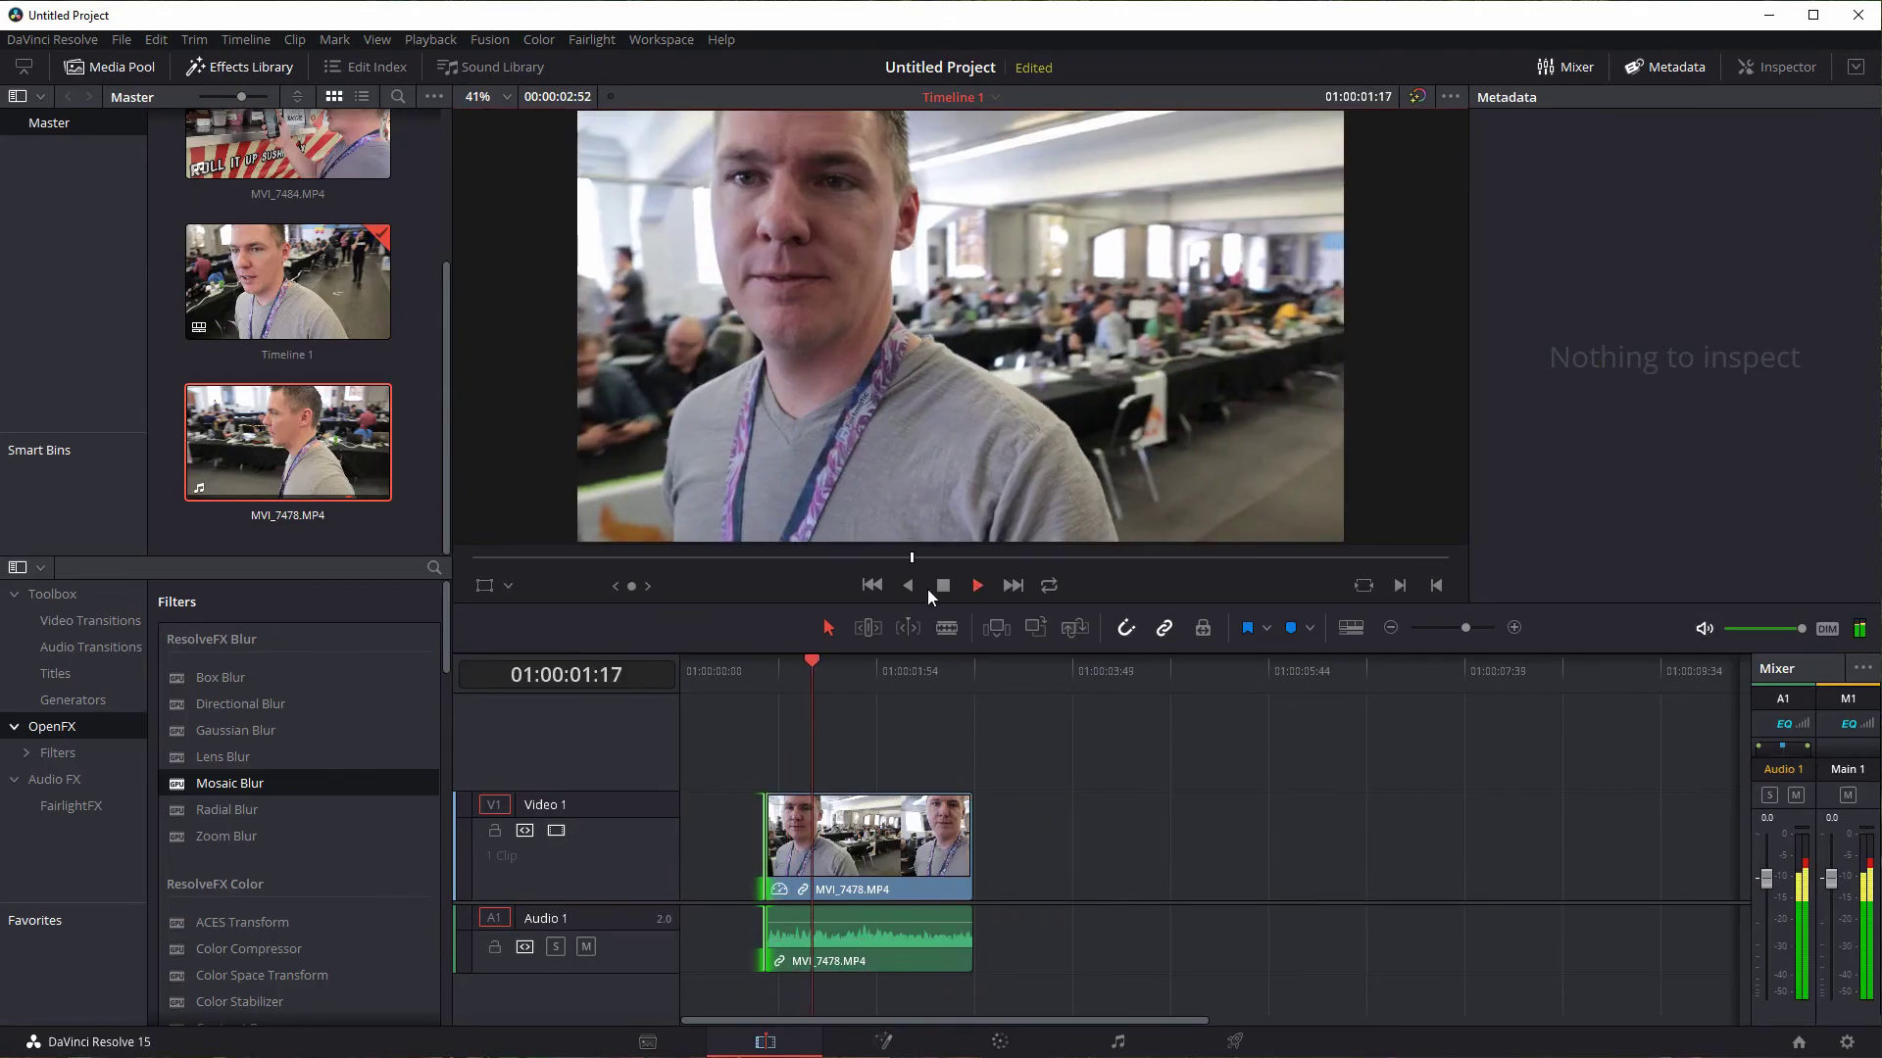
{"action": "left_click", "coordinate": [947, 587]}
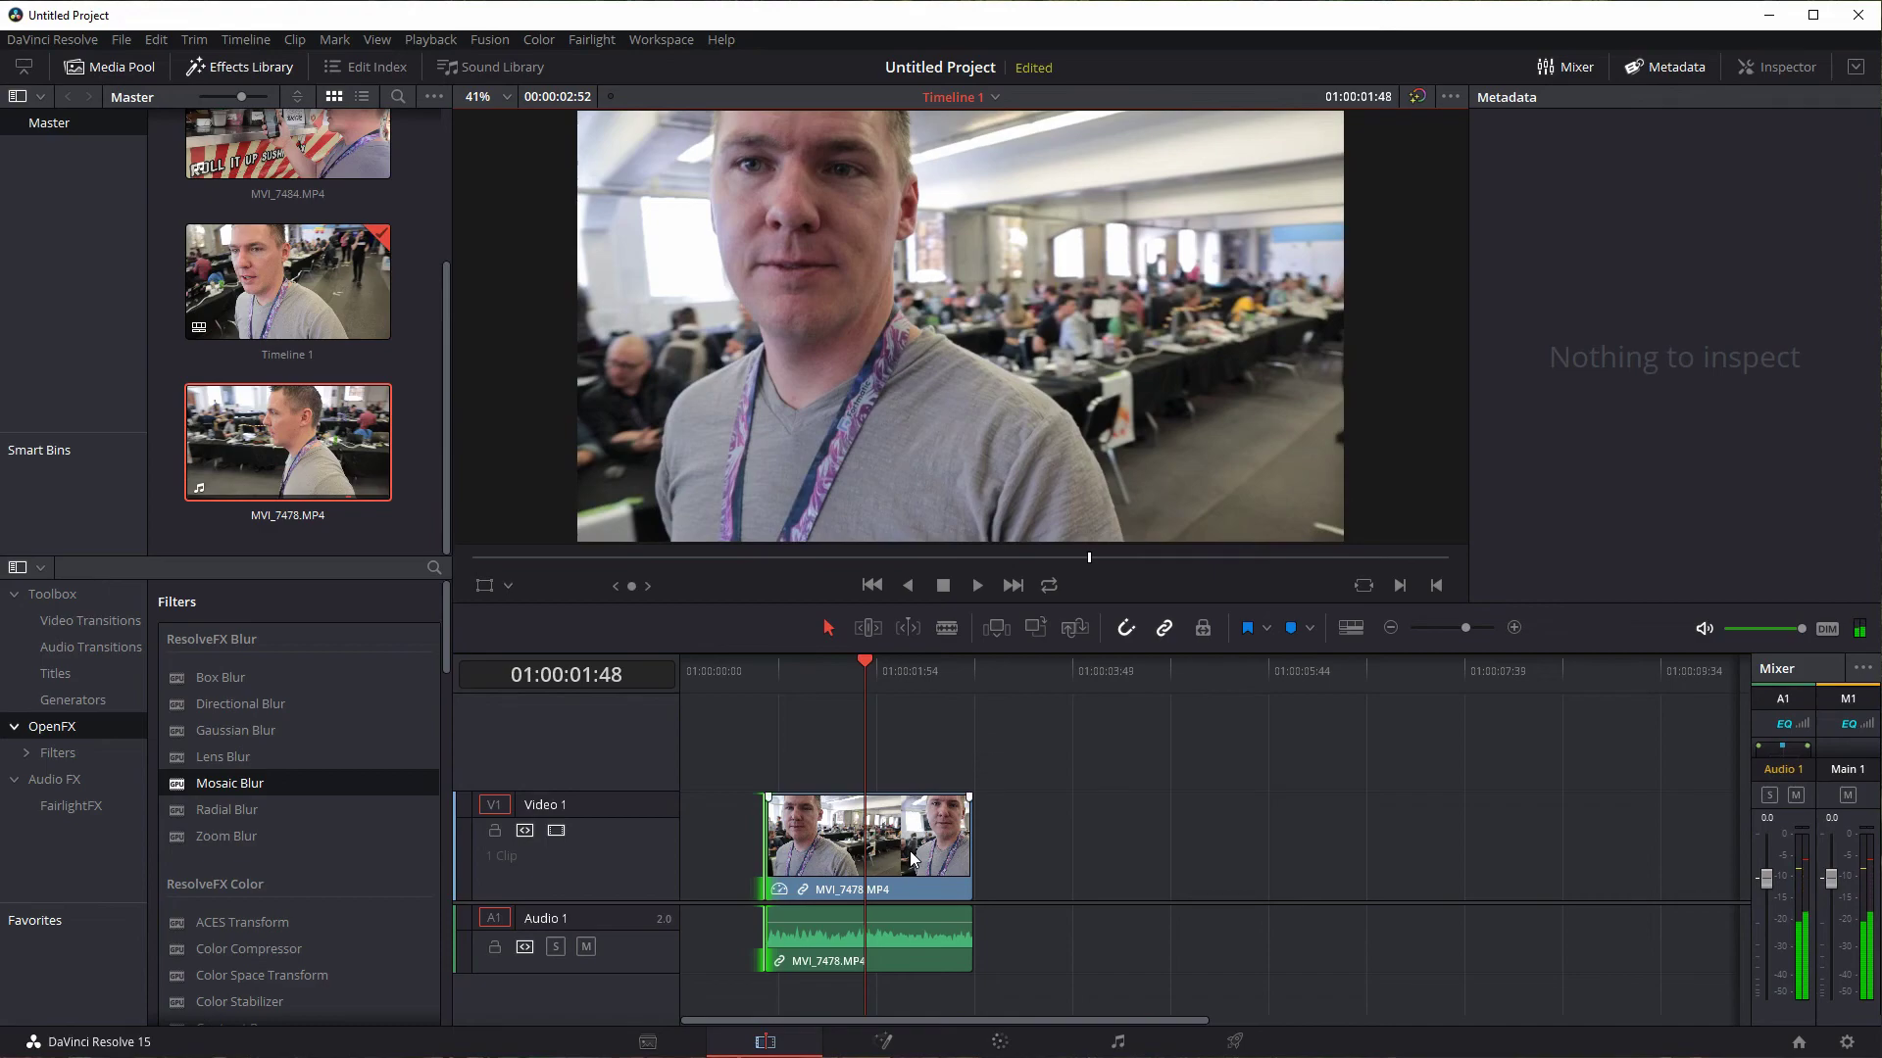